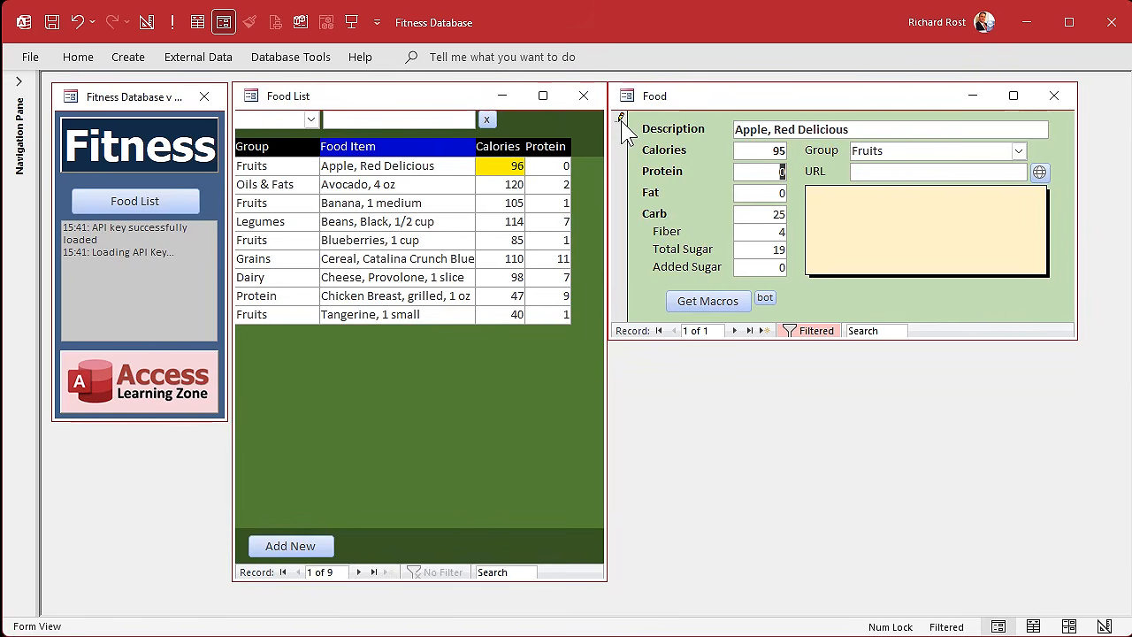
Step: Reopen the Apple, Red Delicious record from the food list, set its Calories to 96, and close the form
left_click(1062, 92)
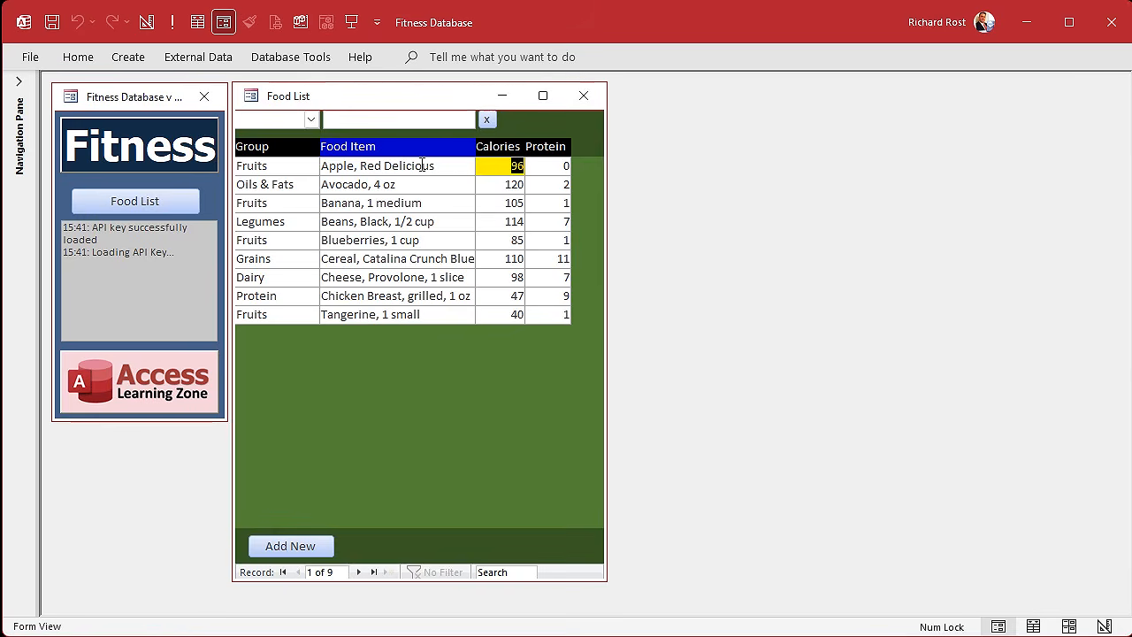
double_click(417, 170)
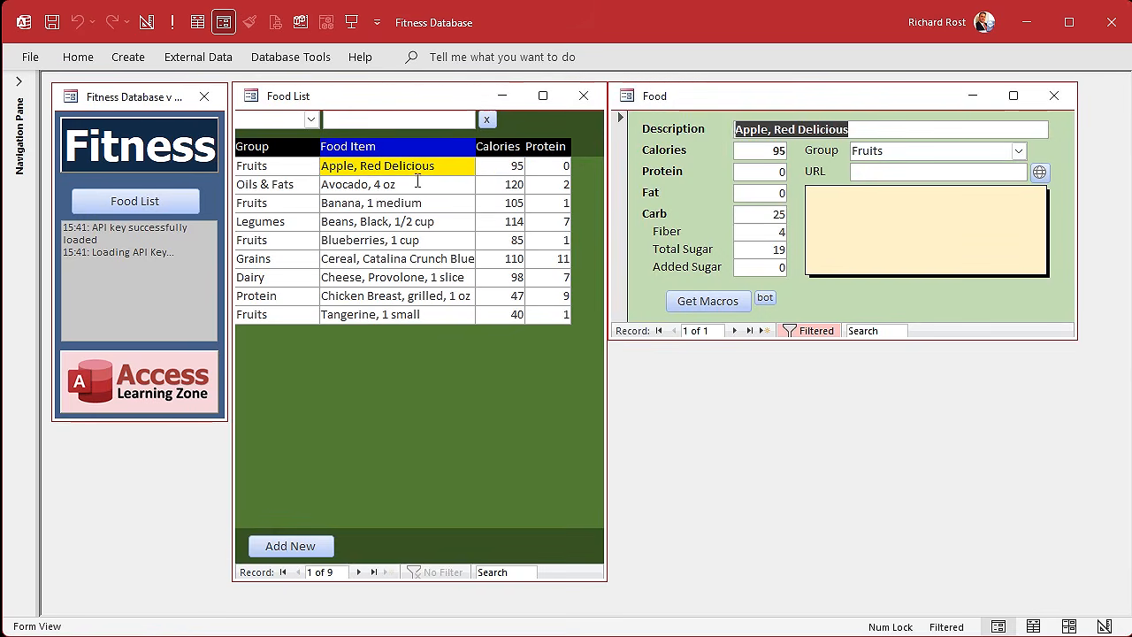
right_click(887, 96)
left_click(842, 100)
double_click(770, 150)
type("96")
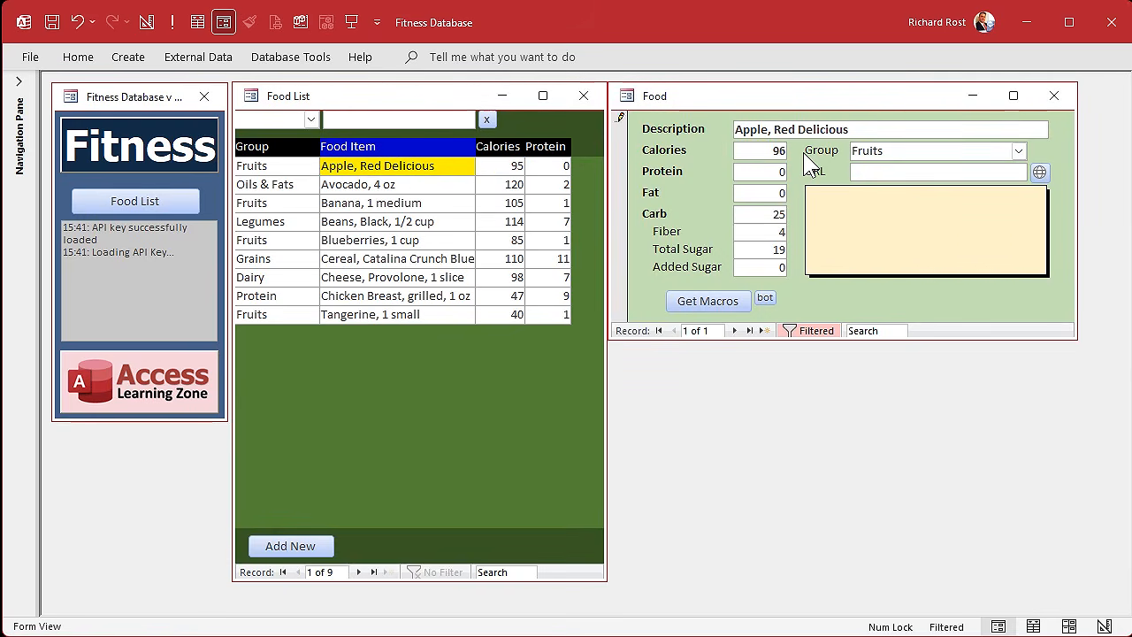
left_click(1061, 95)
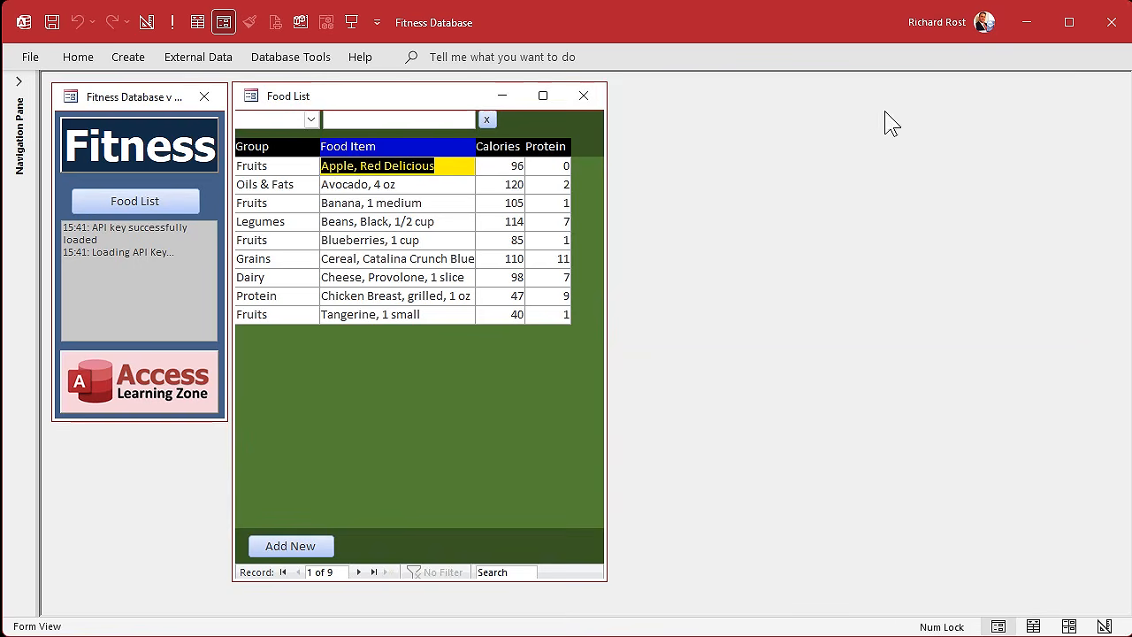
Step: Reopen the Apple, Red Delicious record and switch its food form to Design View without the Property Sheet
double_click(435, 167)
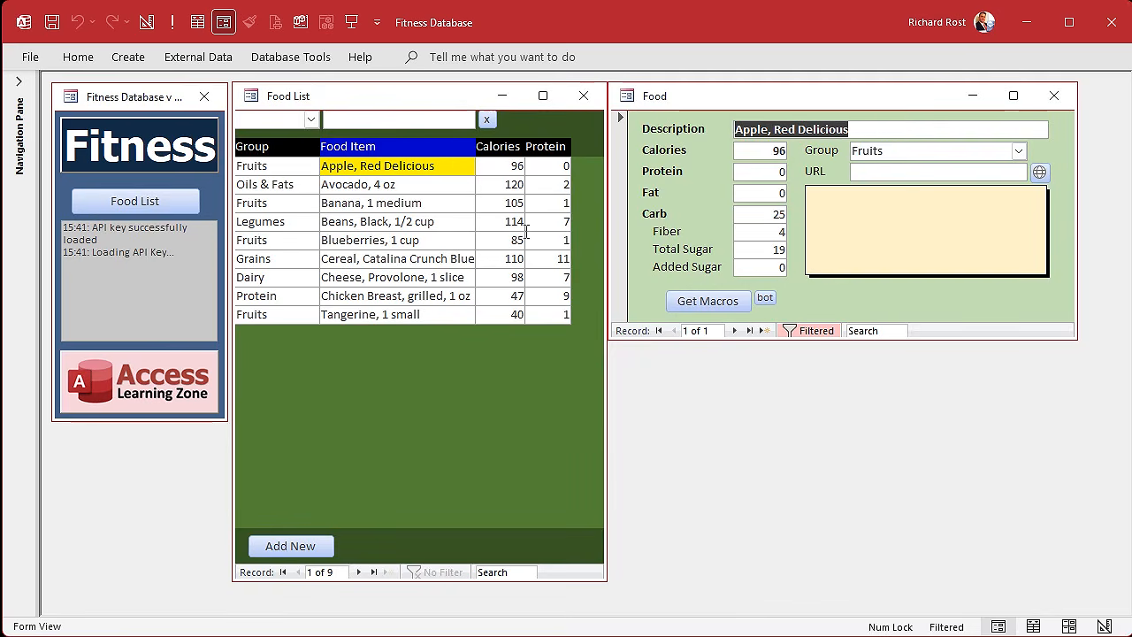
right_click(901, 97)
left_click(958, 235)
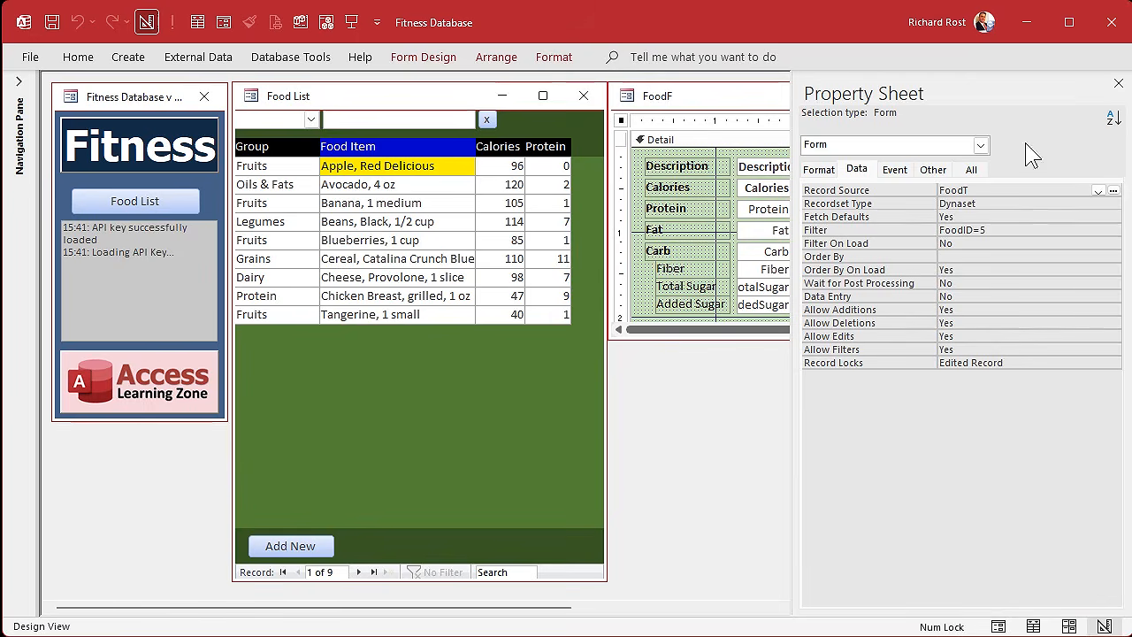
left_click(1118, 83)
Step: Duplicate the Get Macros button, place the copy below the Notes box, and caption it Save
scroll(978, 276, "down", 3)
left_click(735, 258)
key("ctrl+c")
key("ctrl+v")
left_click_drag(723, 281, 1000, 253)
left_click(987, 254)
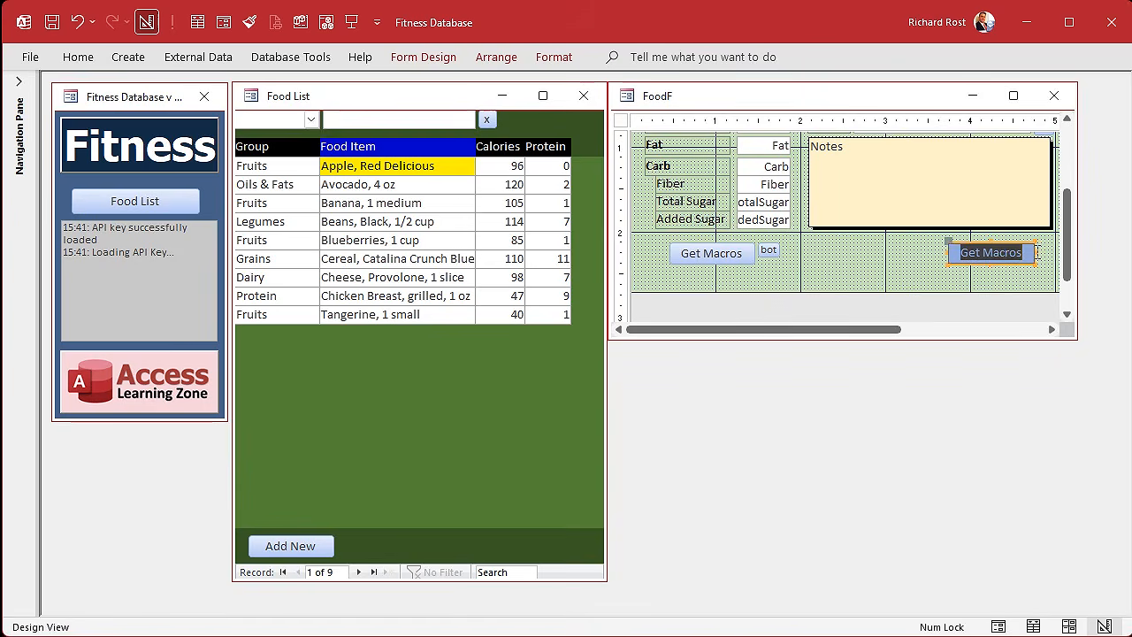
type("Save")
key("Return")
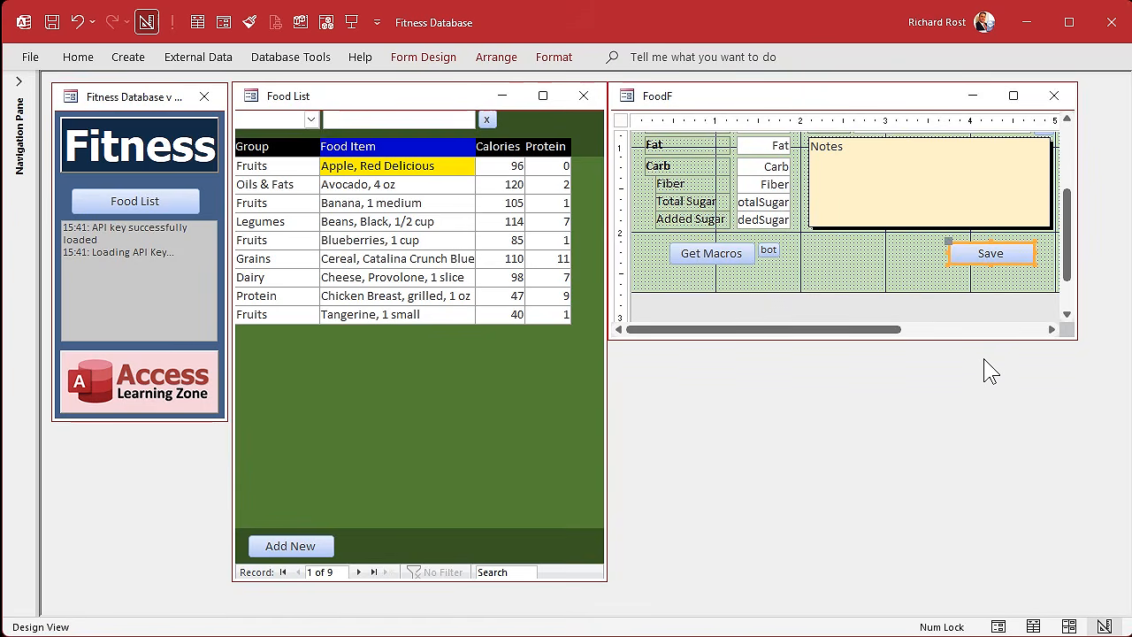
Step: Set the Save button's Name property to SaveBtn
double_click(973, 258)
left_click(972, 169)
left_click_drag(1014, 188, 936, 187)
type("SaveB")
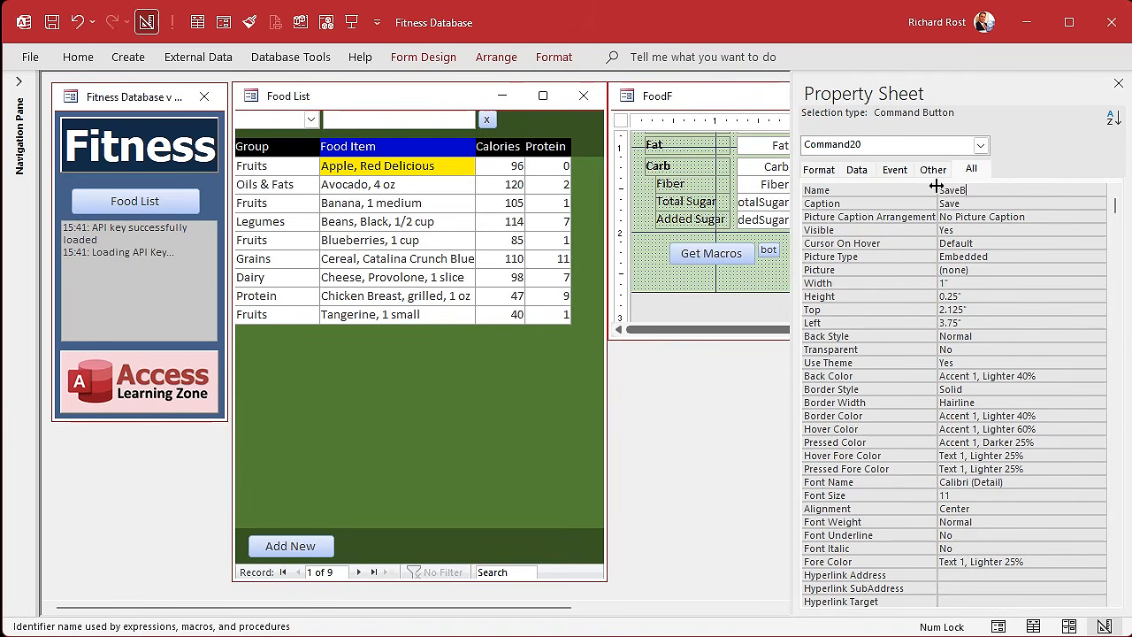
key("Return")
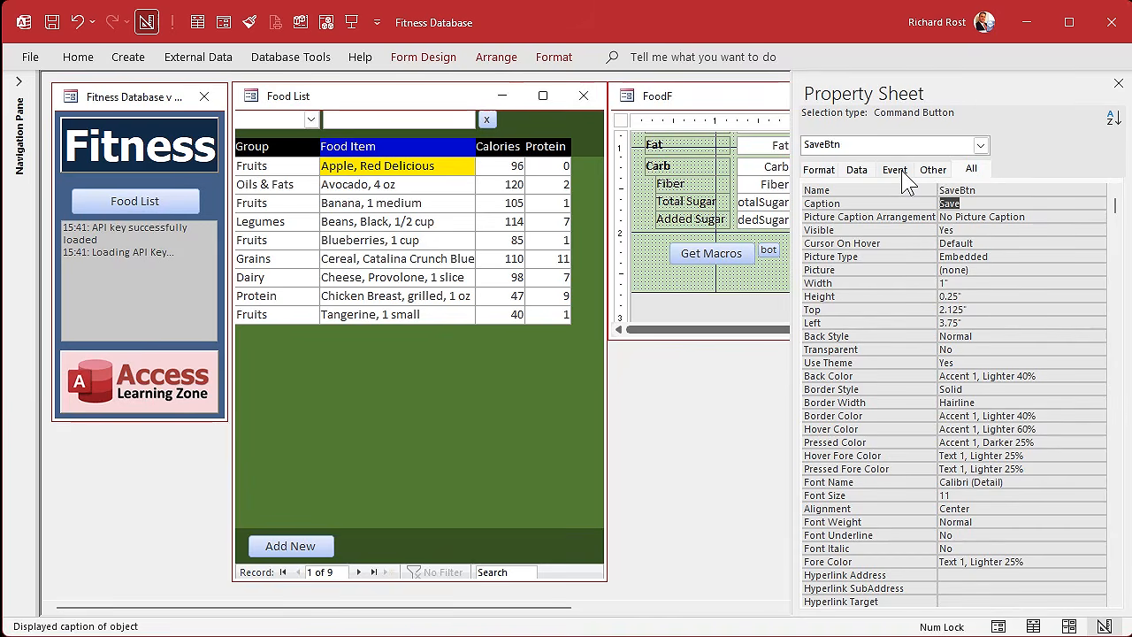
Step: Create an On Click event procedure for SaveBtn containing the line Me.Dirty = False
left_click(897, 171)
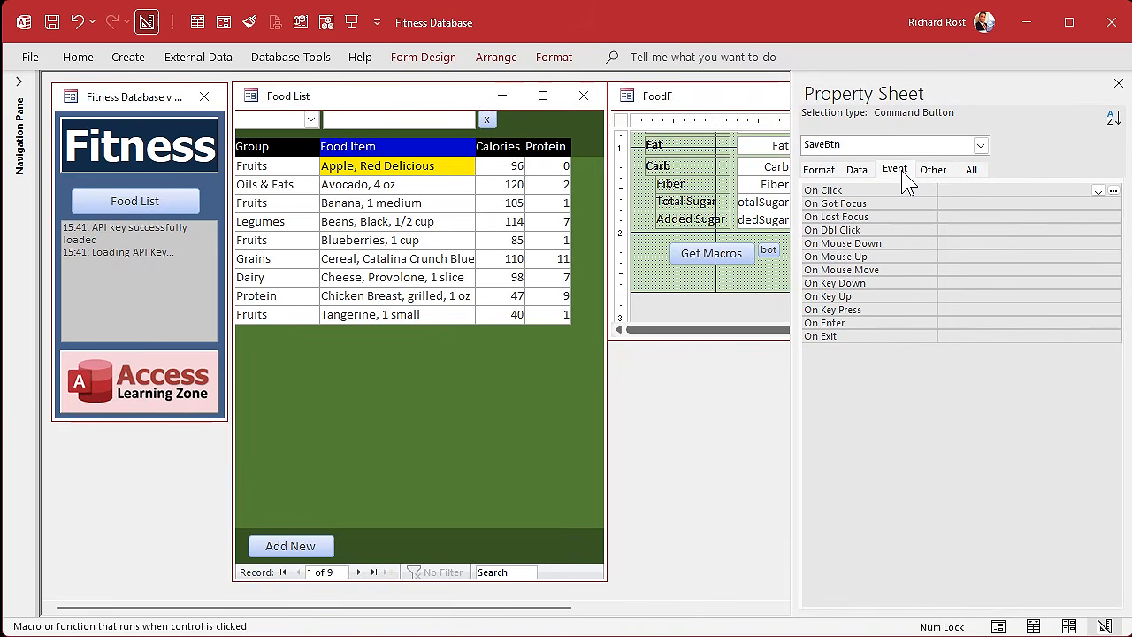
left_click(1114, 191)
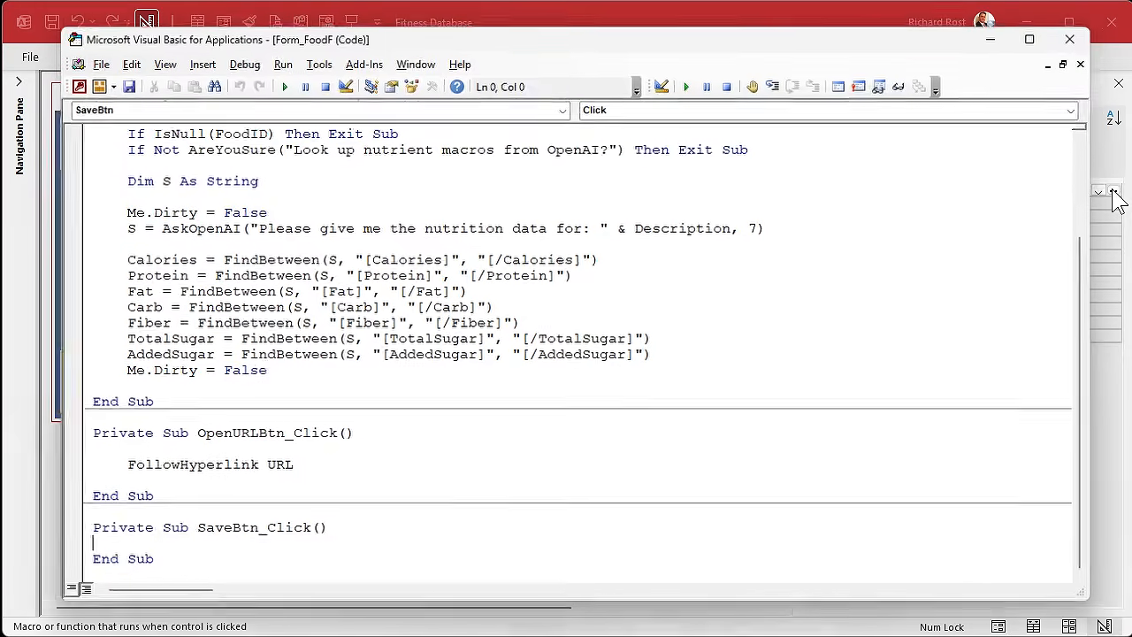
key("Return")
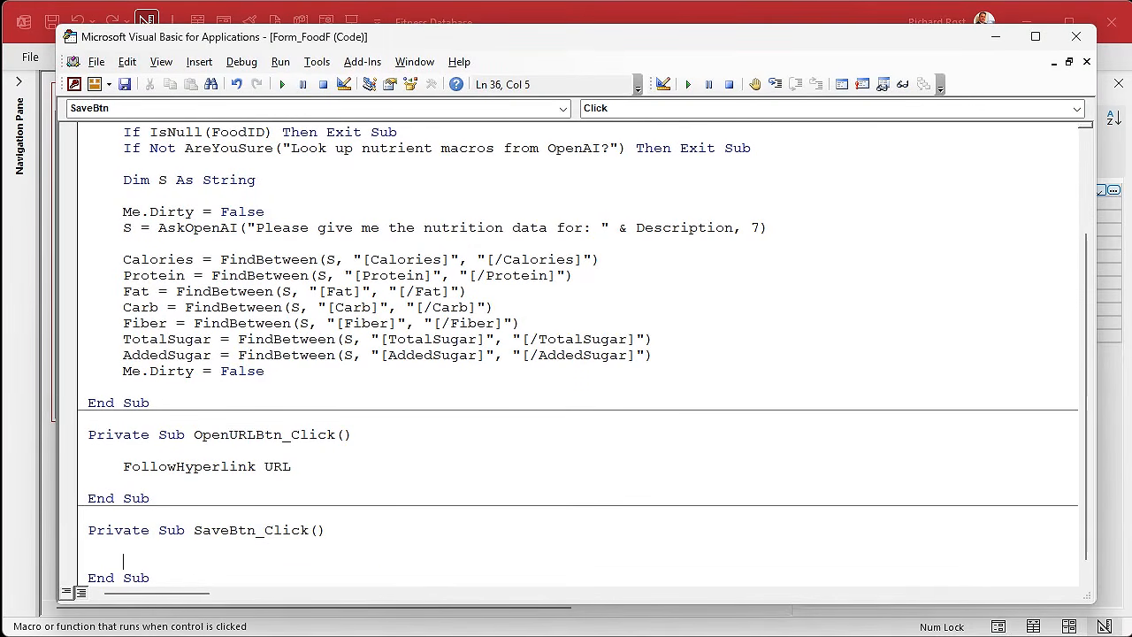
type("me.Dirty = fals")
key("Return")
scroll(883, 325, "down", 1)
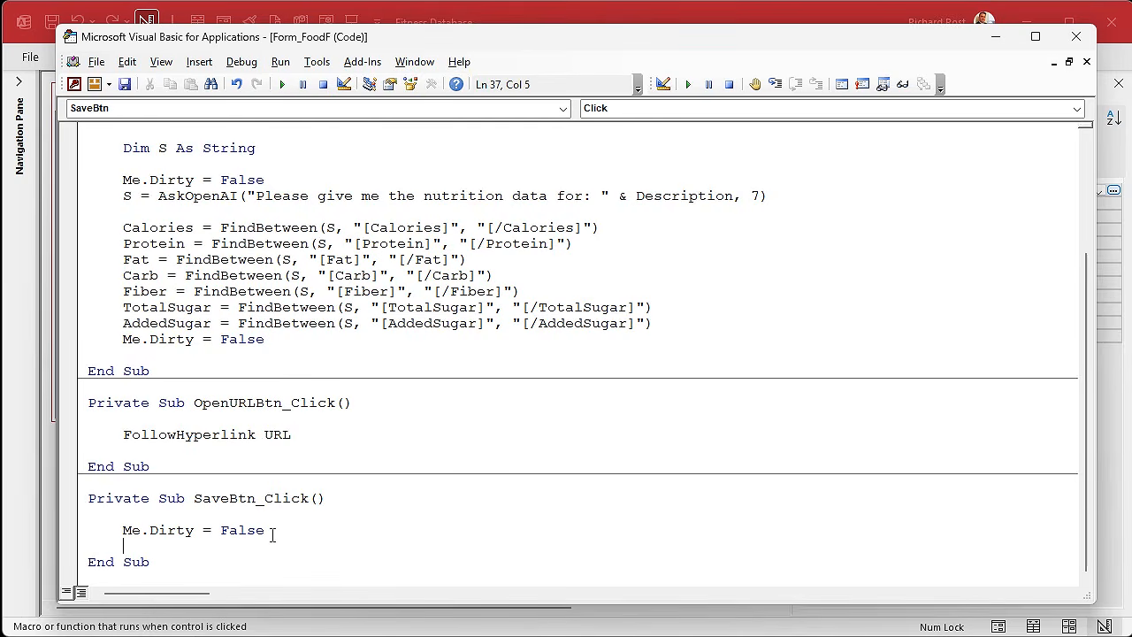
Step: Save and compile the code, then close the code editor, the Property Sheet and the FoodF form
key("ctrl+s")
left_click(504, 334)
left_click(242, 61)
left_click(265, 79)
left_click(1075, 37)
left_click(1116, 104)
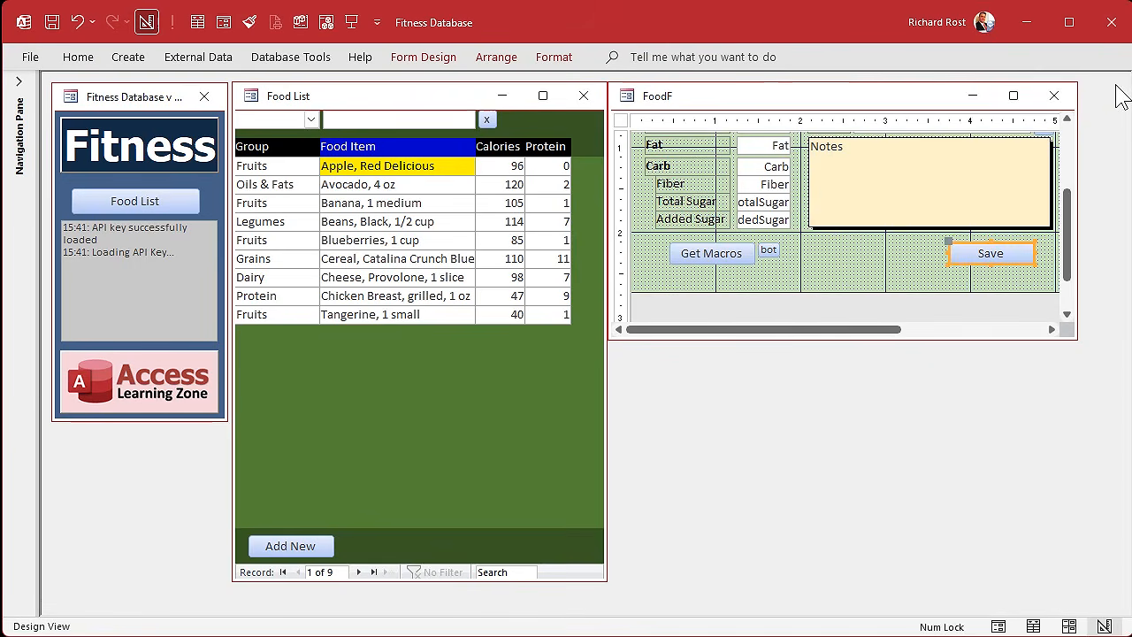
left_click(1055, 96)
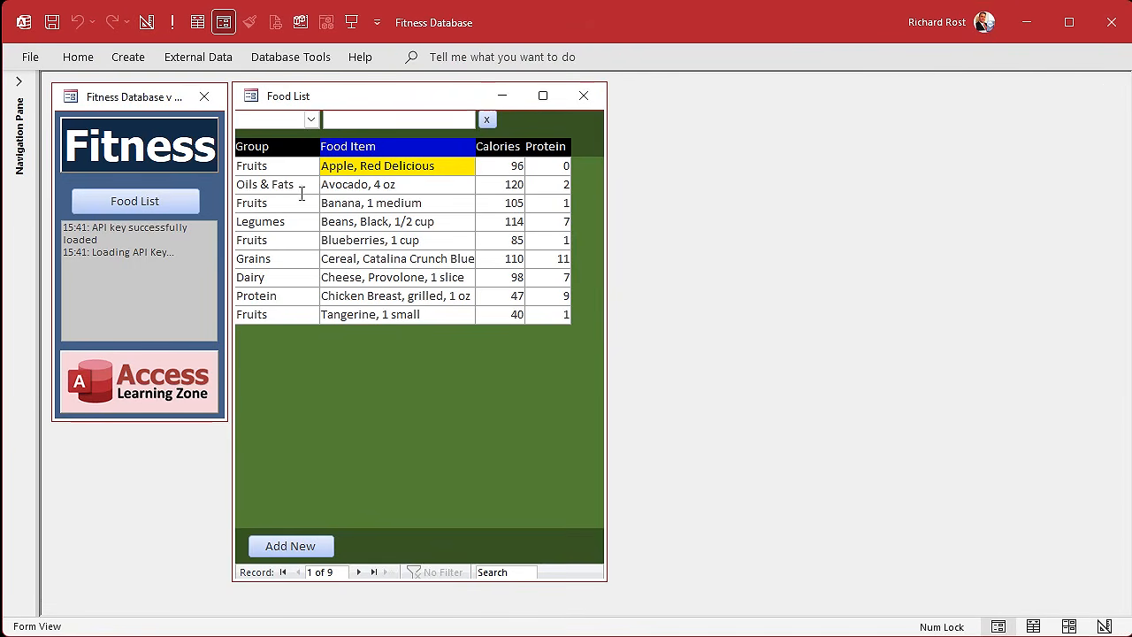
Step: Open the Apple, Red Delicious record, set its Calories to 95, and save it with the new Save button
double_click(286, 171)
left_click_drag(771, 149, 805, 151)
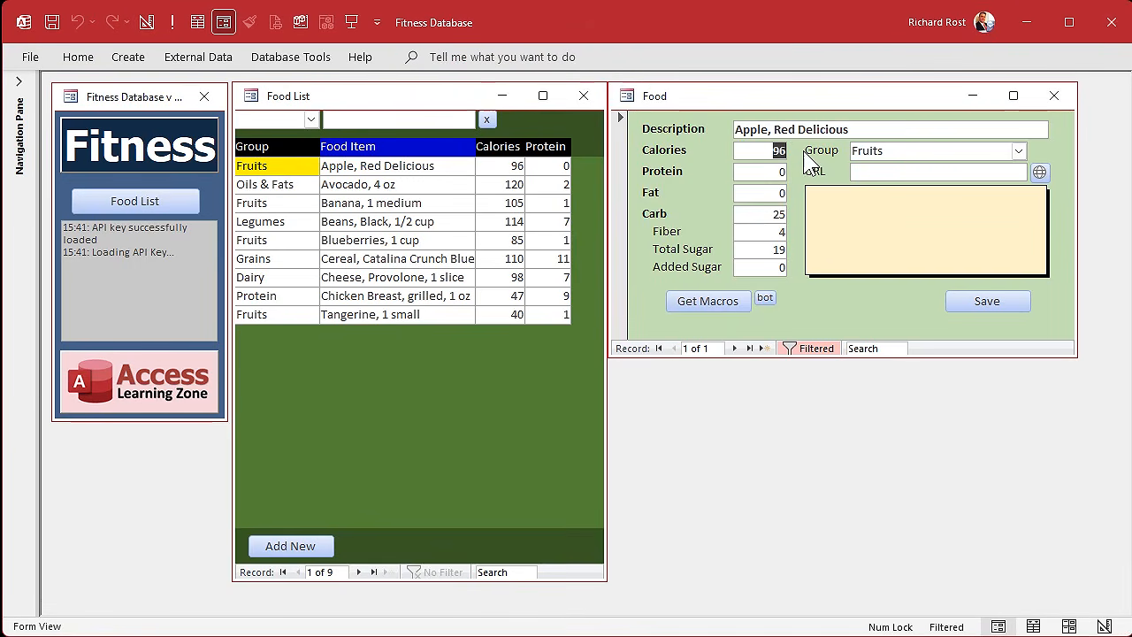
type("9")
left_click(986, 306)
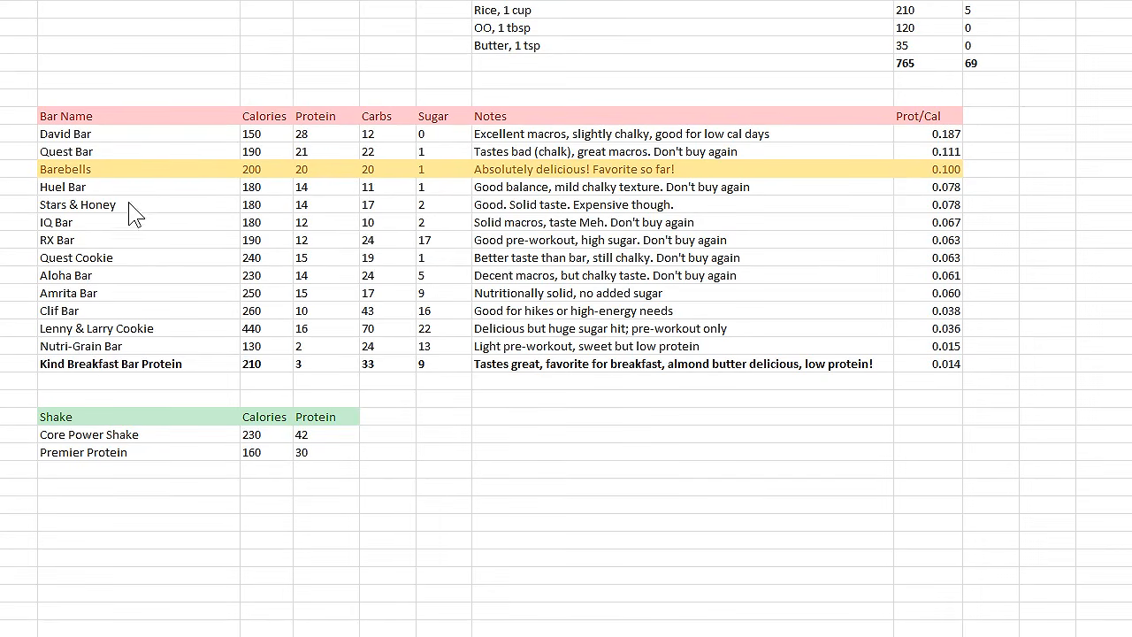
Step: Switch to the nutrition spreadsheet and examine the protein bar rows, their notes and their Prot/Cal ratios
left_click(95, 169)
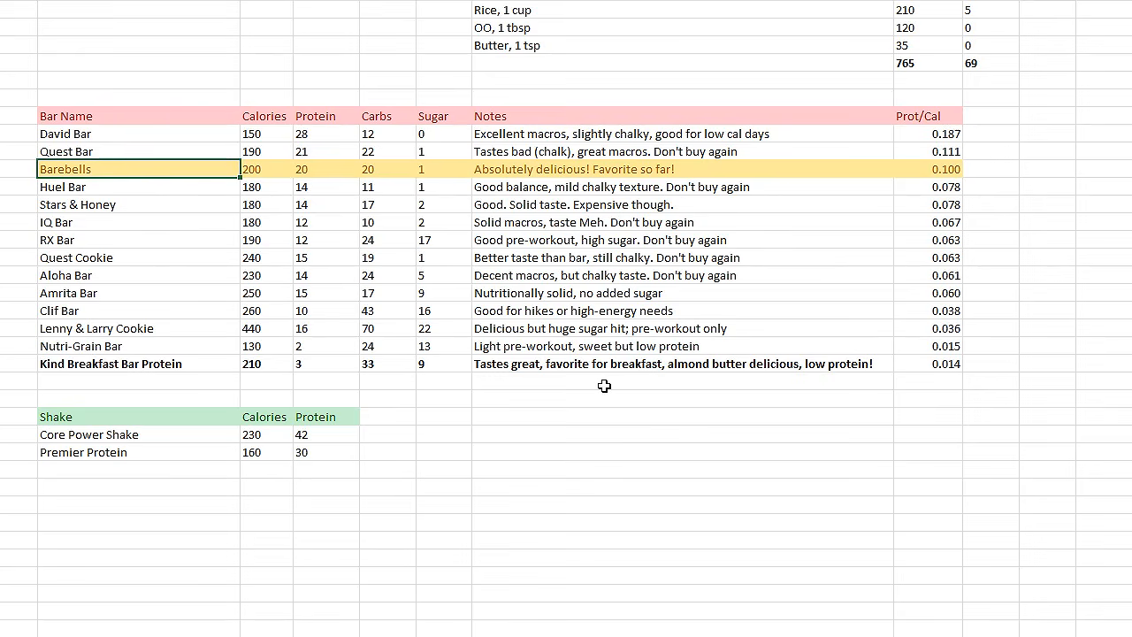
left_click(713, 254)
left_click(716, 241)
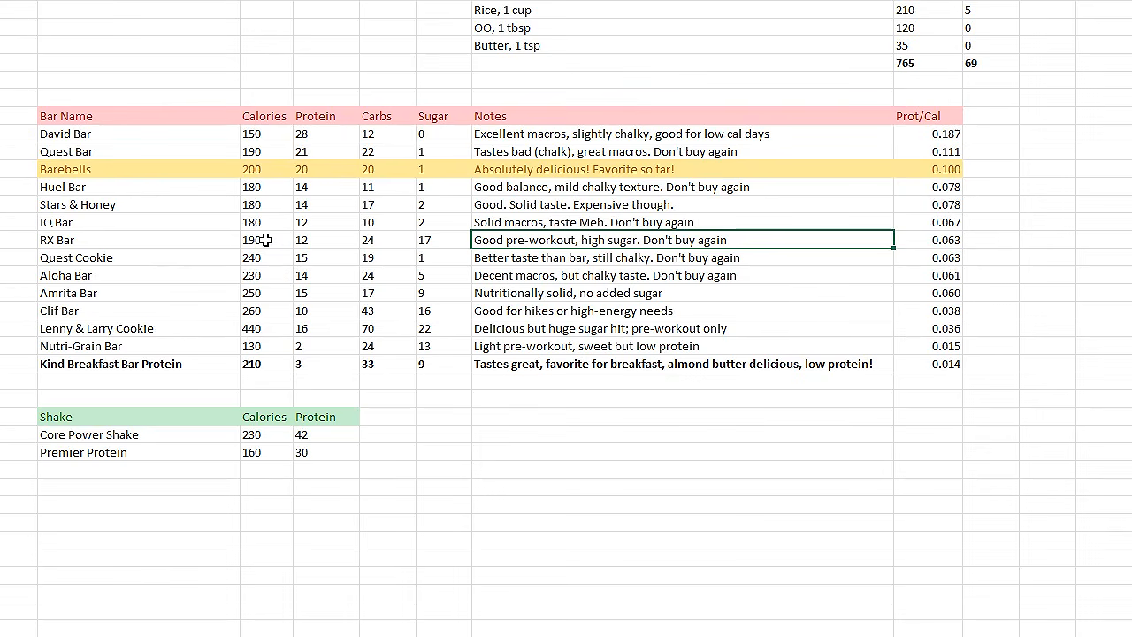
left_click_drag(151, 138, 697, 361)
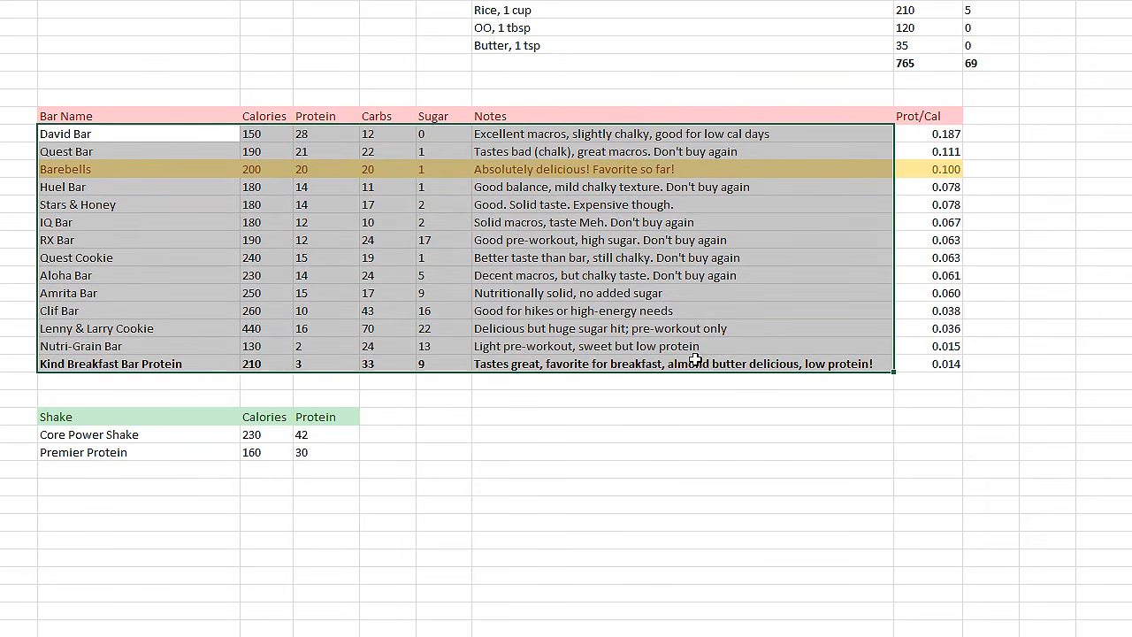
left_click(936, 118)
left_click(929, 138)
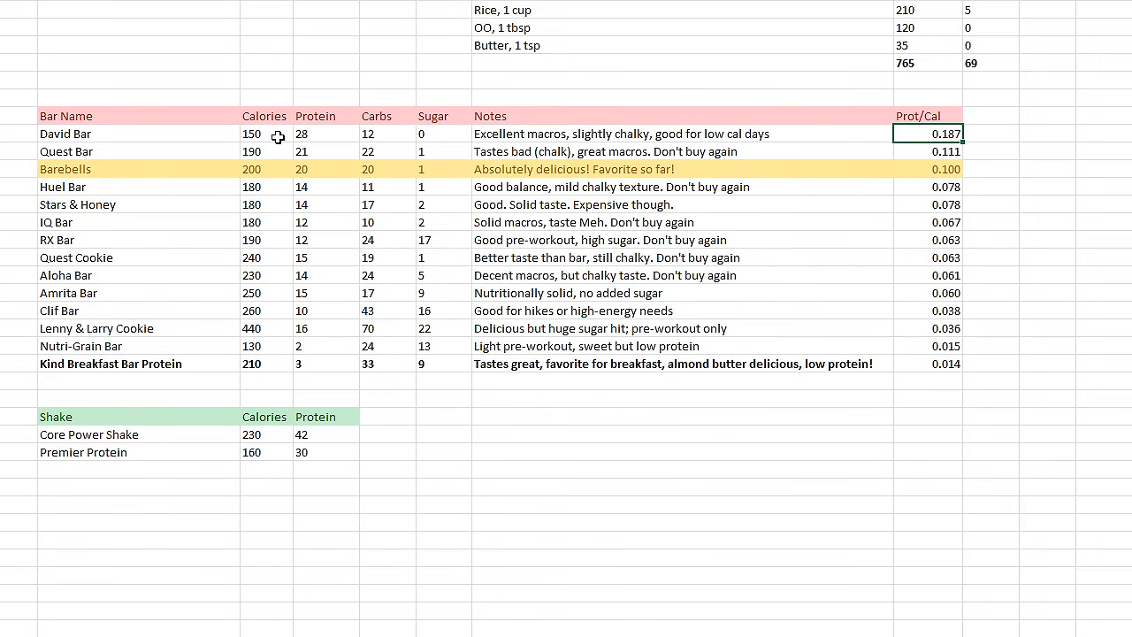
left_click(923, 168)
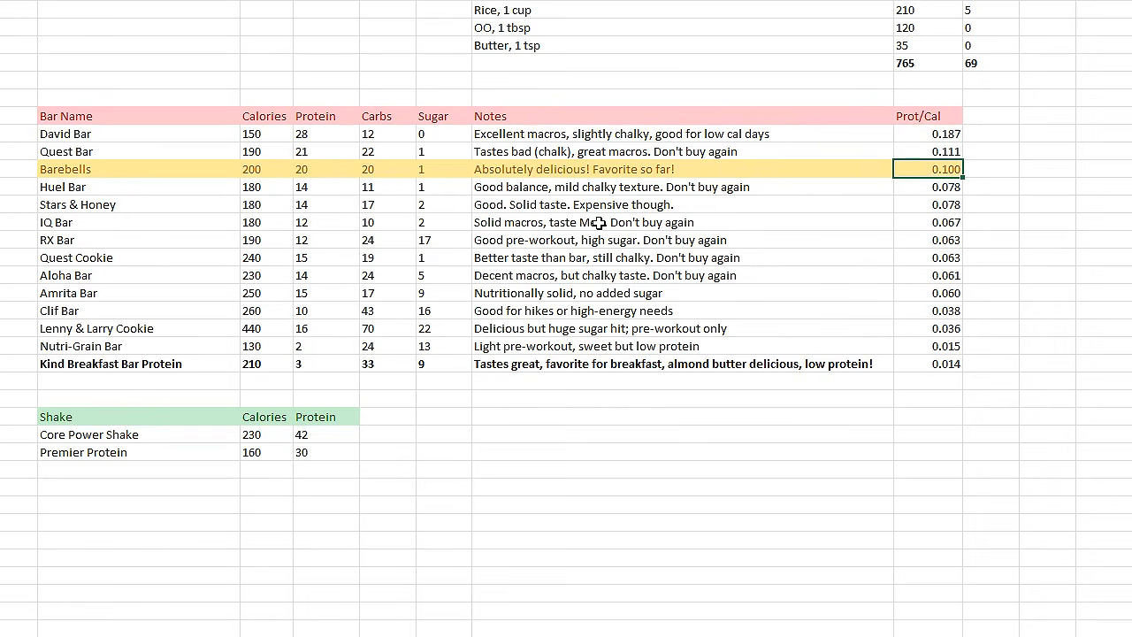
left_click(536, 134)
left_click(535, 151)
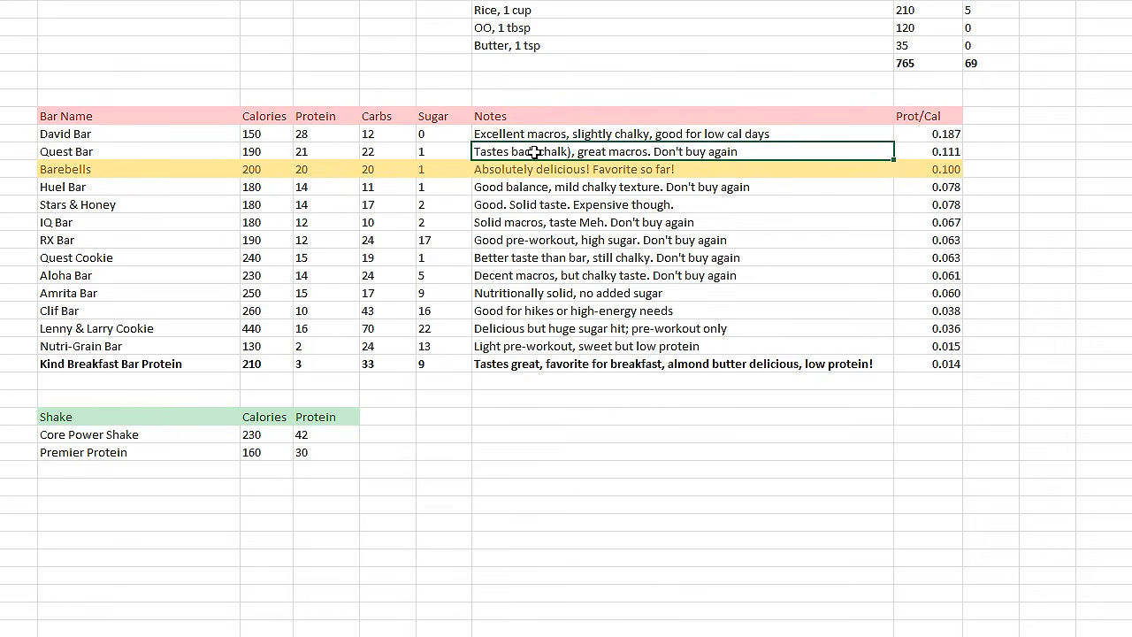
left_click(549, 169)
left_click(543, 151)
left_click(182, 139)
left_click_drag(181, 139, 707, 363)
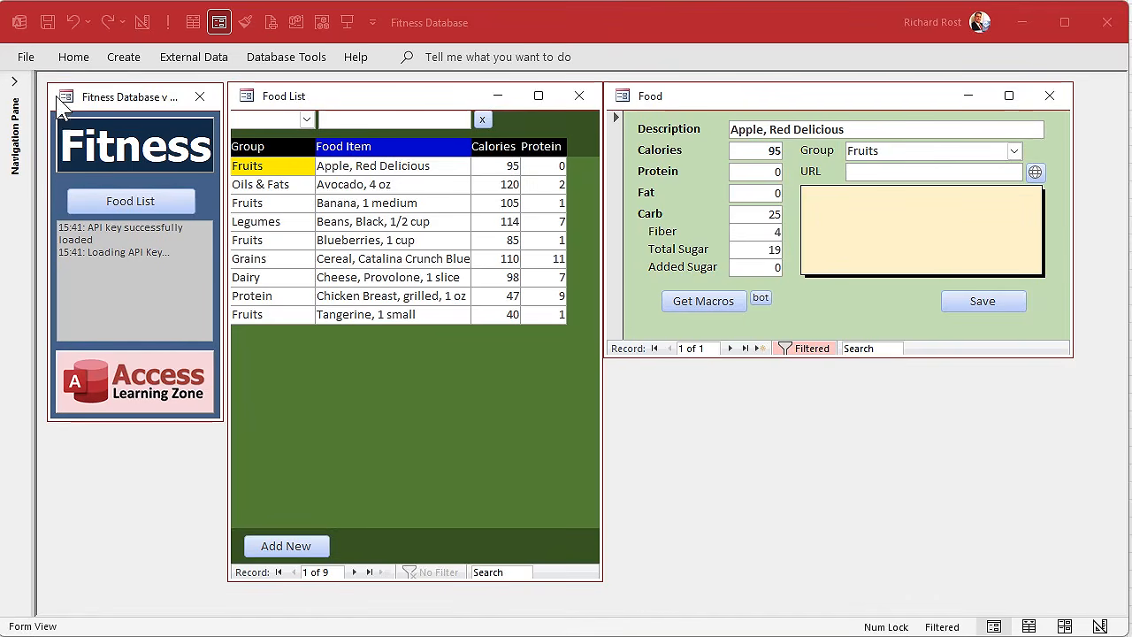
Step: Switch back to the Fitness Database and start a new query in Design View, moving its window up
left_click(124, 57)
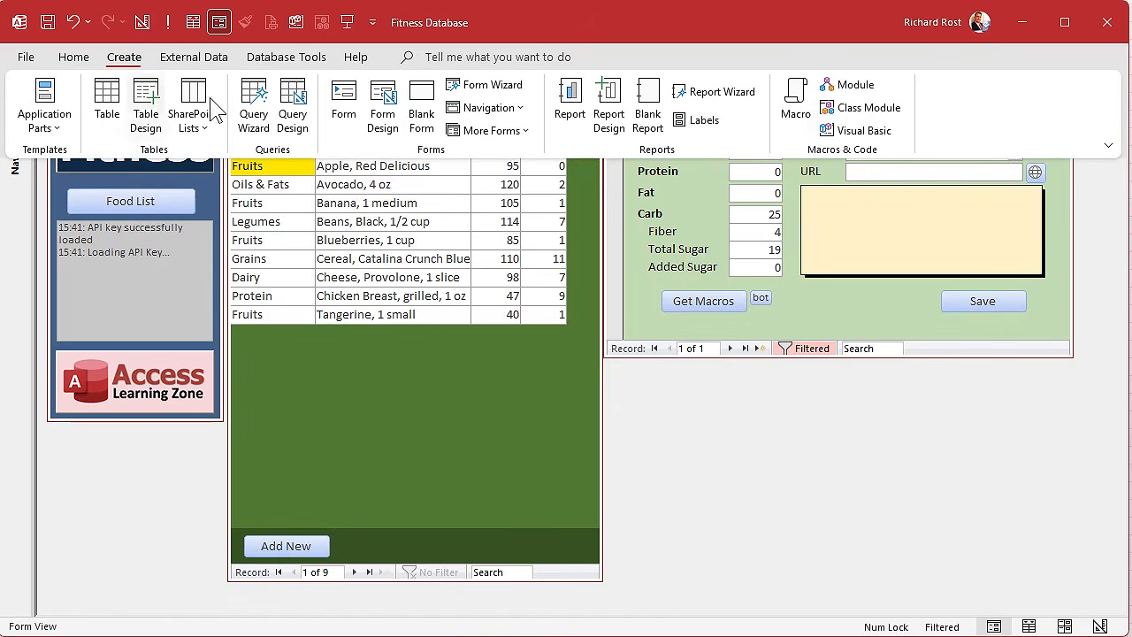
left_click(293, 112)
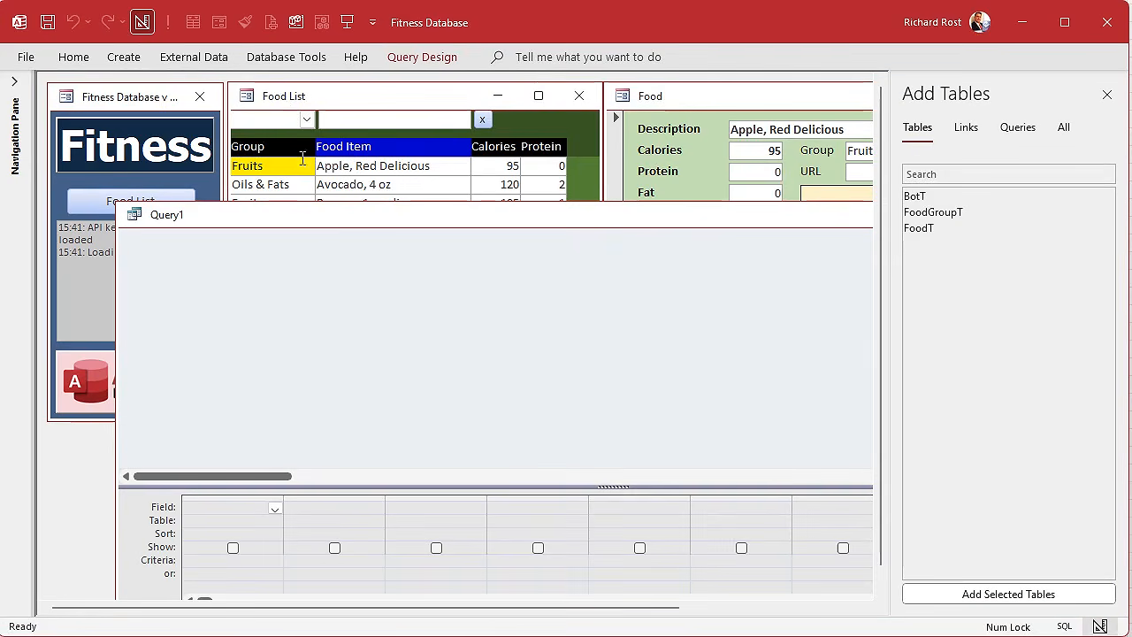
left_click_drag(309, 221, 246, 140)
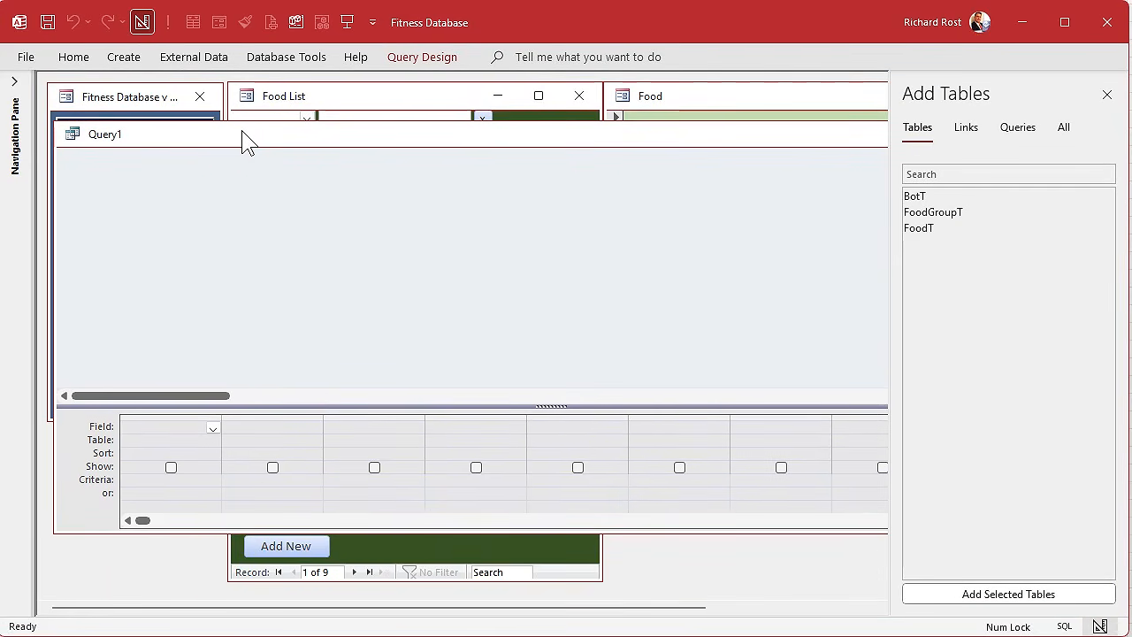
Step: Open the FoodGroupT table from the object list, look up the Protein Bars group's ID, and close the table
left_click(14, 81)
double_click(58, 179)
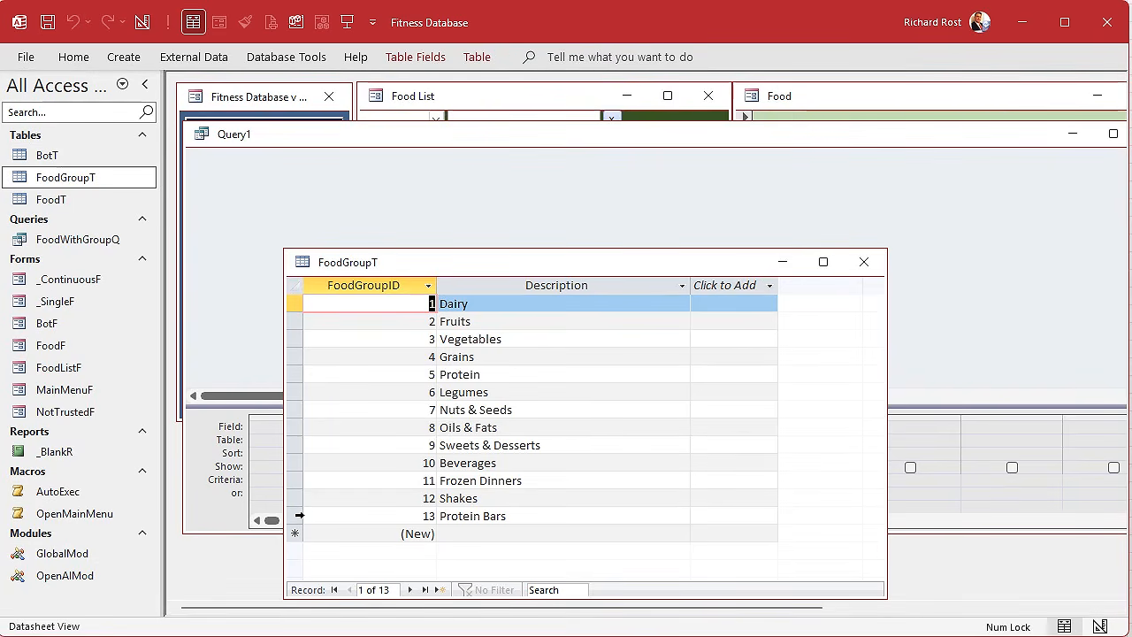
left_click(298, 516)
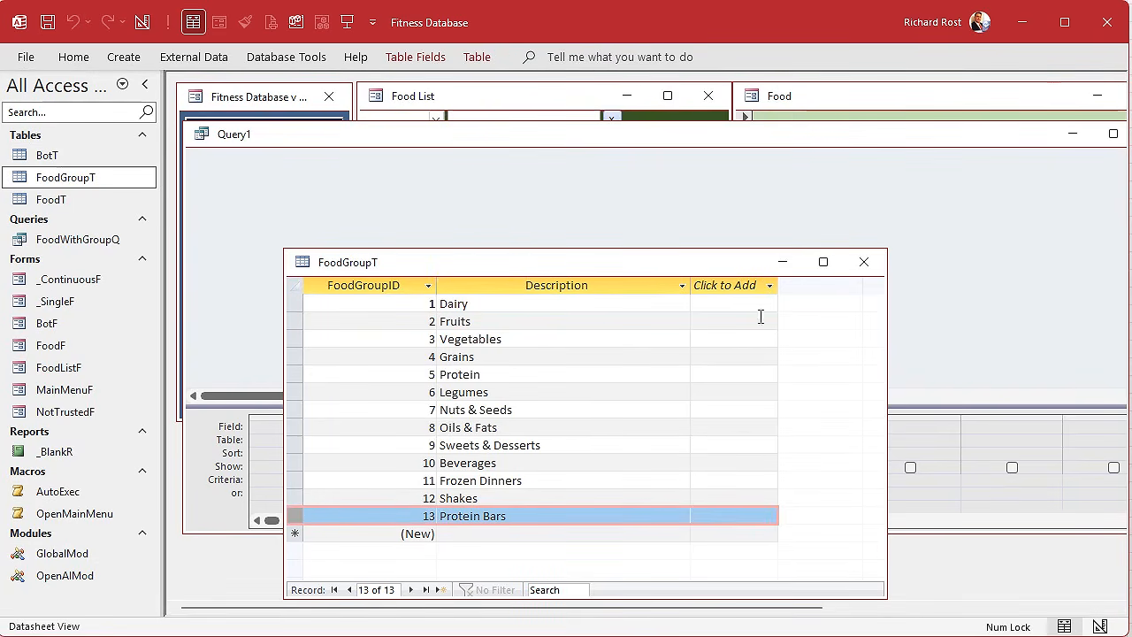
left_click(865, 262)
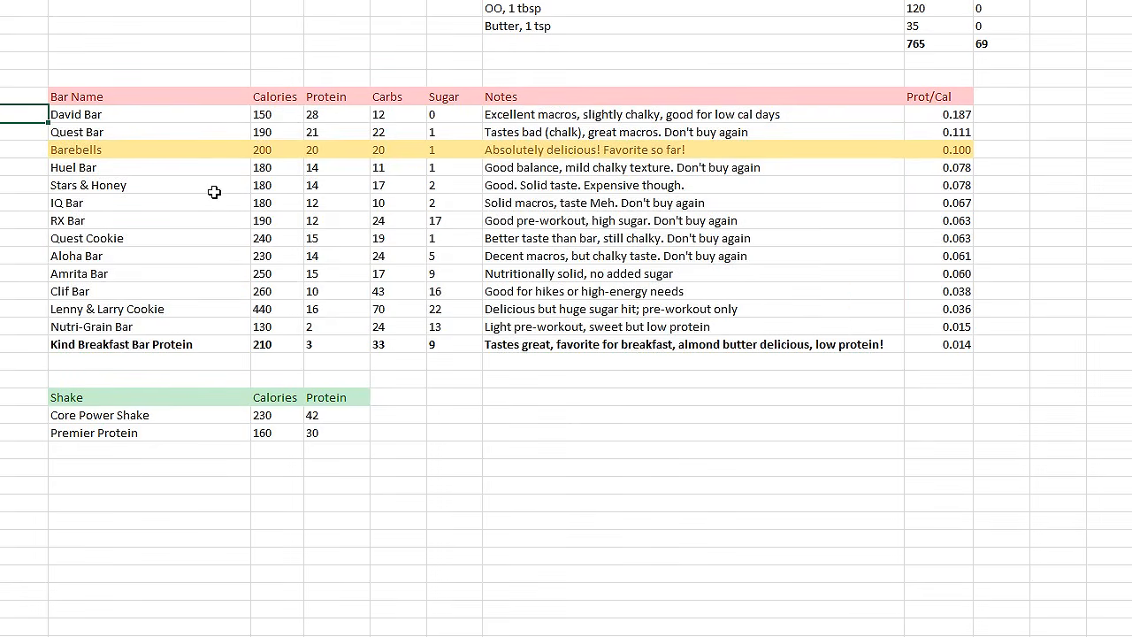
Step: In the spreadsheet, fill the column before Bar Name with 13 for every bar from David Bar to Kind Breakfast Bar Protein
type("13")
key("Return")
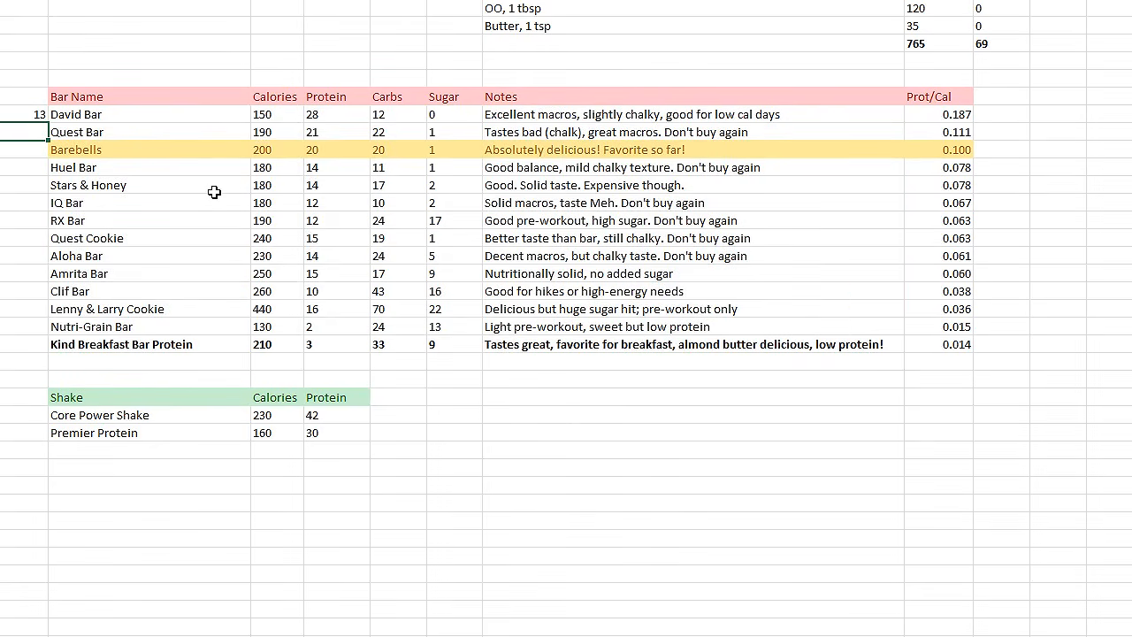
left_click(24, 116)
left_click_drag(44, 121, 57, 351)
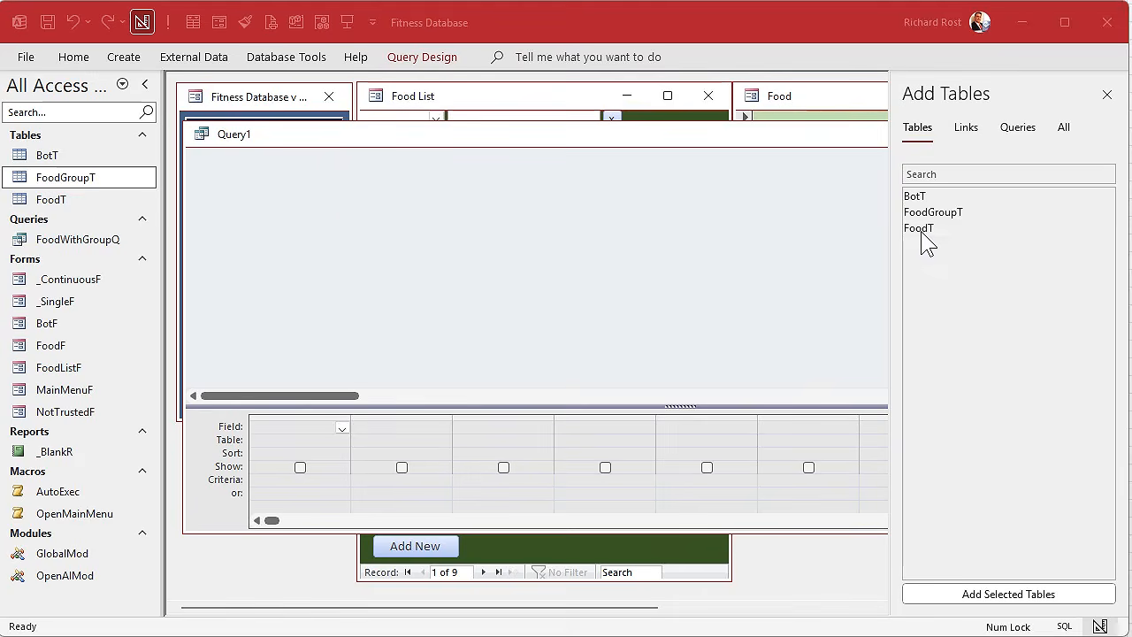
Step: Add the FoodT table to the new database query and enlarge its field list to show more fields
left_click(938, 232)
double_click(954, 234)
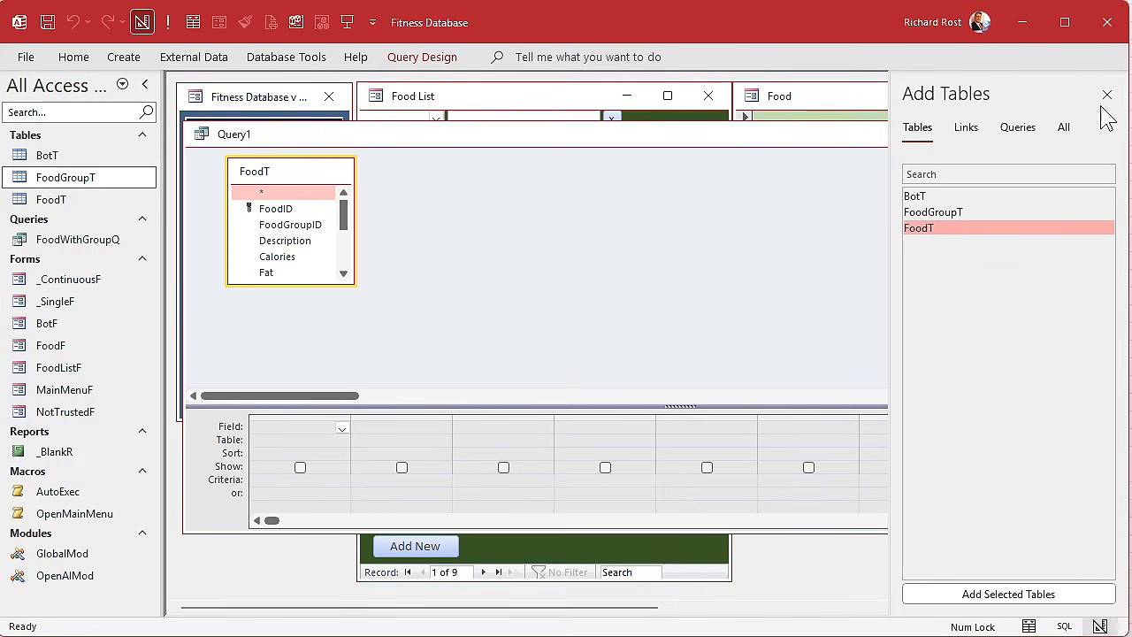
left_click(1106, 94)
left_click_drag(354, 285, 514, 361)
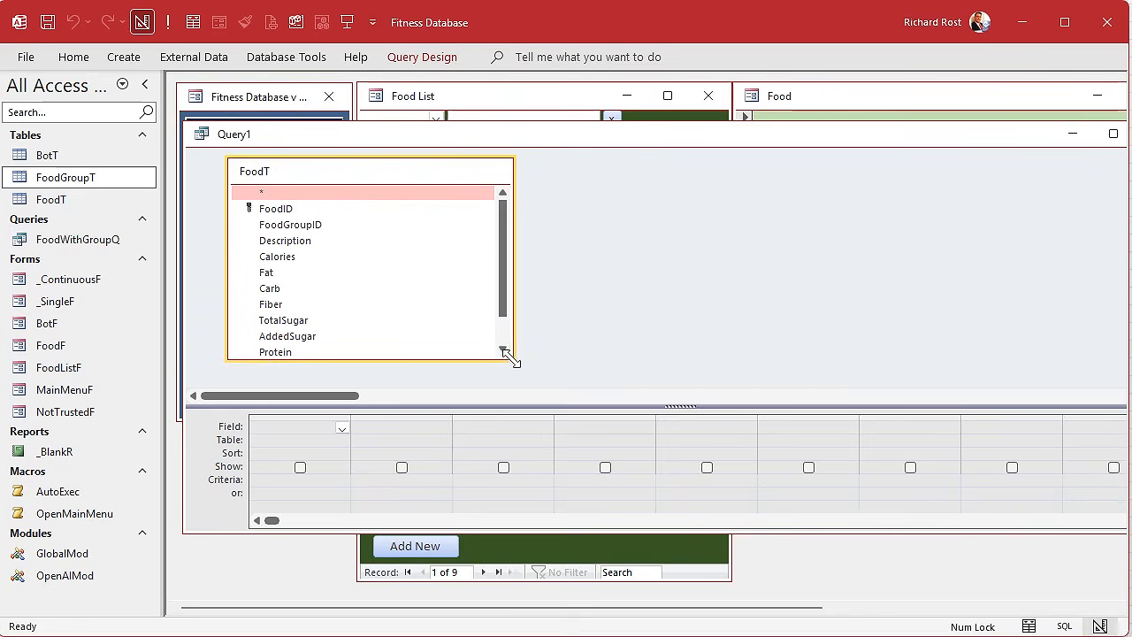
Step: Add FoodGroupID, Description, Calories, Protein, Carb, TotalSugar and Notes to the query in that order, and show it as a datasheet
double_click(324, 229)
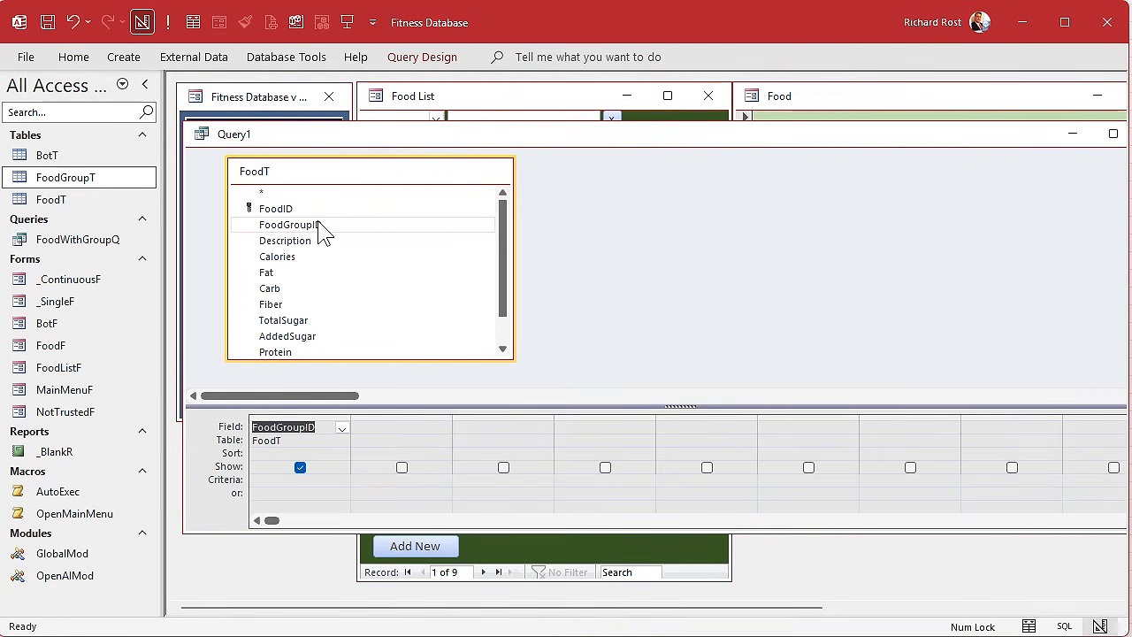
double_click(323, 242)
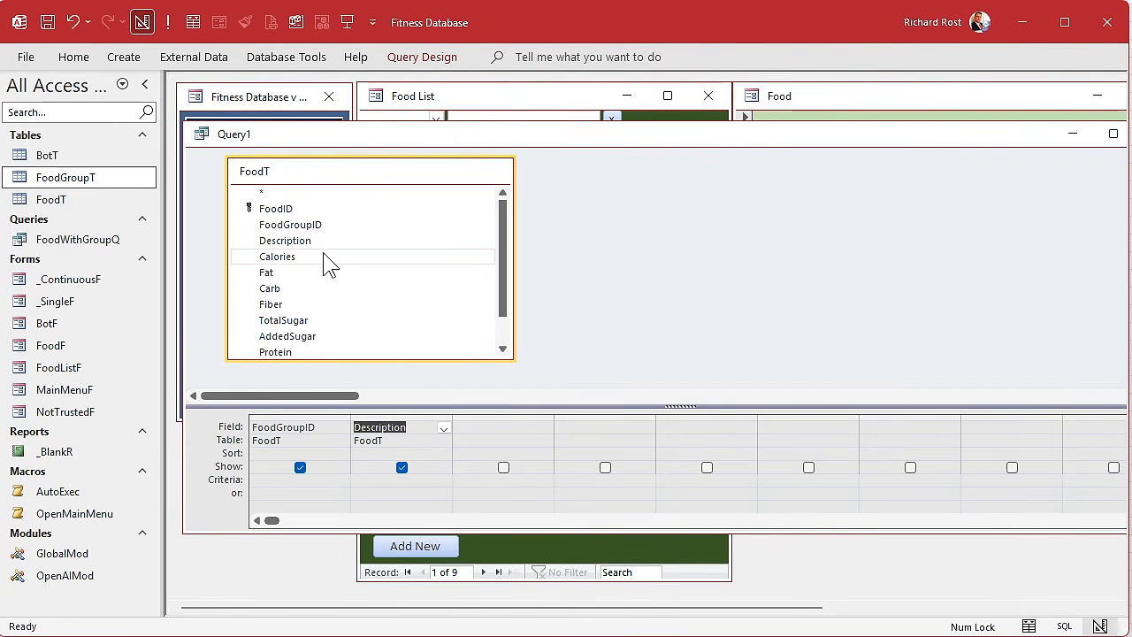
double_click(326, 258)
scroll(316, 319, "down", 1)
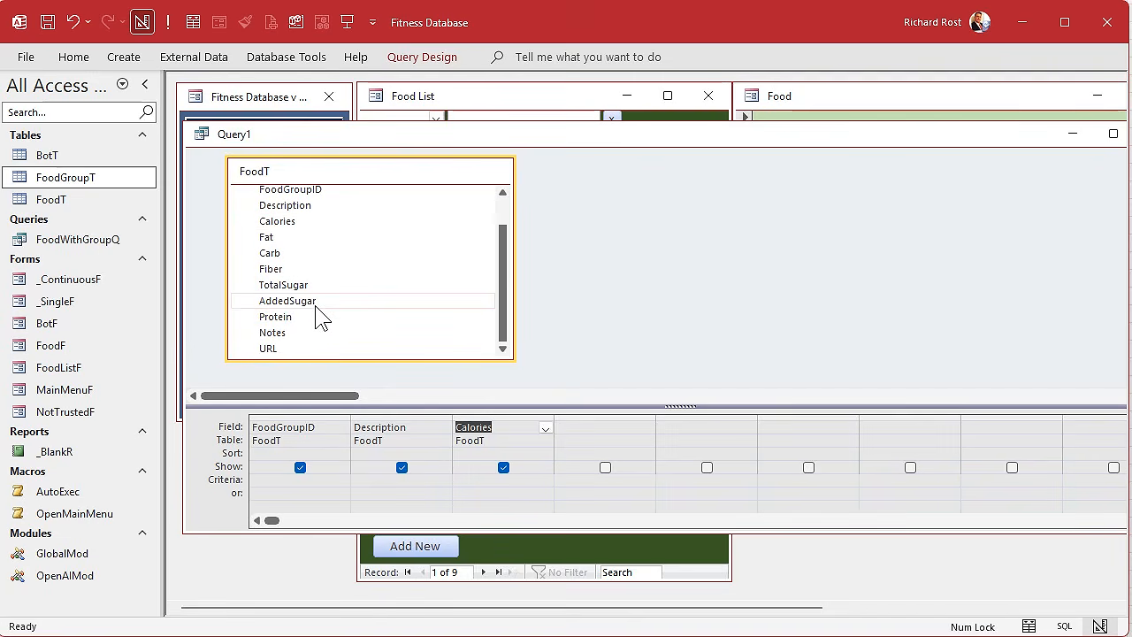
double_click(311, 317)
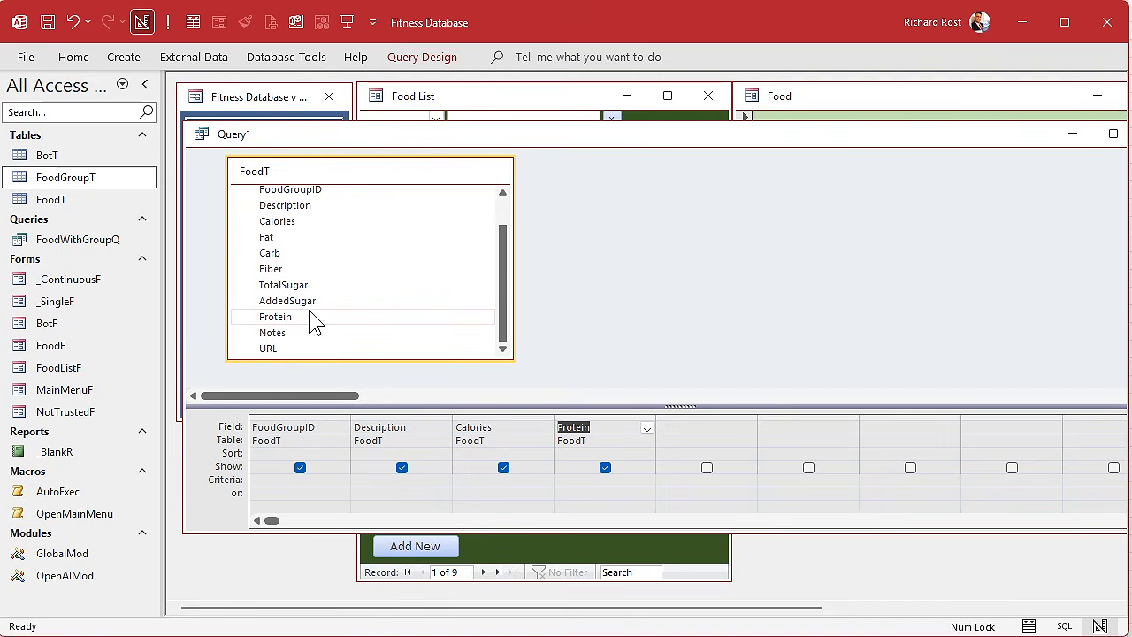
double_click(301, 255)
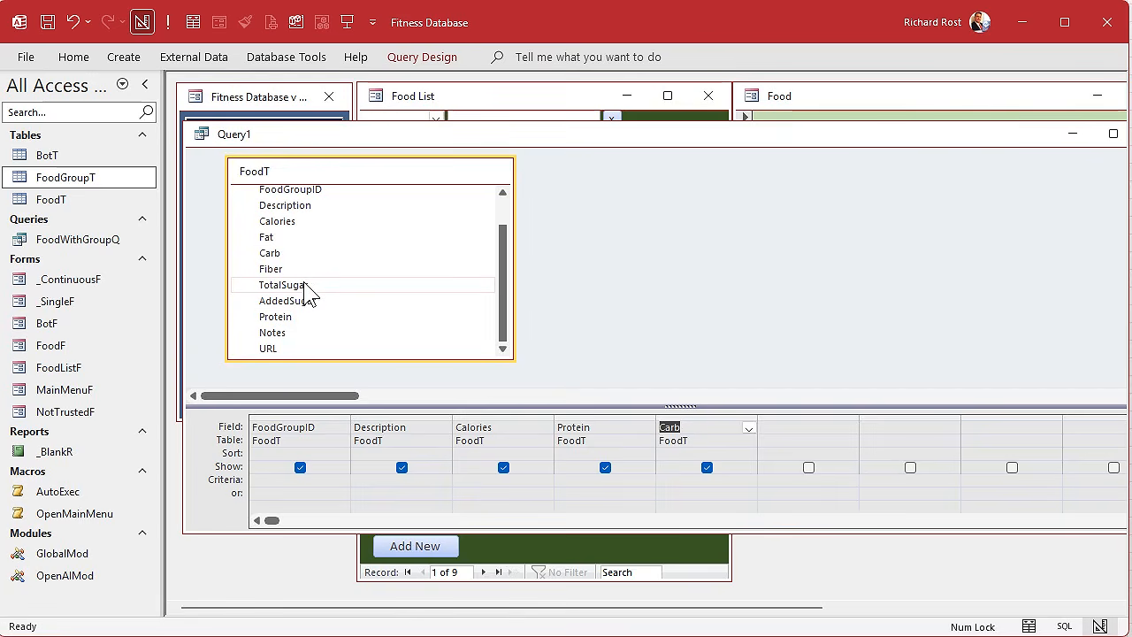
double_click(305, 285)
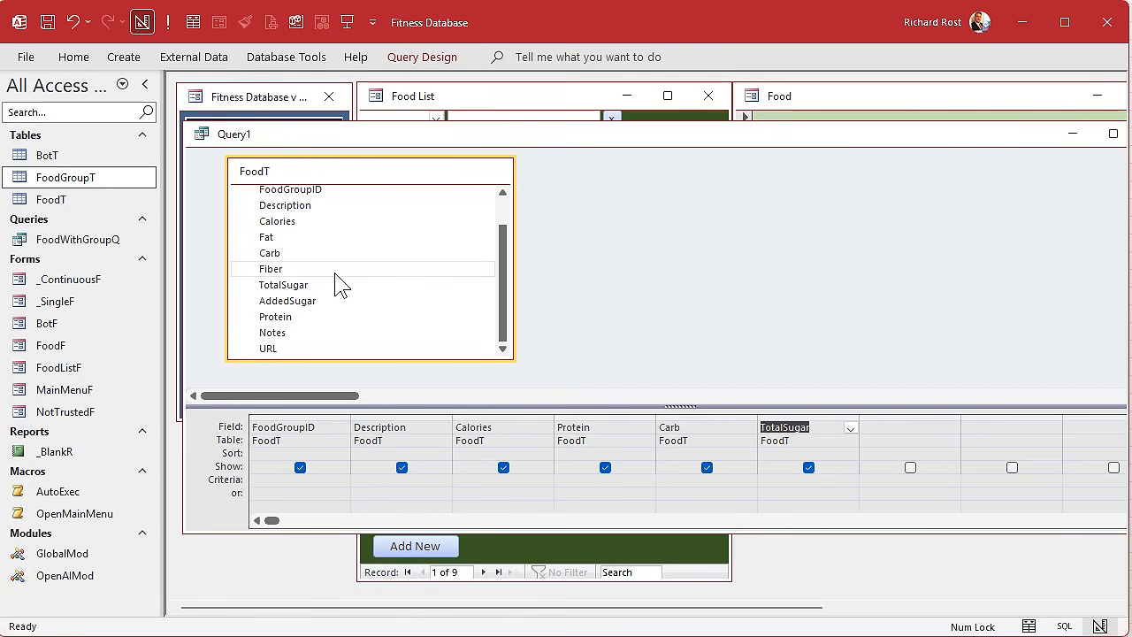
left_click(287, 334)
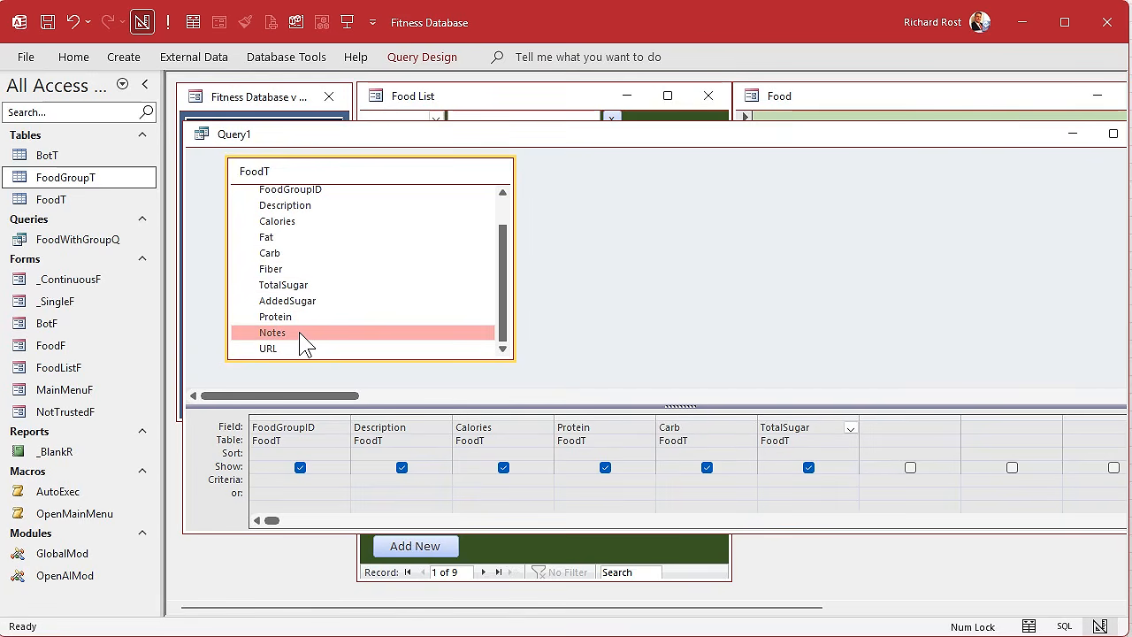
double_click(301, 335)
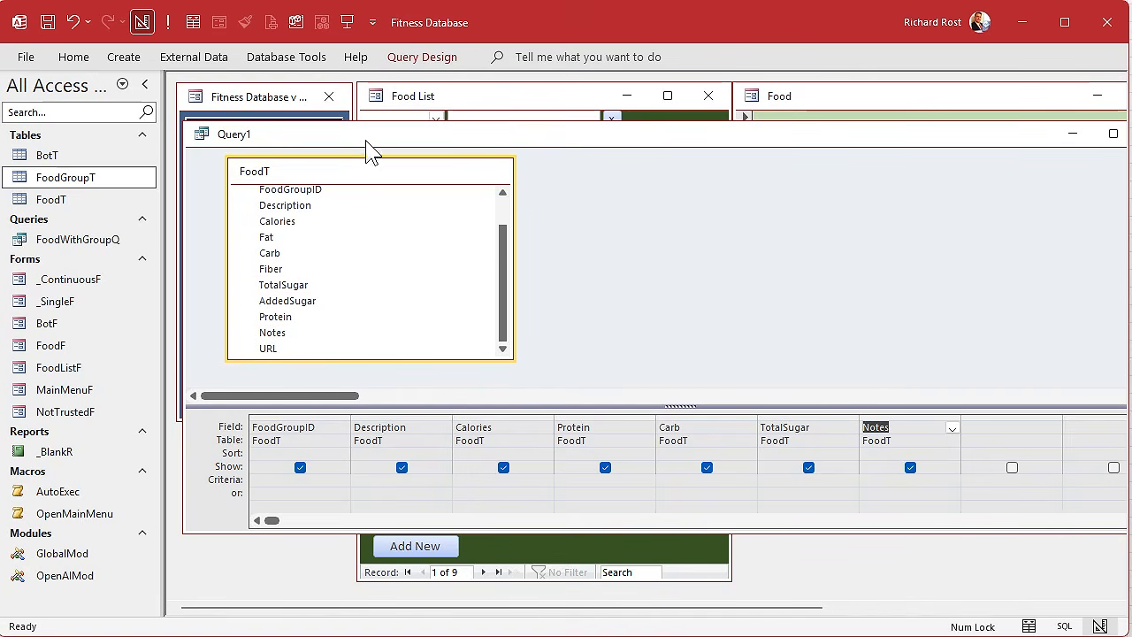
left_click(194, 23)
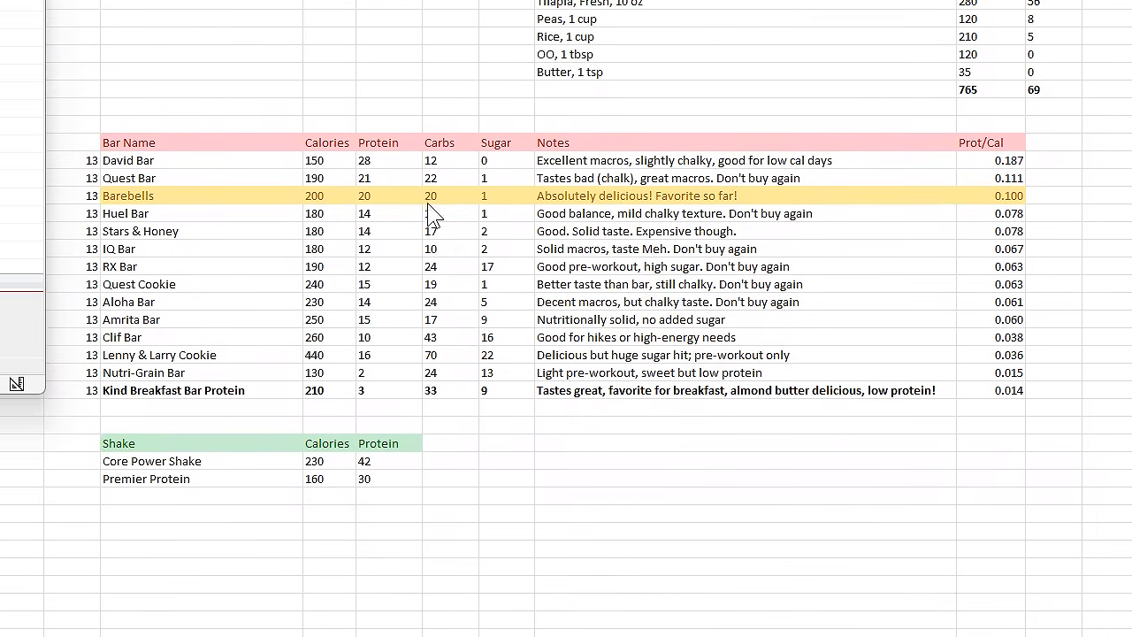
Step: In the spreadsheet, copy the bar rows from David Bar to Kind Breakfast Bar Protein, from the 13 column through Notes
left_click_drag(35, 178, 35, 409)
left_click_drag(74, 167, 751, 392)
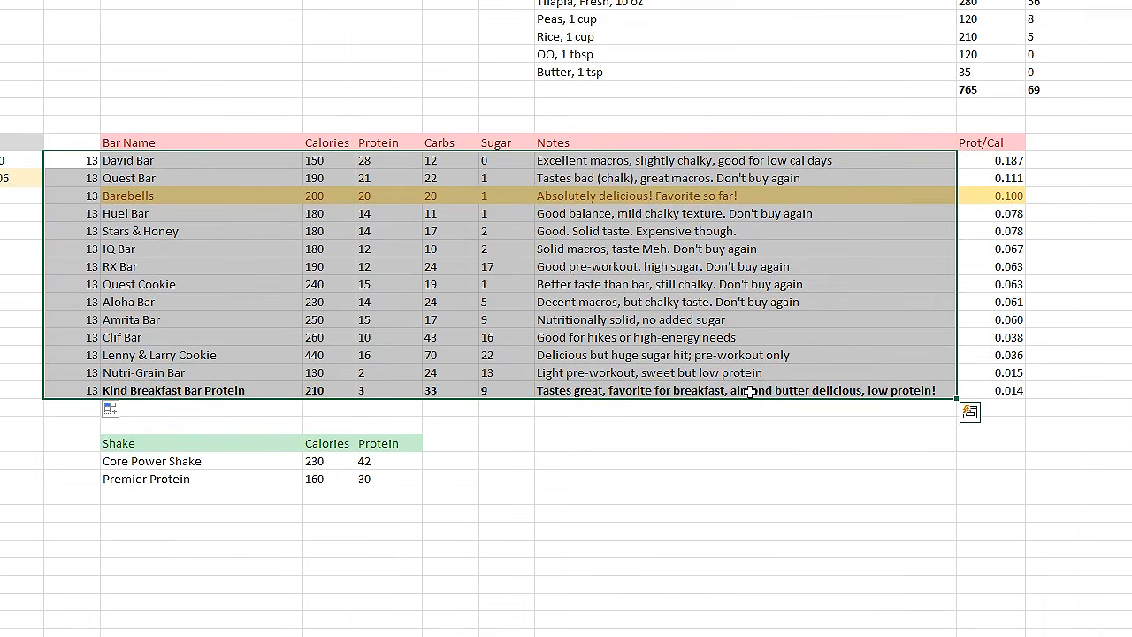
key("ctrl+c")
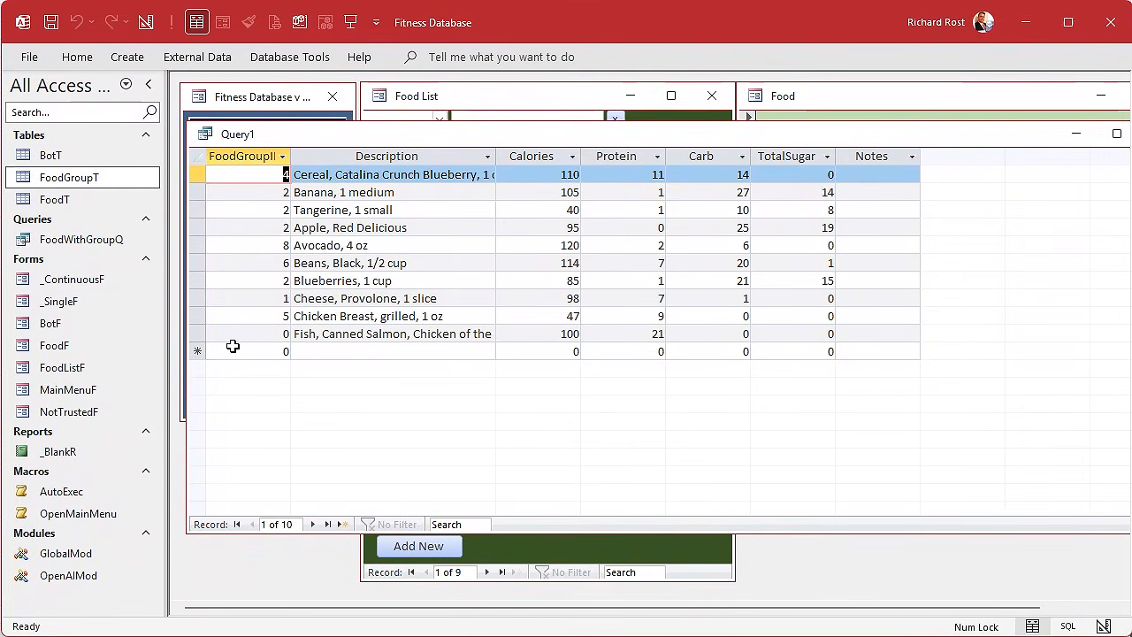
Step: Paste the copied bars into the query datasheet's new-record row in the Fitness Database and widen the Notes column
left_click(232, 347)
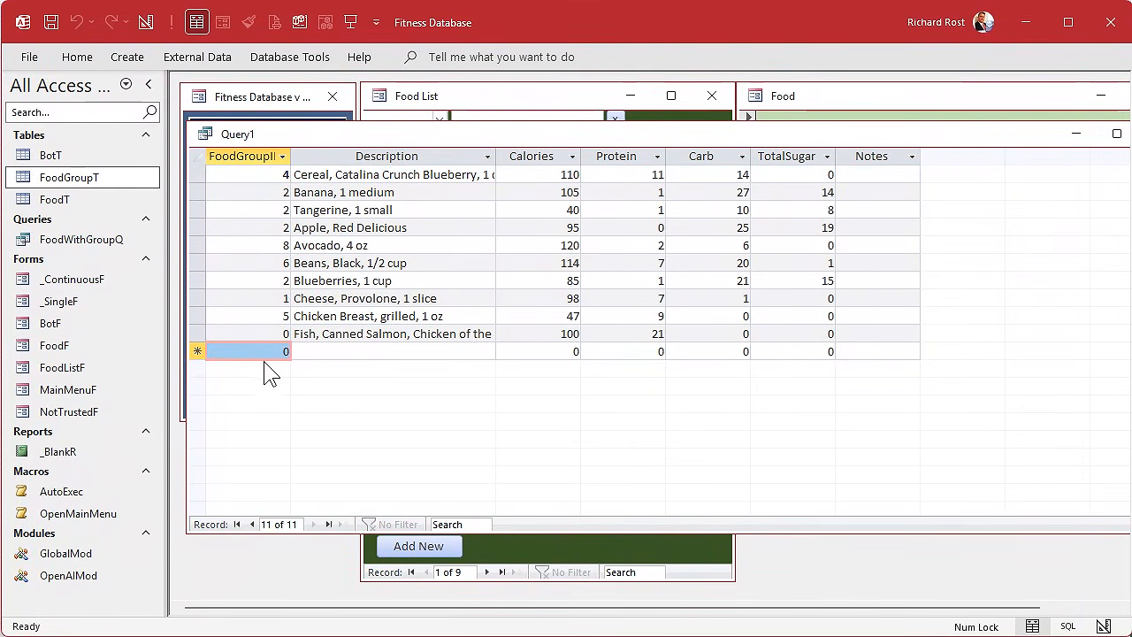
left_click(272, 337)
left_click(284, 353)
left_click_drag(278, 351, 875, 345)
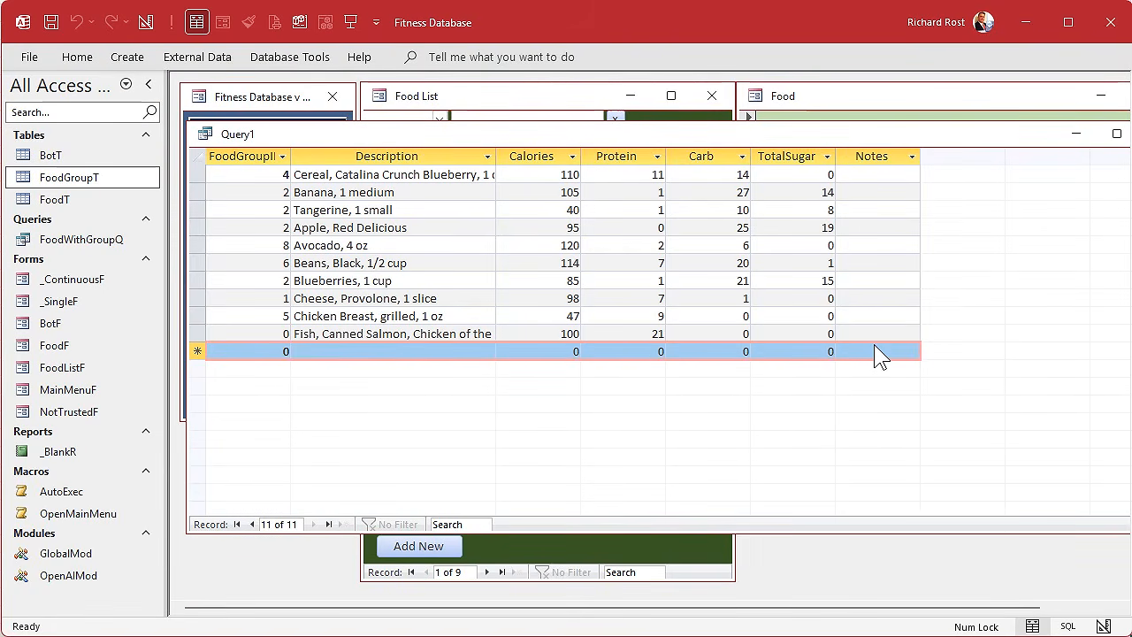
key("ctrl+v")
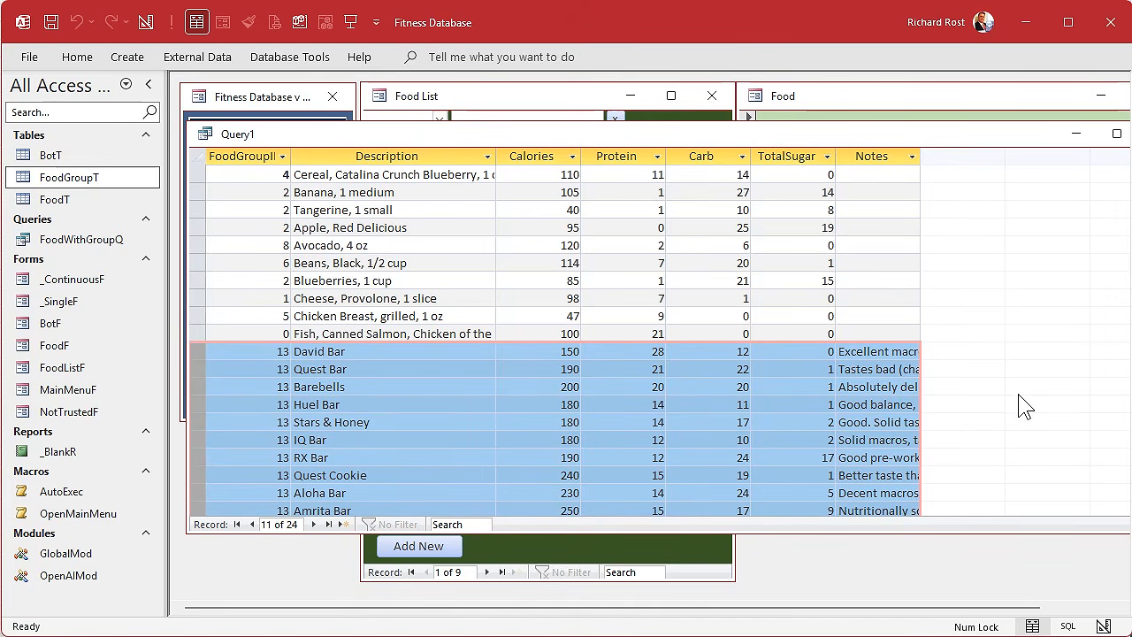
left_click(862, 350)
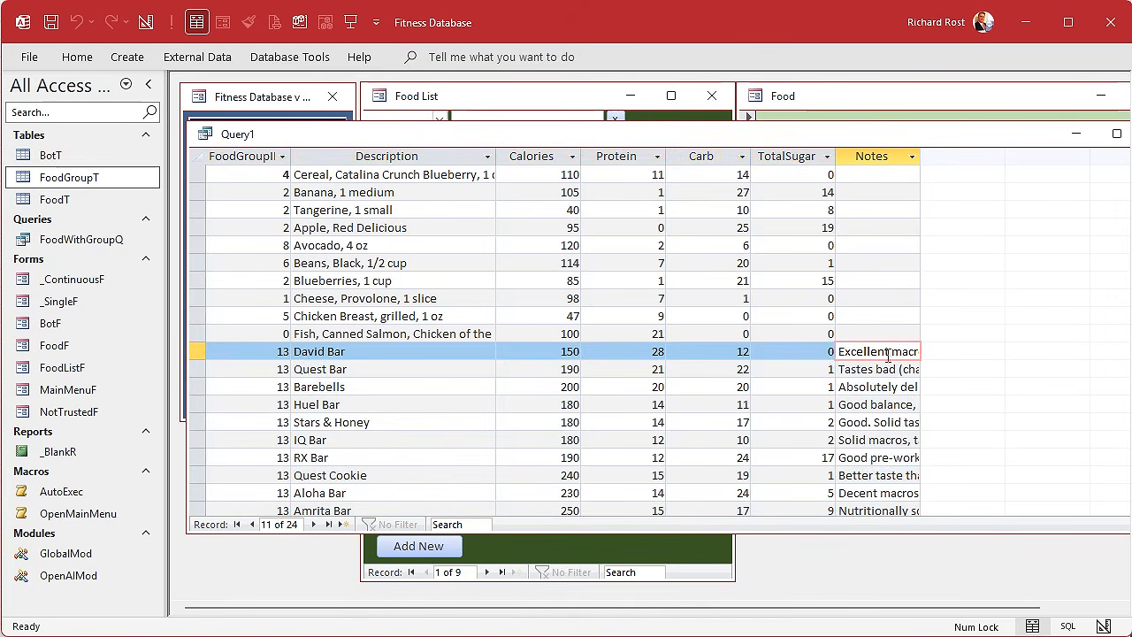
left_click_drag(921, 154, 1066, 154)
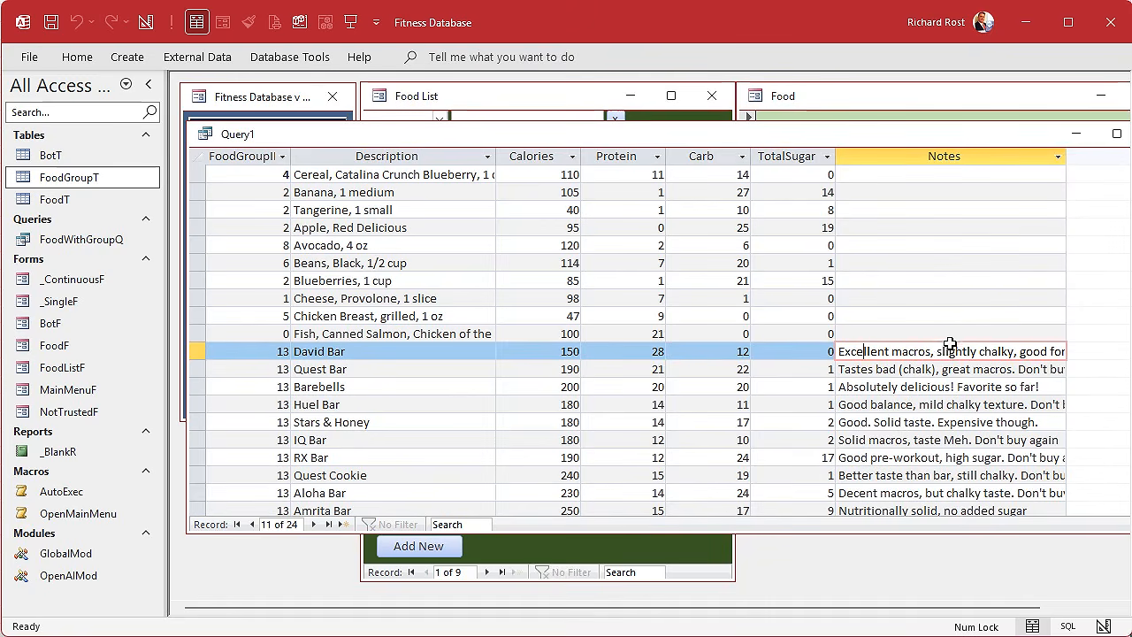
Step: Close the query without saving its design and refresh the Food List form
double_click(204, 135)
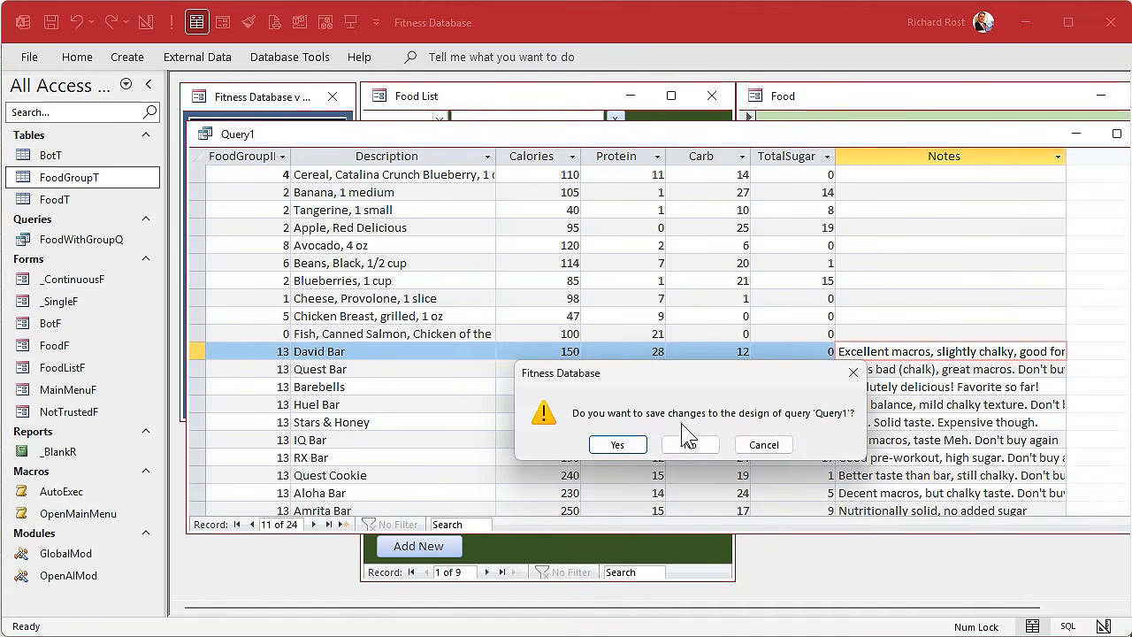
left_click(690, 445)
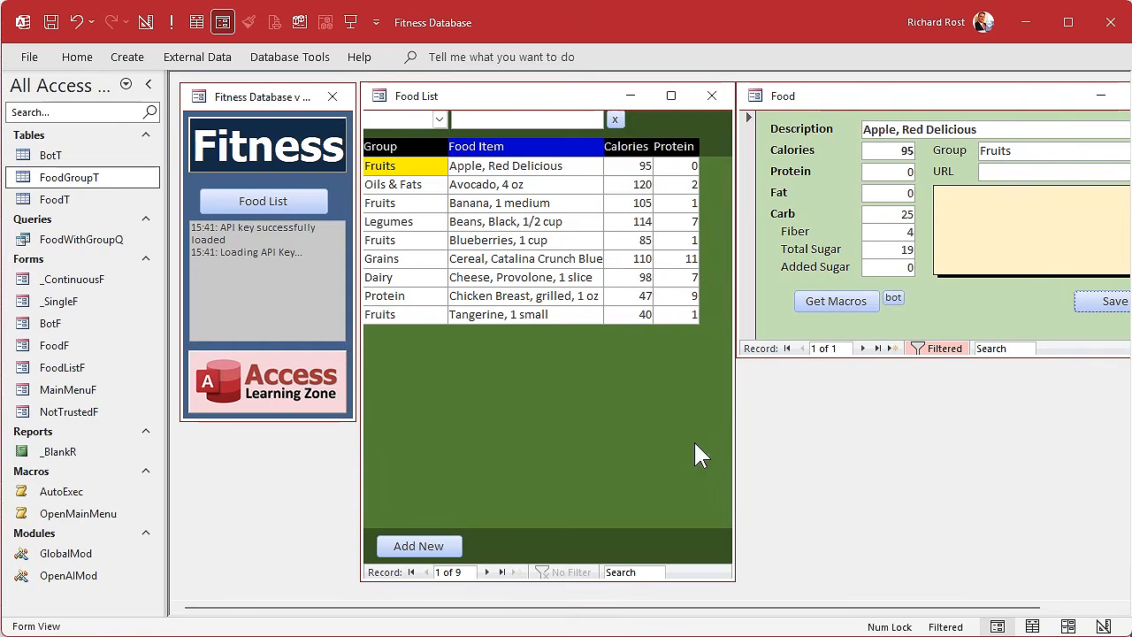
left_click(474, 423)
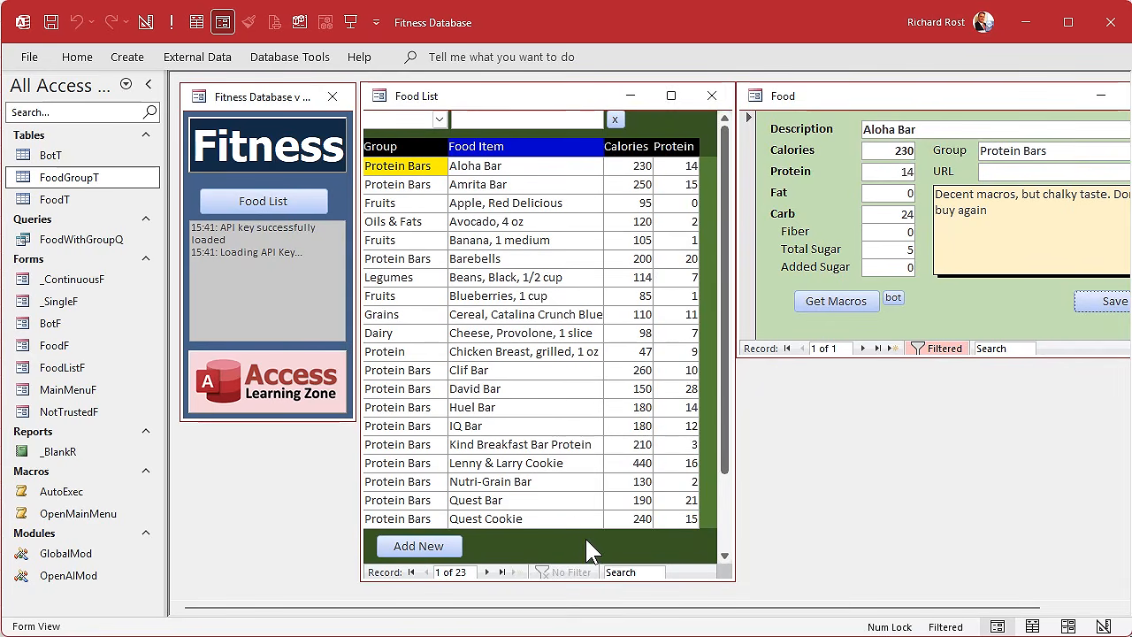
Step: In the Food List form's Design View, duplicate the Add New button, place the copy beside it and caption it Requery
left_click(148, 84)
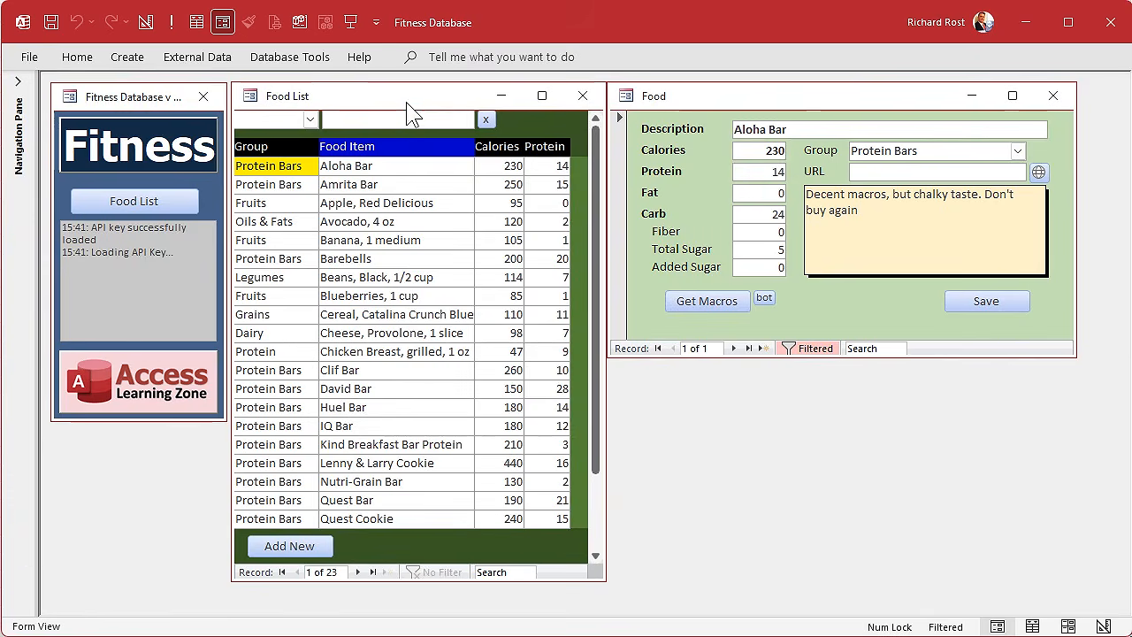
right_click(421, 104)
left_click(443, 233)
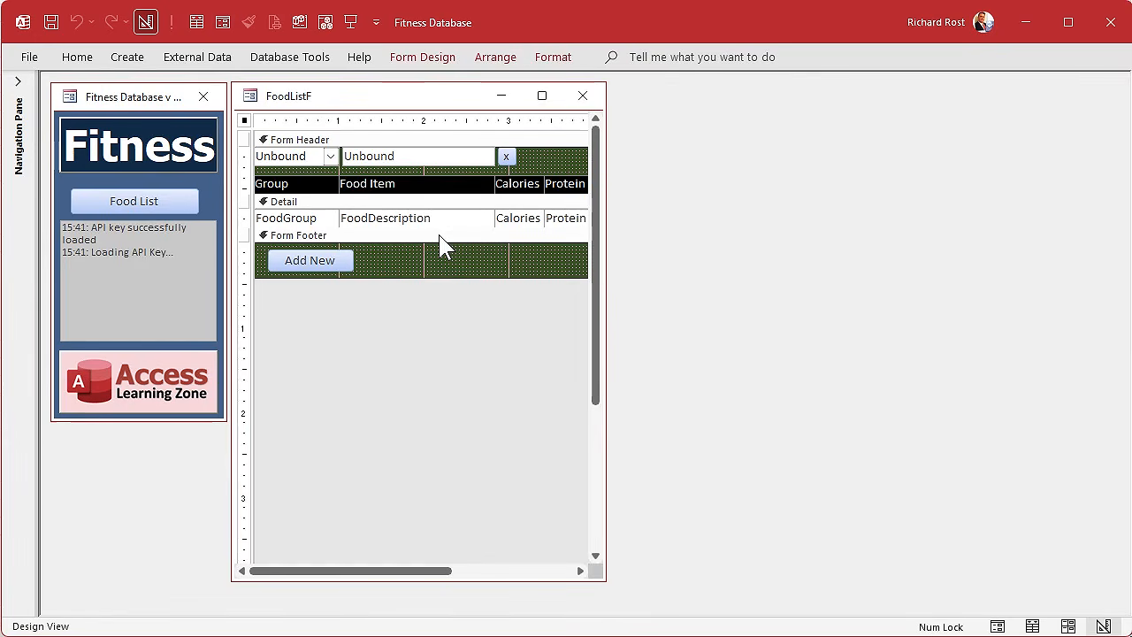
left_click(345, 260)
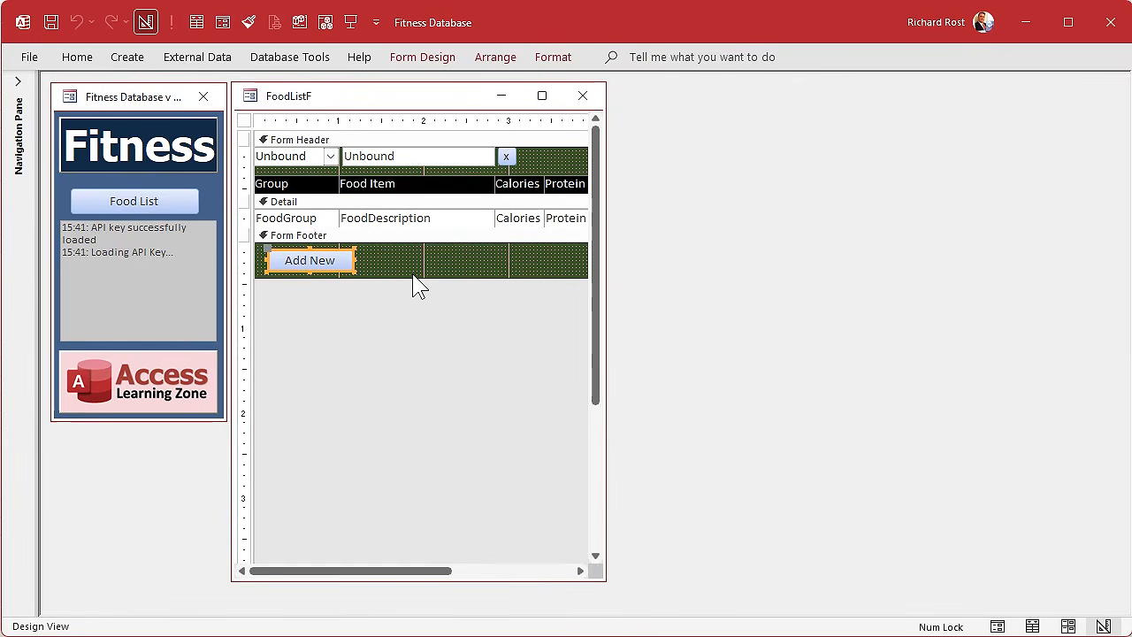
key("ctrl+c")
key("ctrl+v")
left_click_drag(324, 292, 509, 258)
type("Requery")
key("Return")
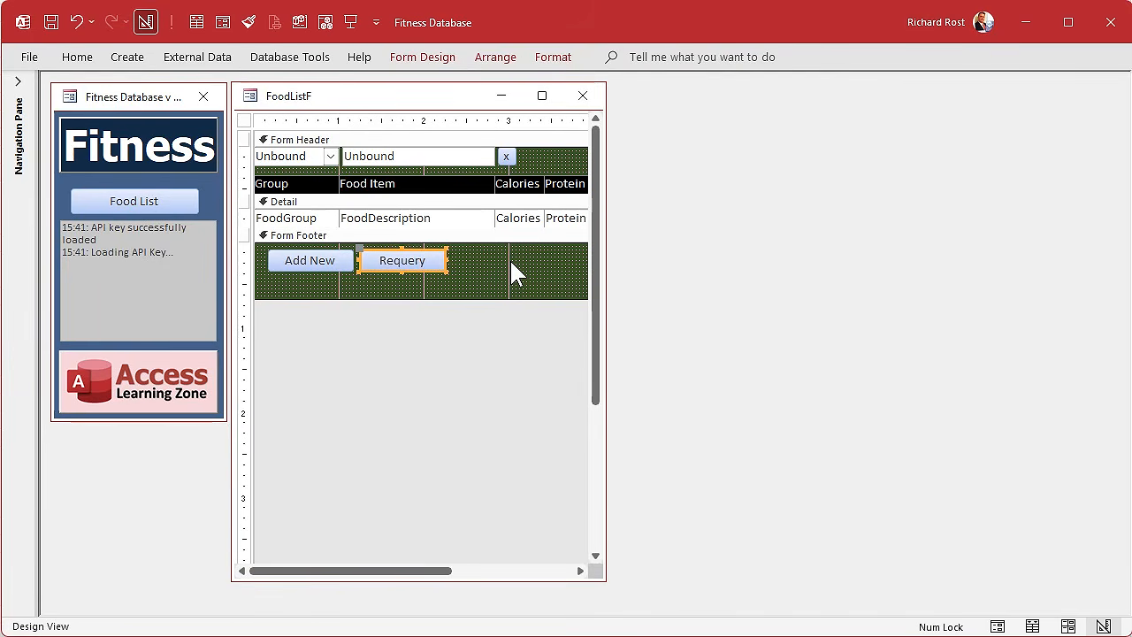
Step: Shrink the form footer to fit the buttons and shift Add New and Requery together slightly to the left
left_click(490, 287)
left_click_drag(492, 299, 489, 278)
left_click(480, 249)
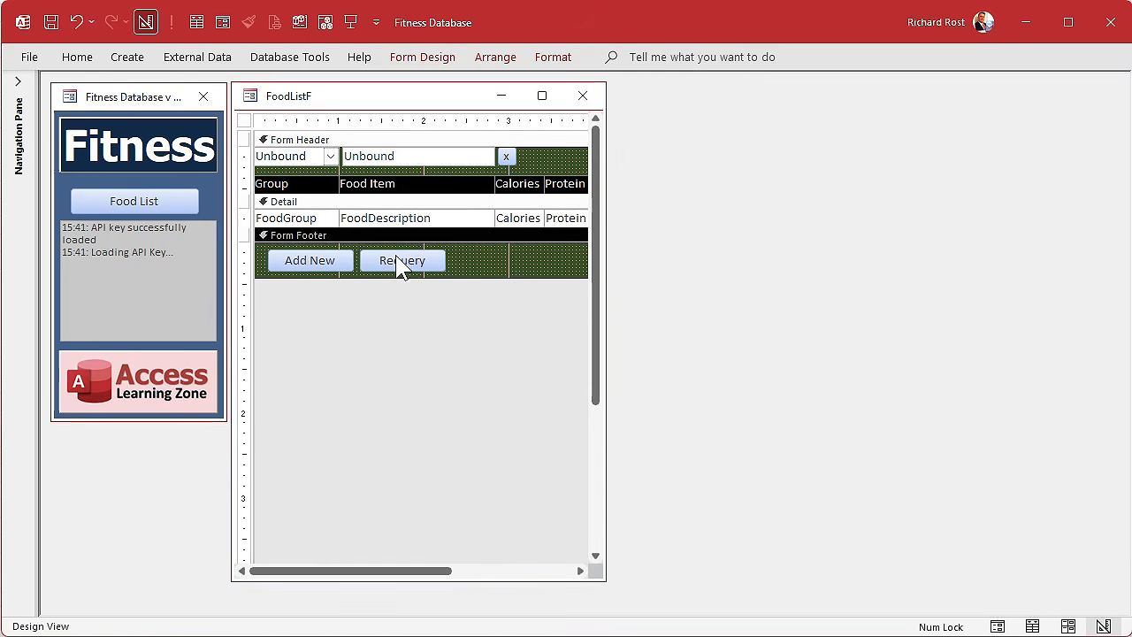
left_click_drag(470, 260, 303, 262)
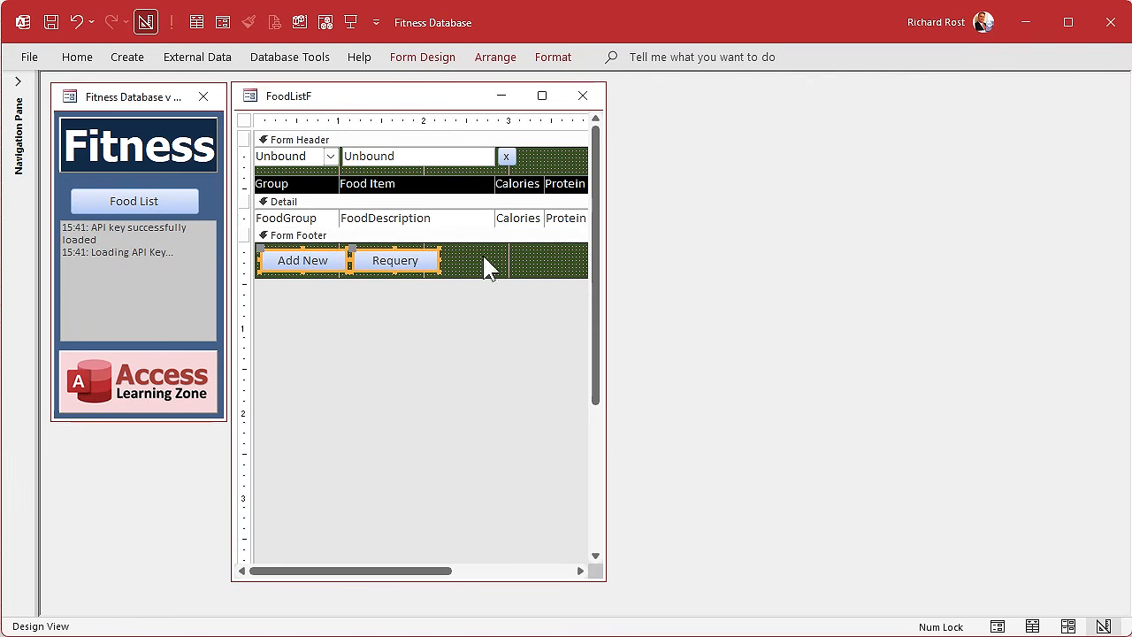
Step: Name the Requery button RequeryBtn in its properties
double_click(391, 266)
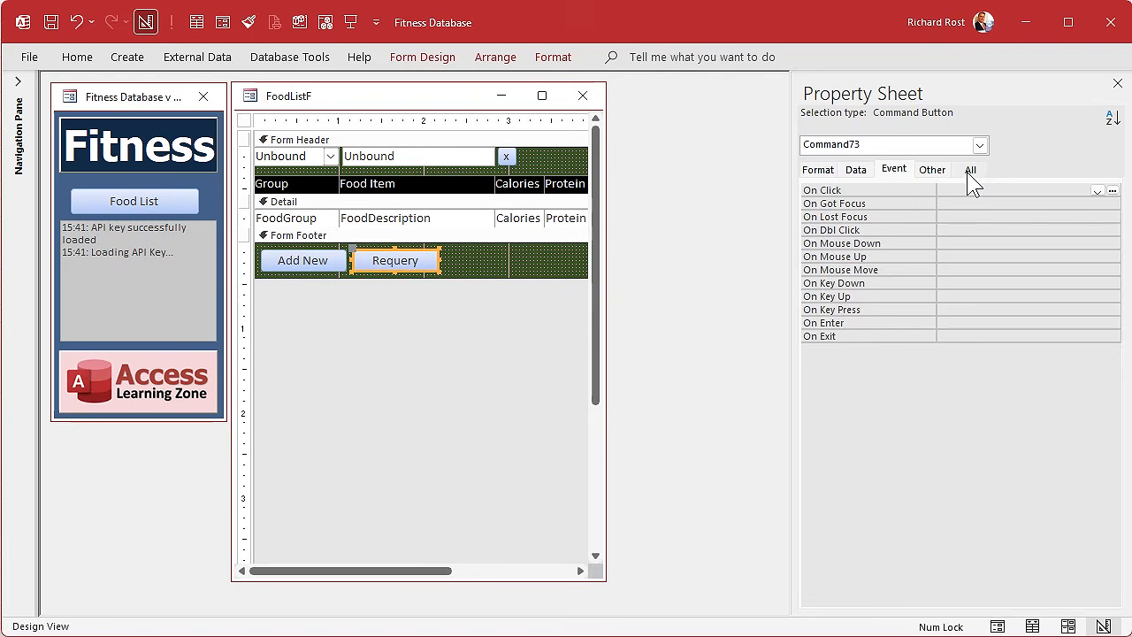
left_click(969, 171)
left_click(1023, 206)
left_click(903, 190)
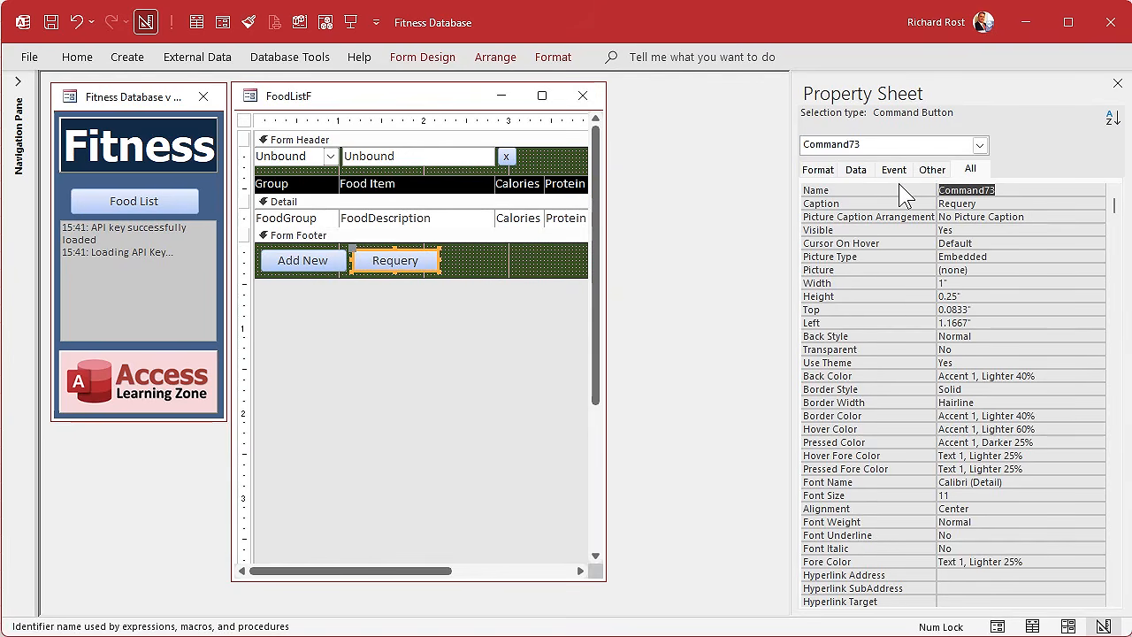
type("RequeryB")
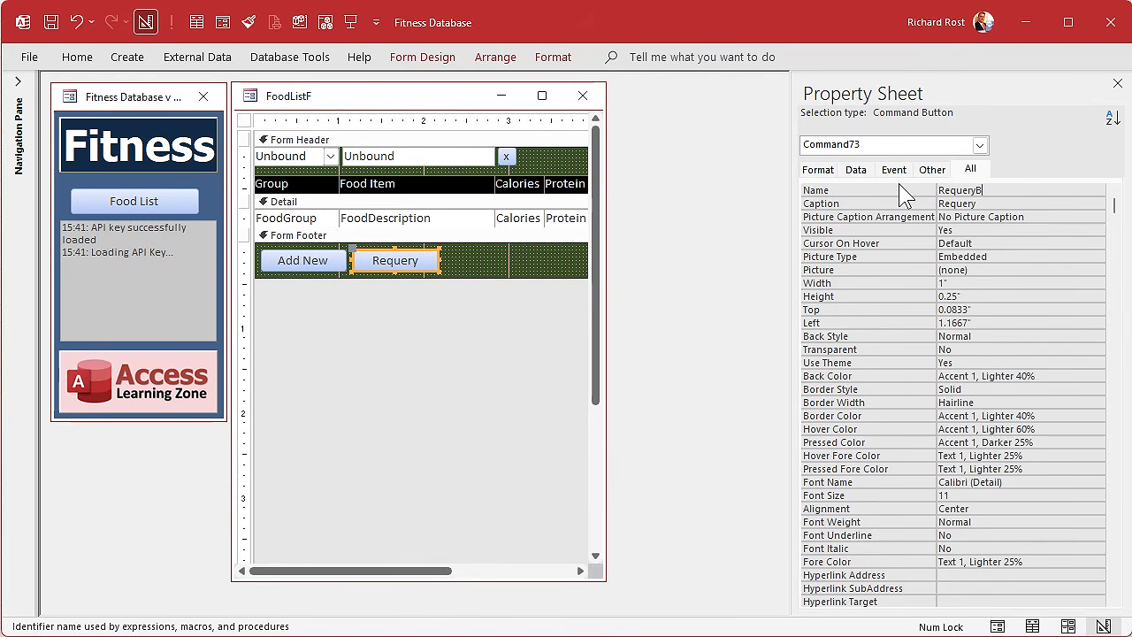
type("tn")
key("Return")
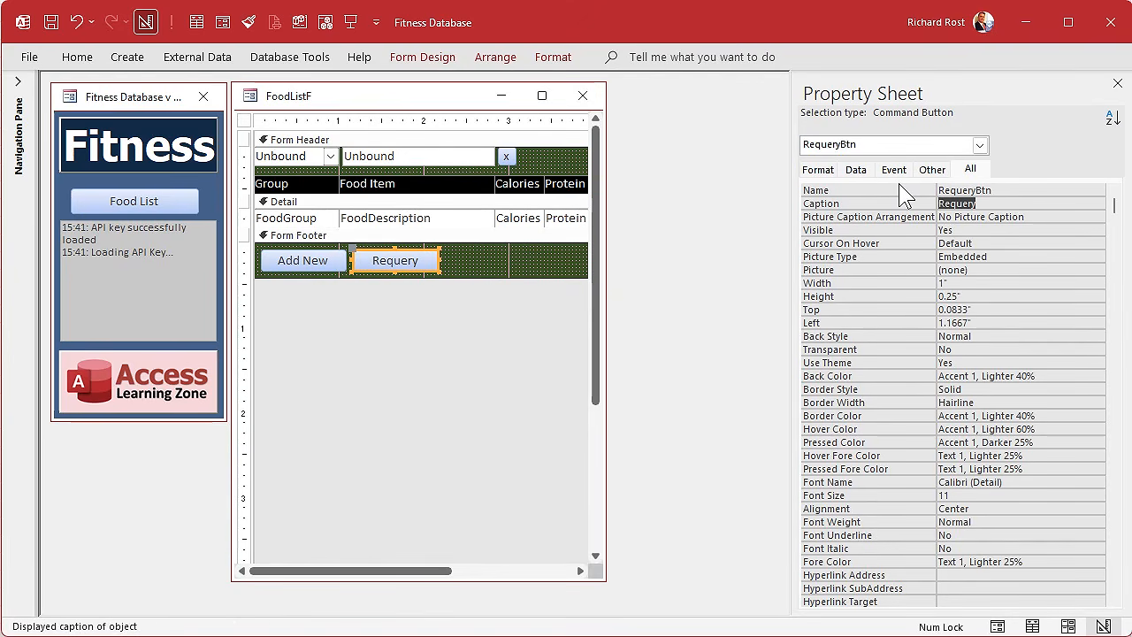
Step: Add Me.Requery to the Requery button's click event procedure, and close the code editor and the form
right_click(401, 254)
left_click(439, 267)
key("Return")
key("Tab")
type("Me.Requery")
key("Return")
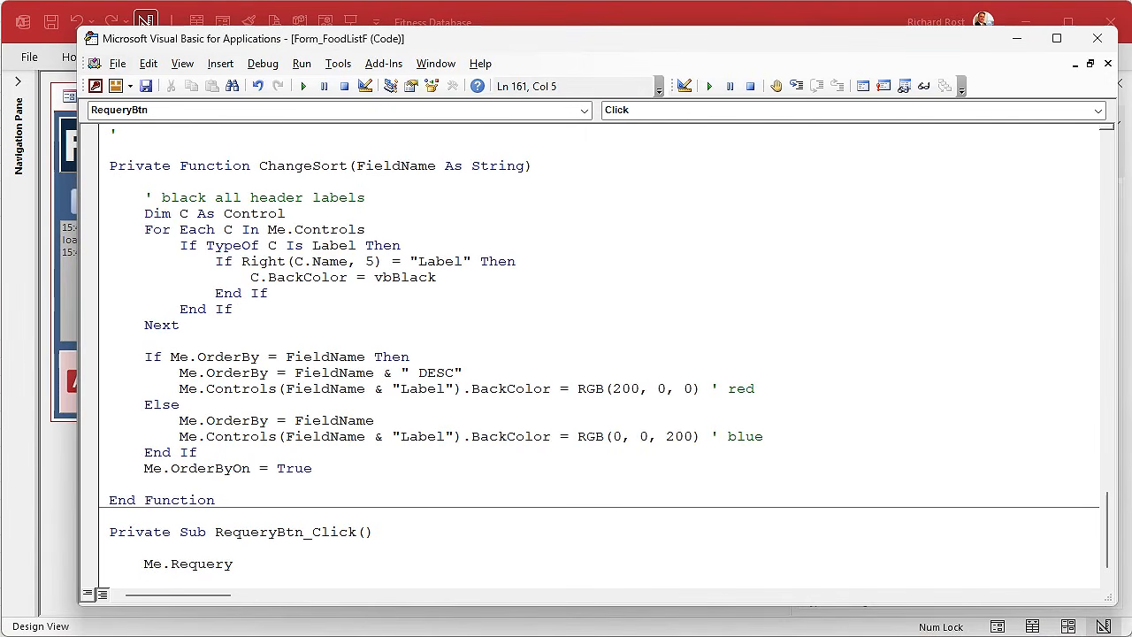
left_click(1098, 38)
left_click(594, 95)
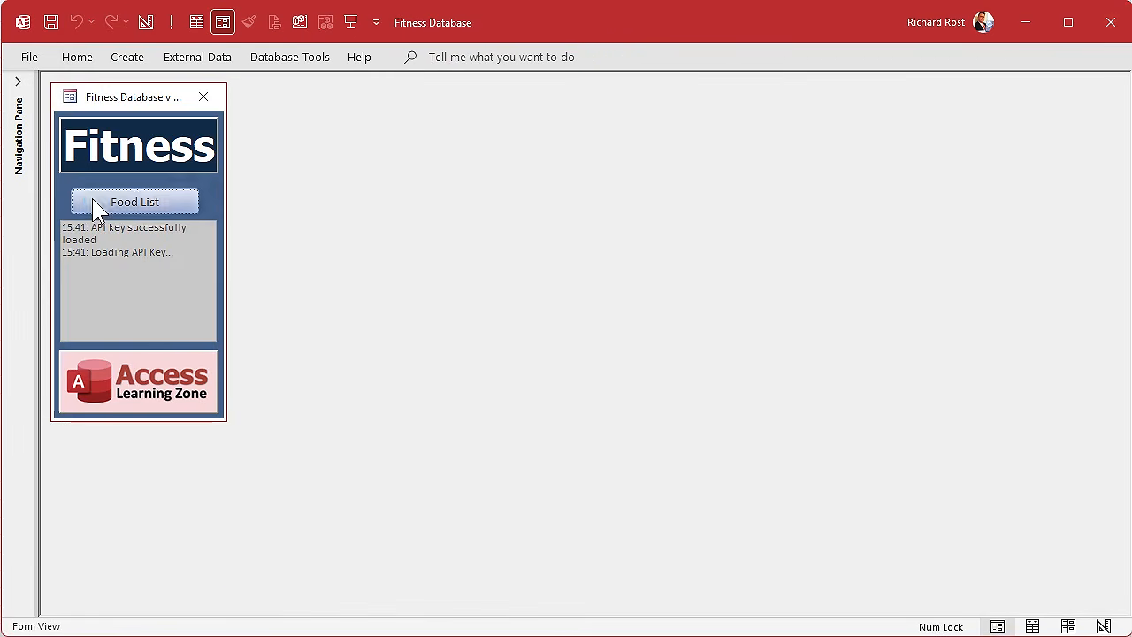
Step: Reopen the Food List from the main menu, test the Requery button and view the Barebells record
left_click(93, 206)
left_click(375, 546)
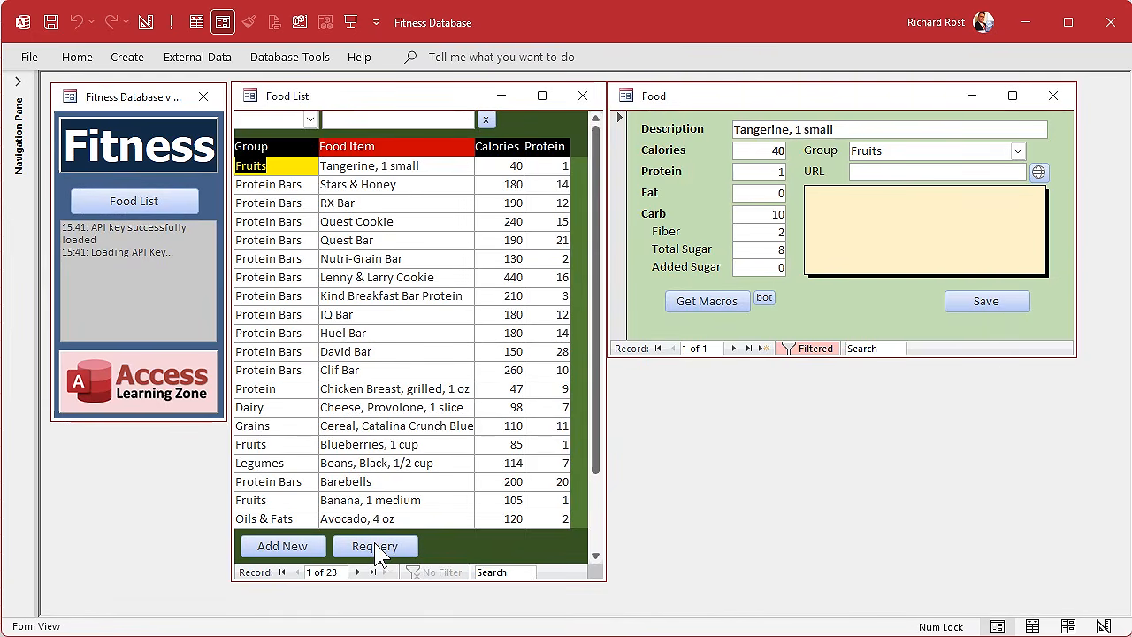
left_click(372, 481)
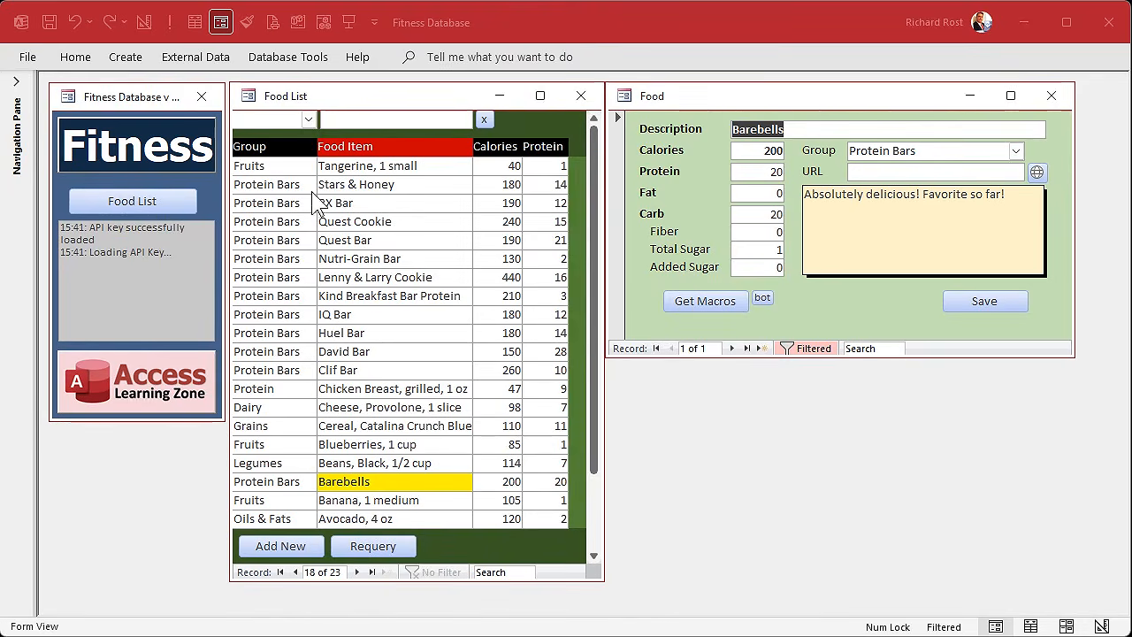
Step: Open FoodWithGroupQ in design view and add the calculated field ProteinPercent: Protein/Calories in a widened column
left_click(20, 93)
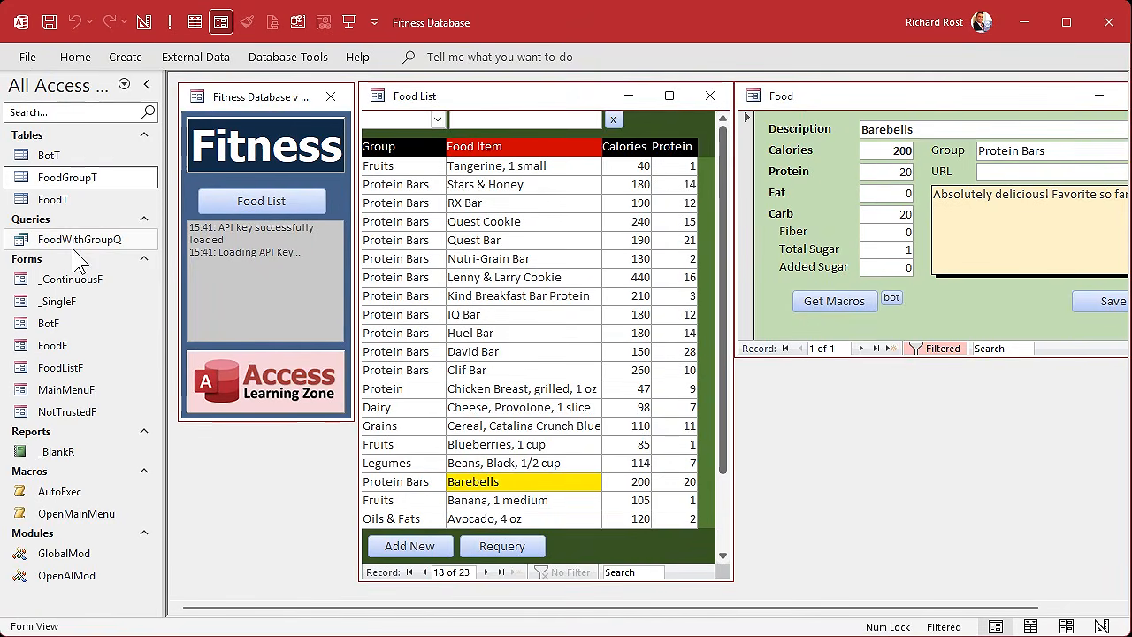
right_click(74, 240)
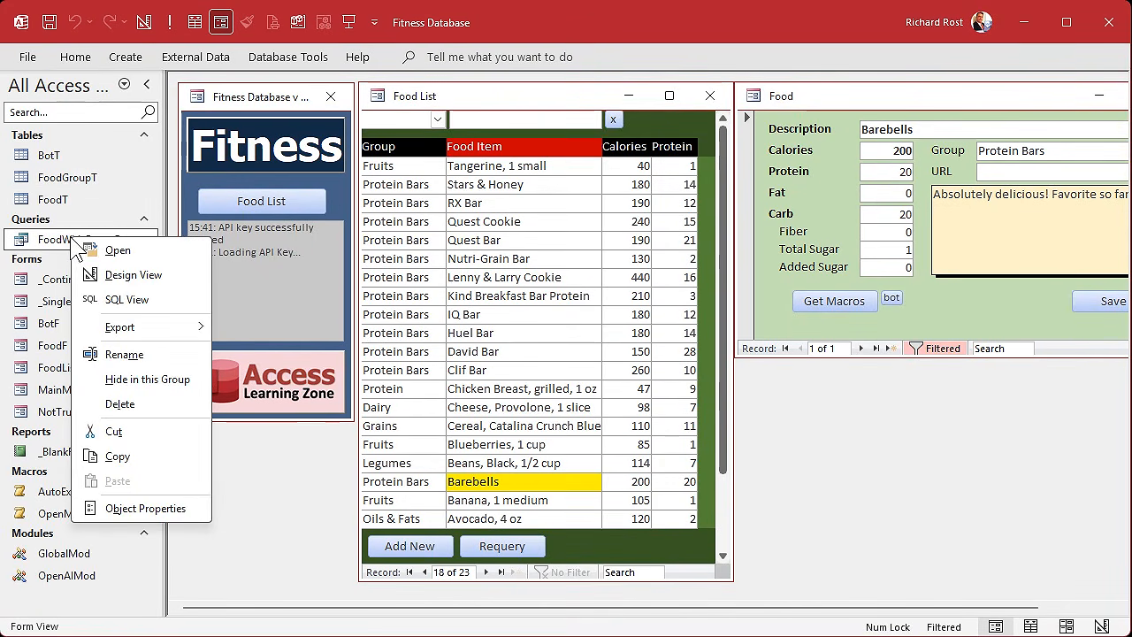
left_click(134, 278)
left_click(1115, 84)
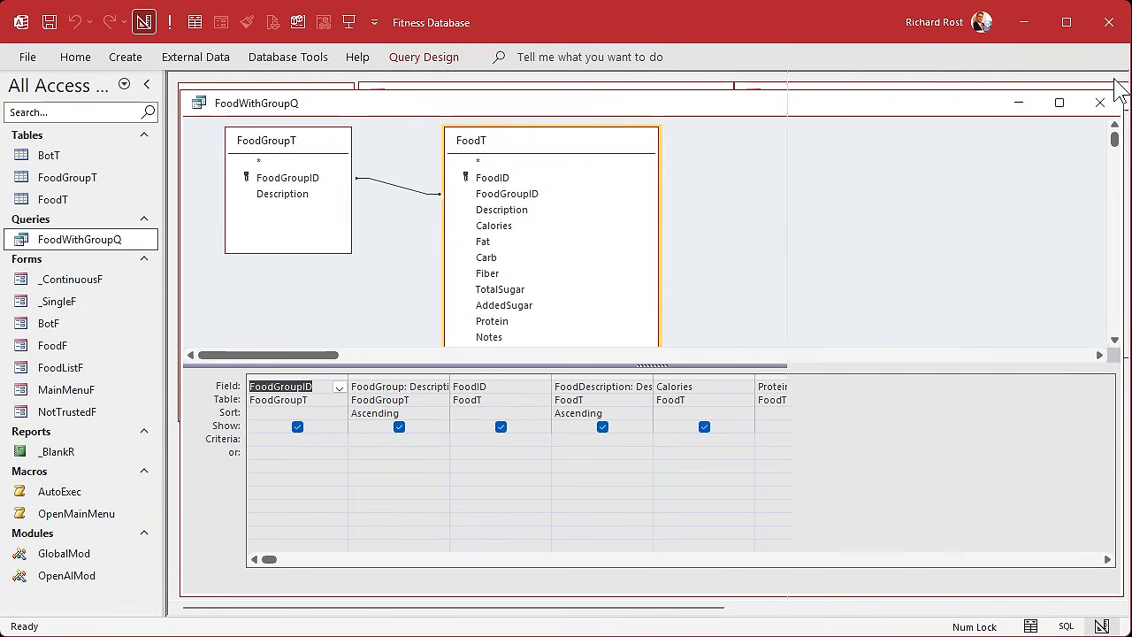
left_click(907, 386)
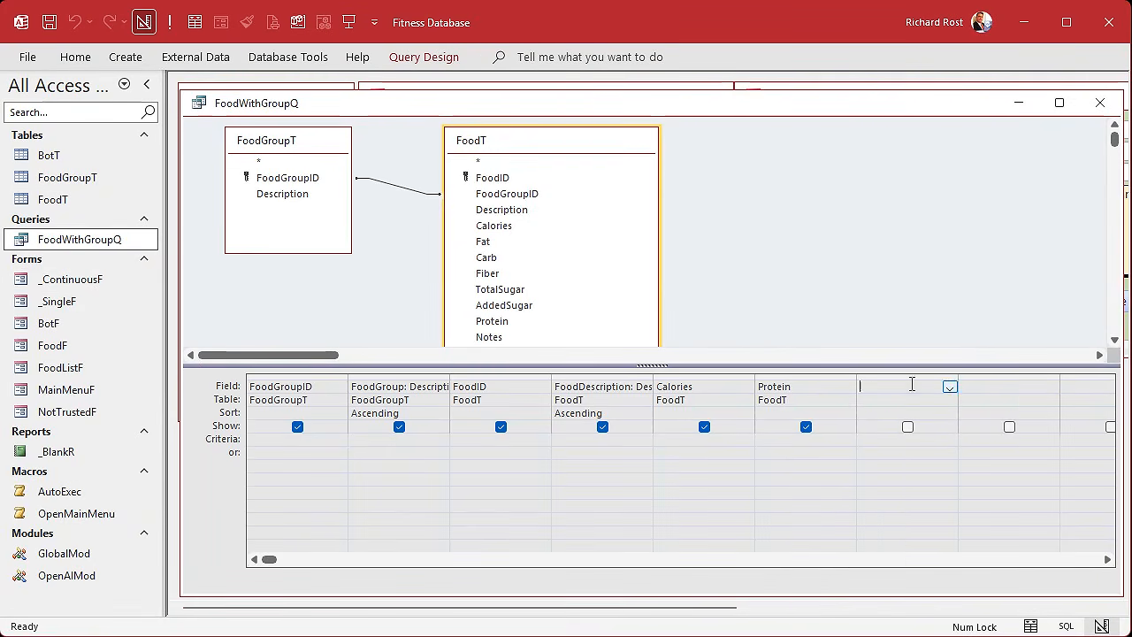
left_click_drag(959, 375, 1052, 379)
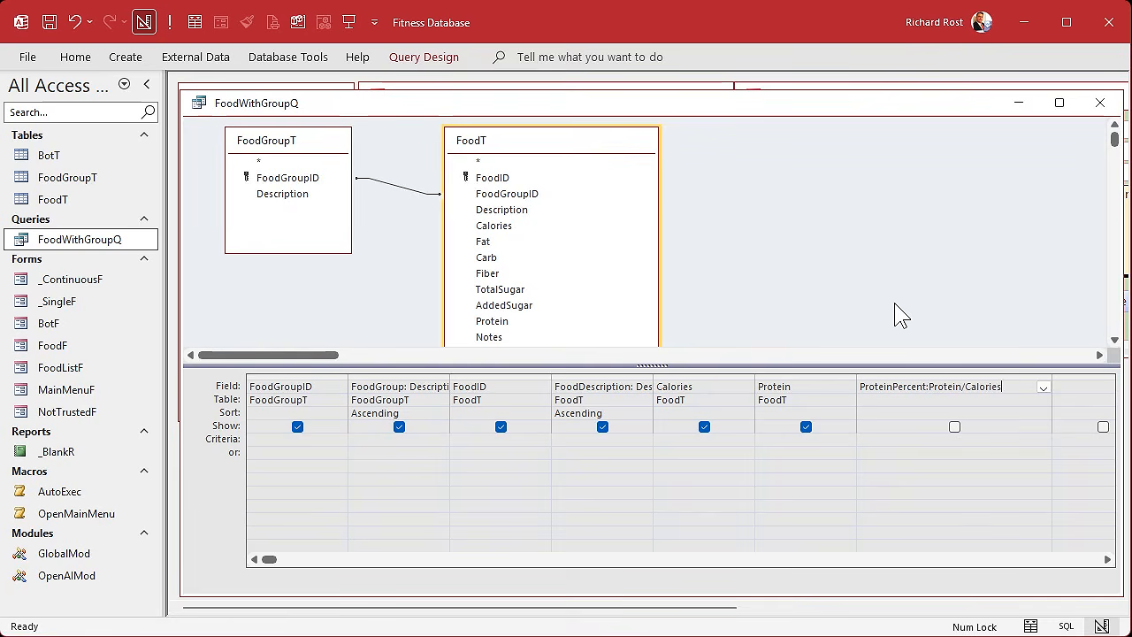
key("Tab")
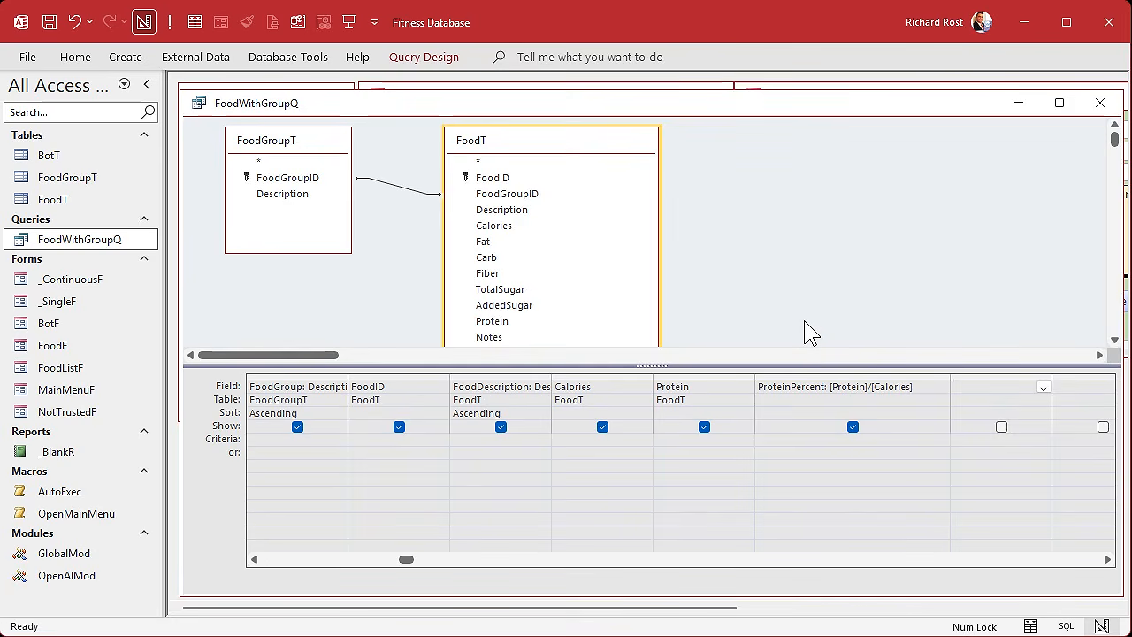
Step: Change the ProteinPercent expression to IIF(Calories=0,0,[Protein]/[Calories]) and run the query to check that column
left_click(844, 384)
key("shift+F2")
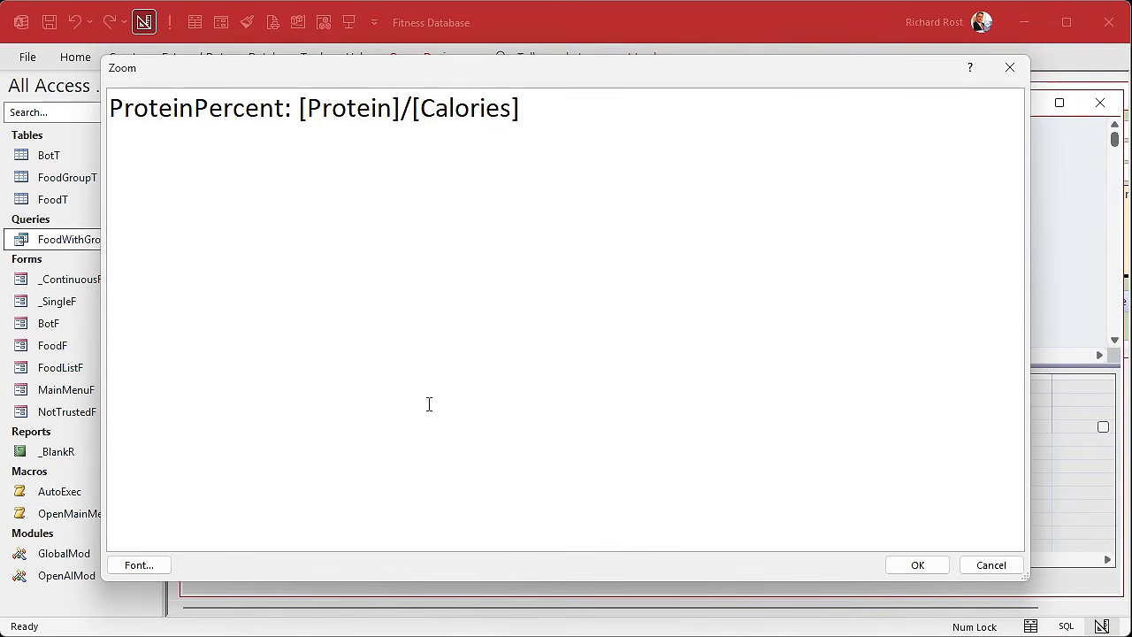
type("IIF(Calo")
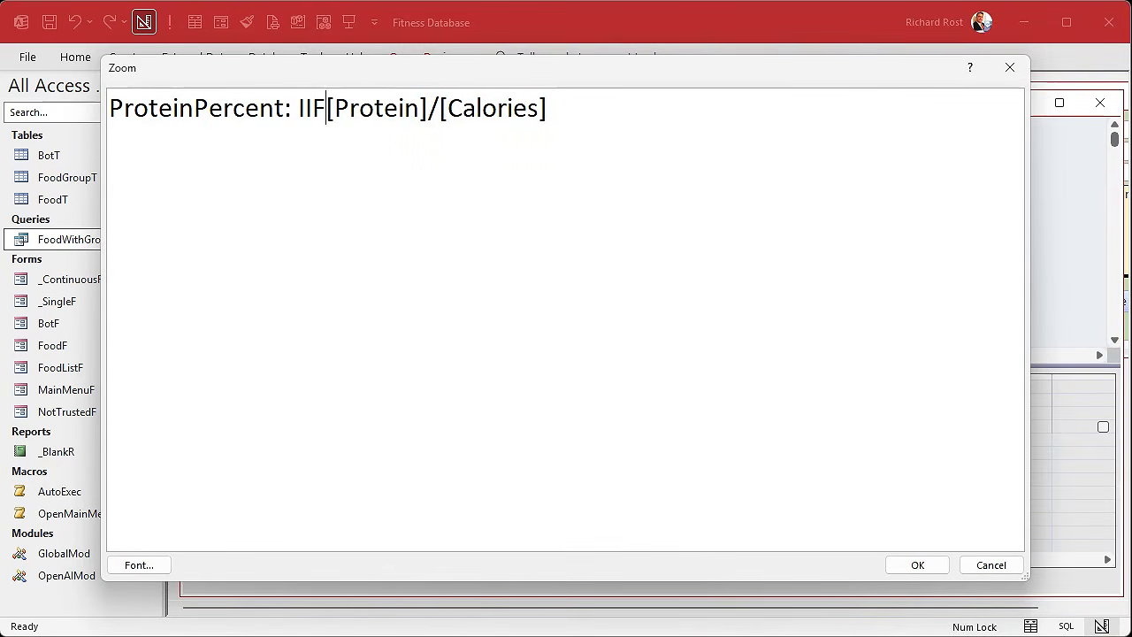
type("ries=0,")
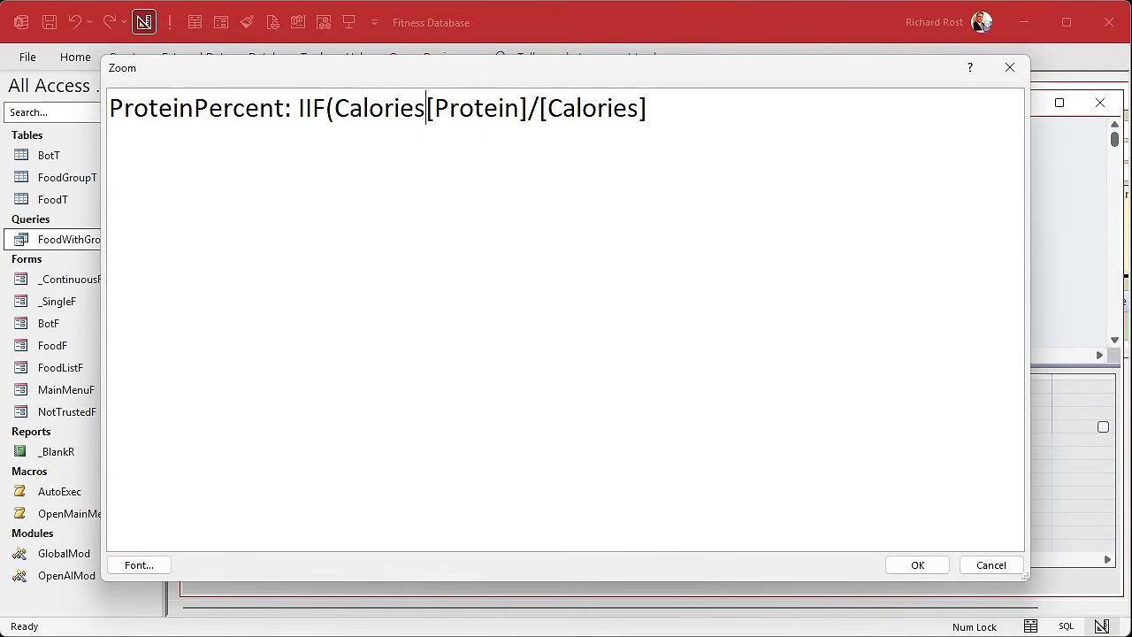
type("0")
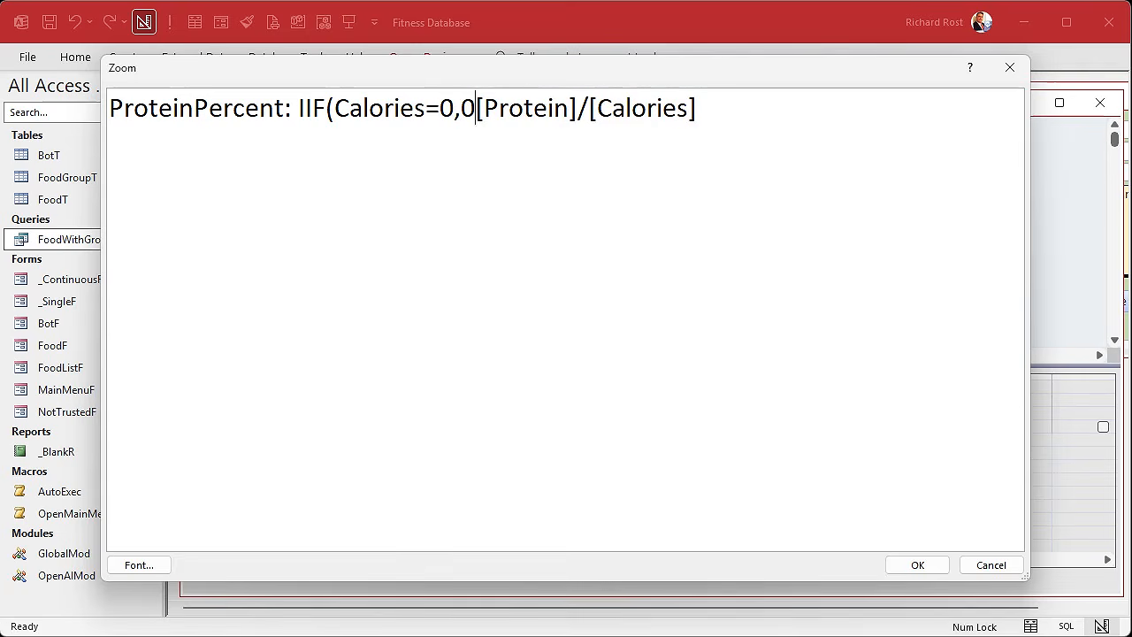
type(",")
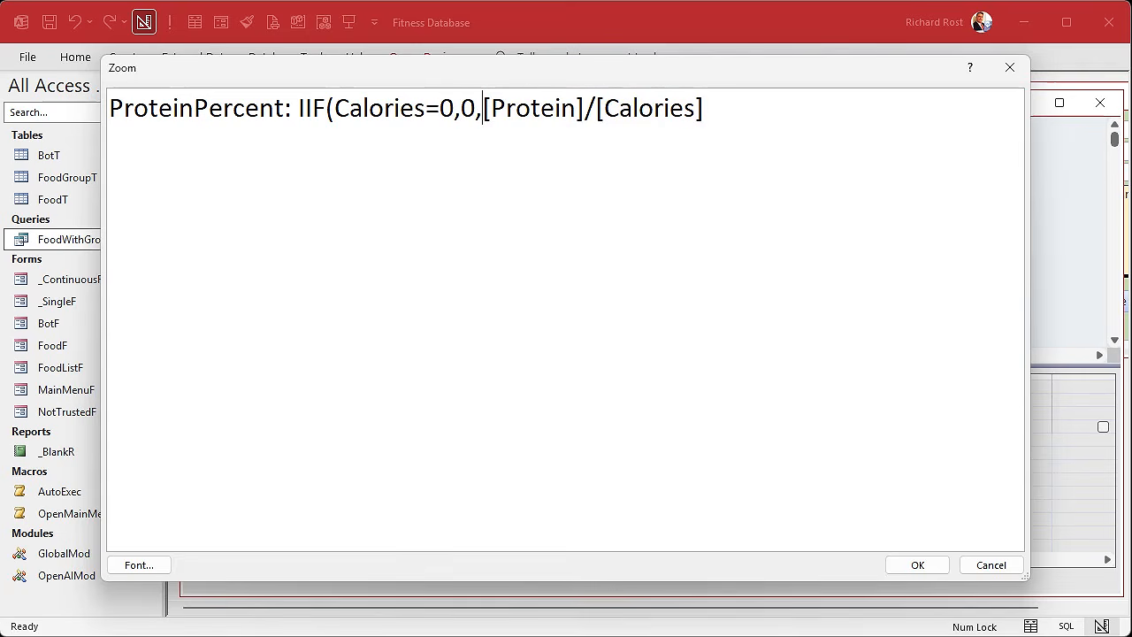
type(")")
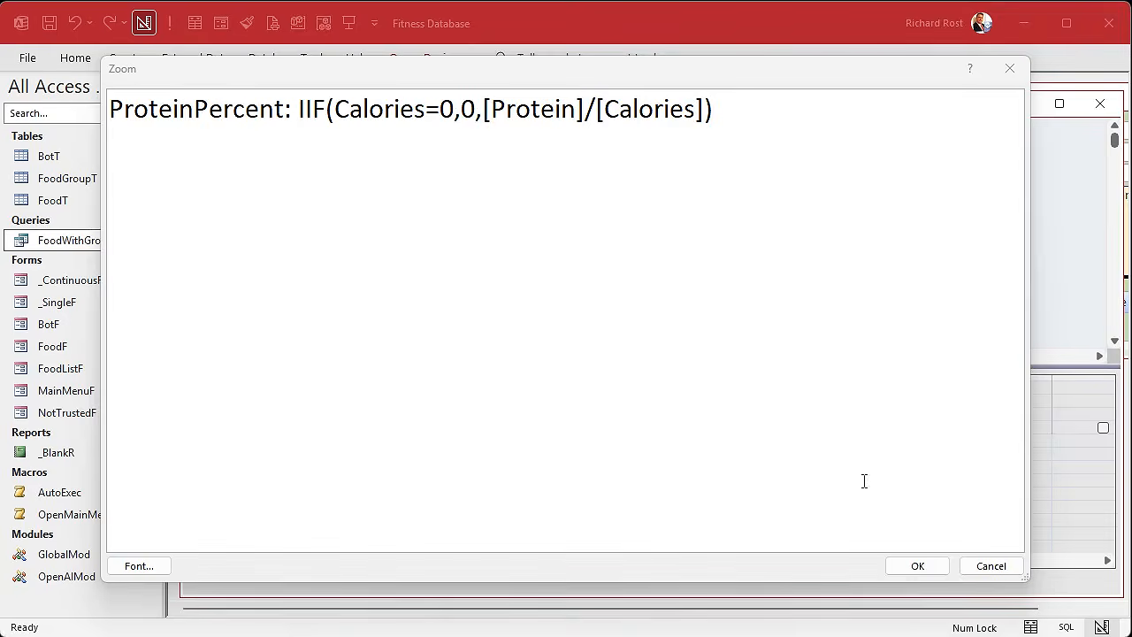
left_click(915, 567)
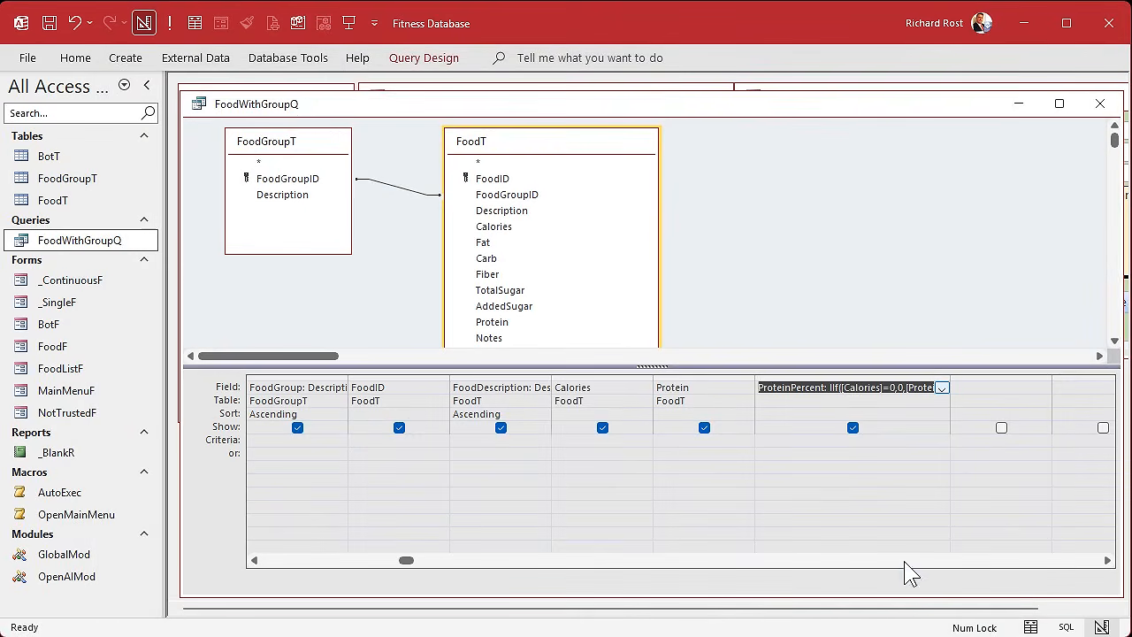
left_click(169, 23)
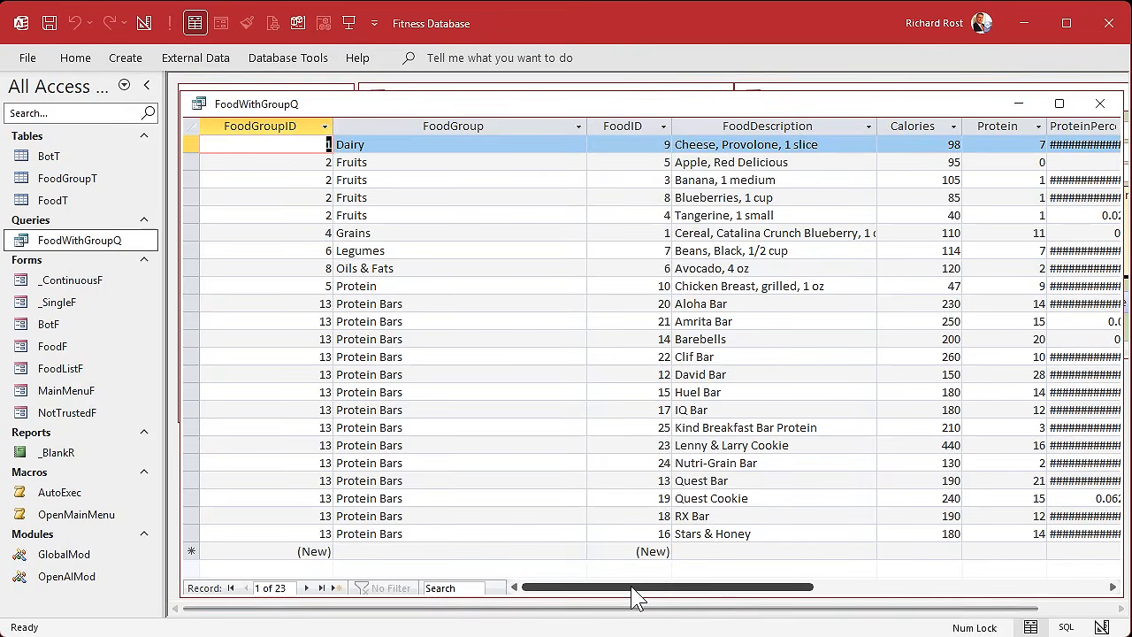
left_click_drag(637, 586, 784, 587)
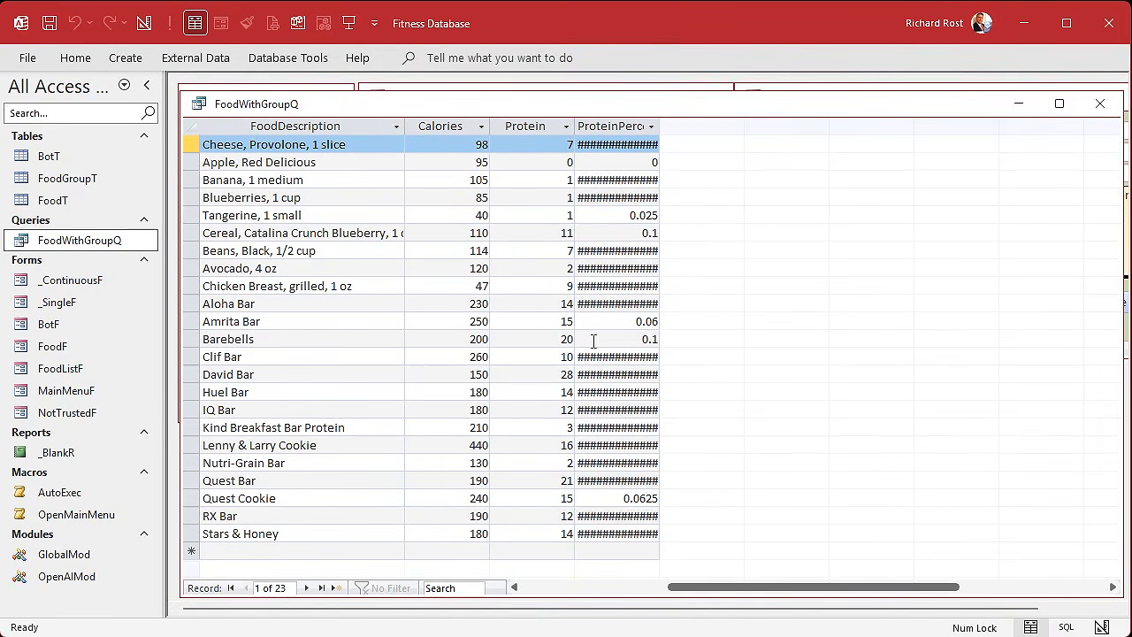
Step: Return the query to design view and set the ProteinPercent field's format to Percent with 0 decimal places
right_click(544, 102)
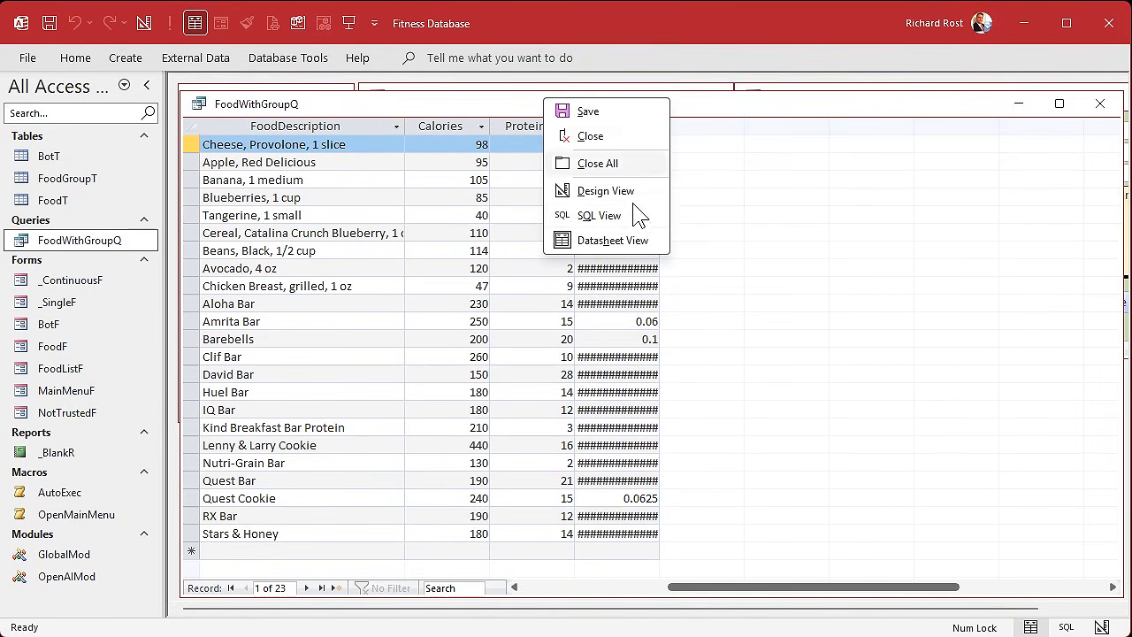
left_click(612, 192)
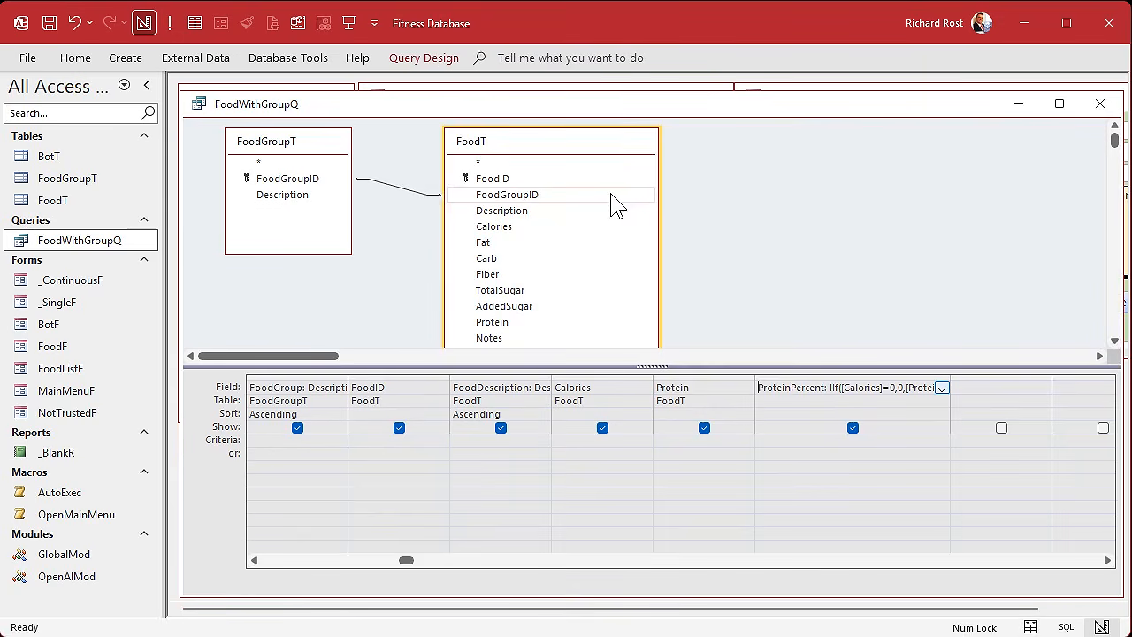
right_click(786, 392)
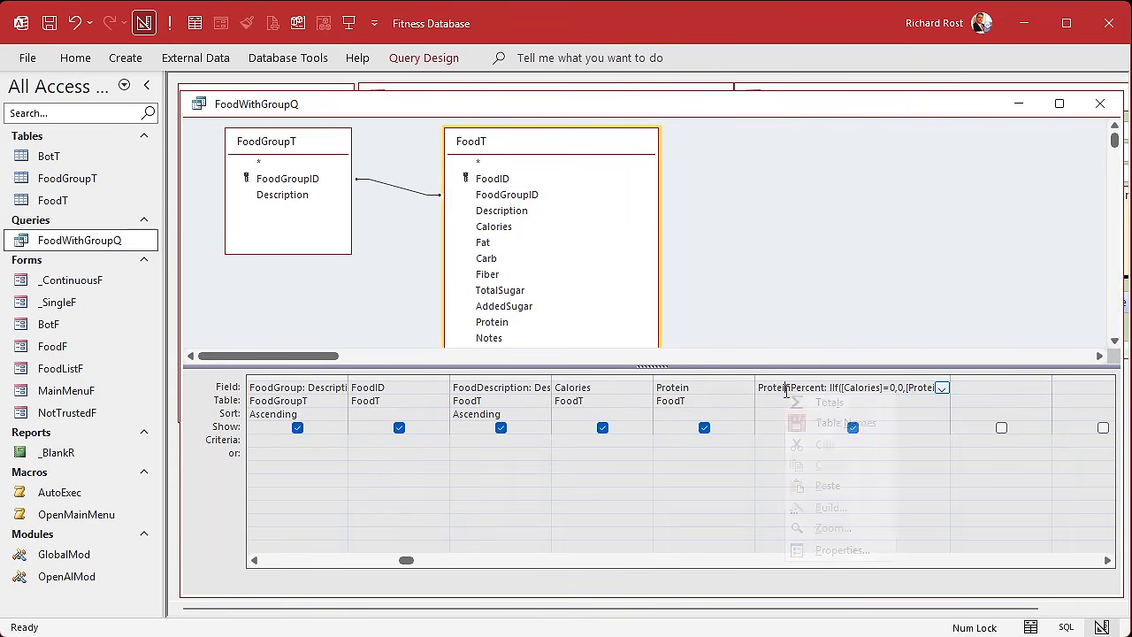
left_click(842, 550)
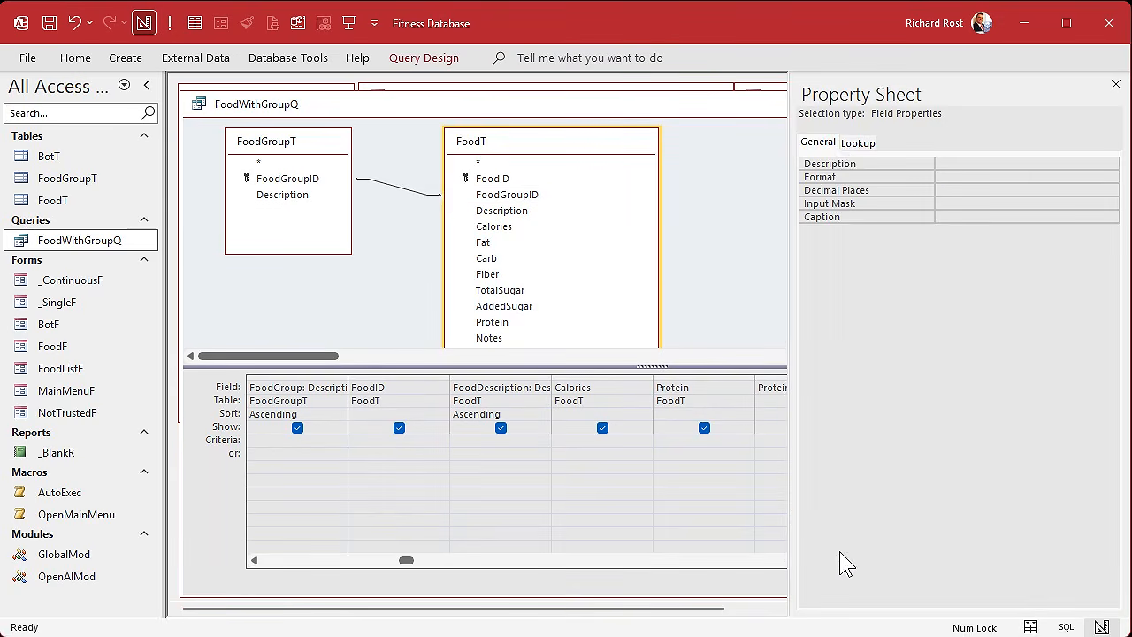
left_click(972, 177)
type("percent")
key("Tab")
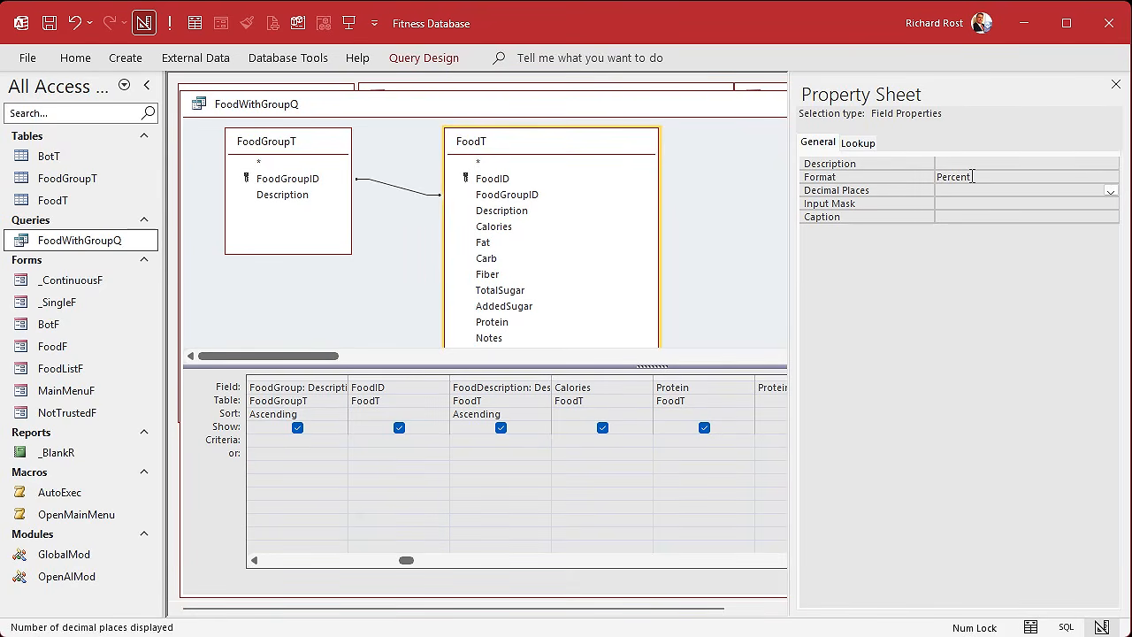
type("0")
key("Tab")
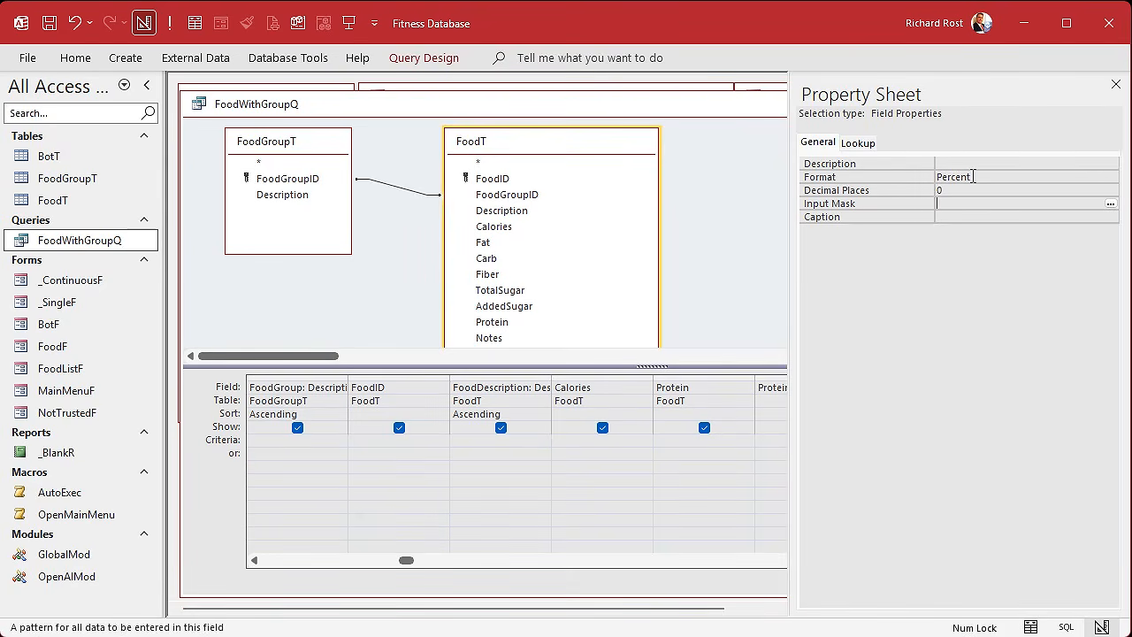
left_click(1116, 84)
Step: Run the query, review the ProteinPercent values including the chicken breast record, and close the query
left_click(170, 25)
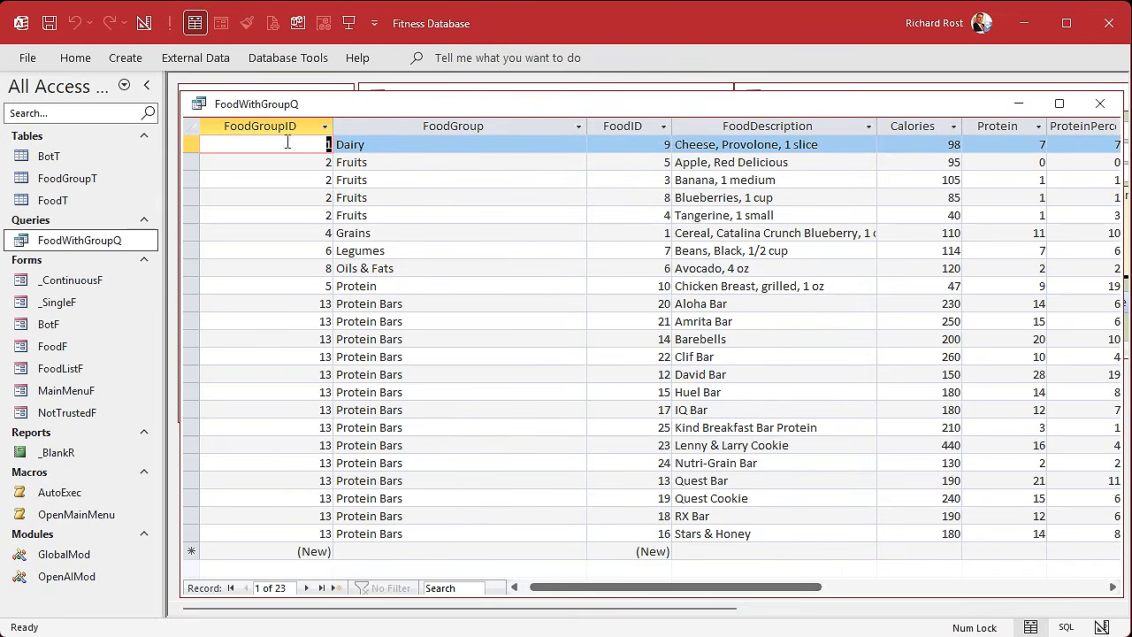
left_click_drag(719, 588, 884, 588)
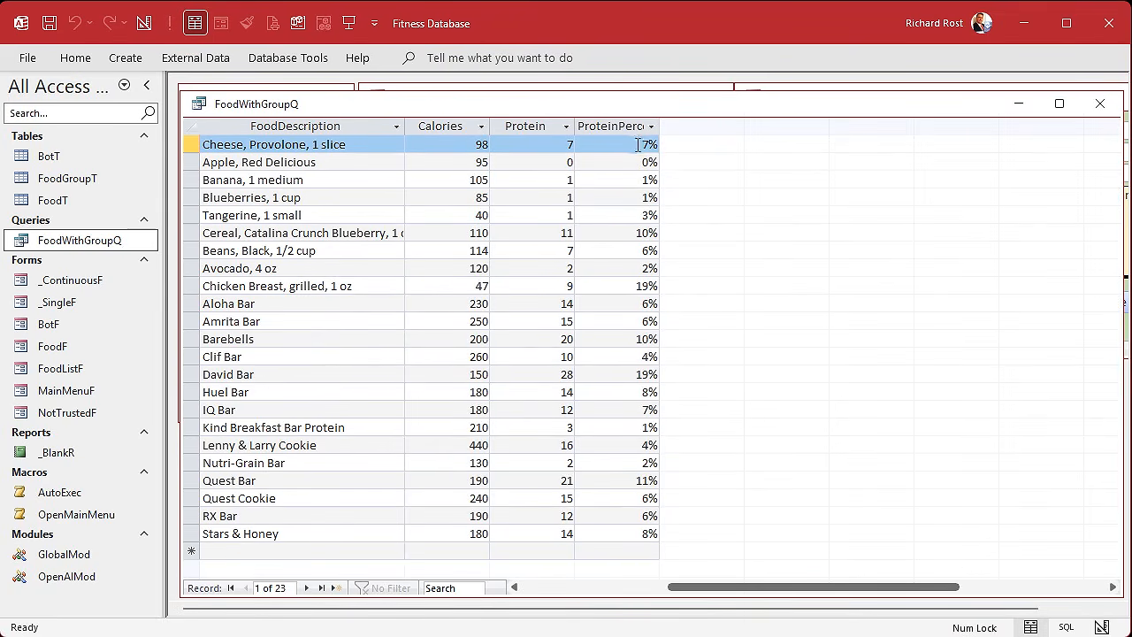
left_click(626, 284)
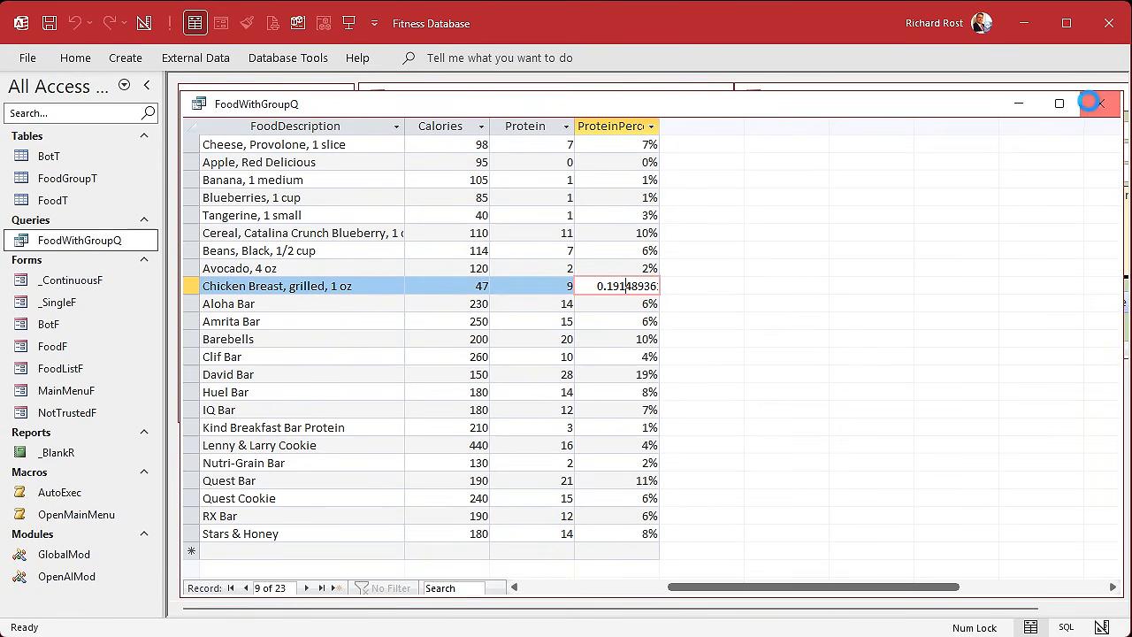
left_click(1100, 105)
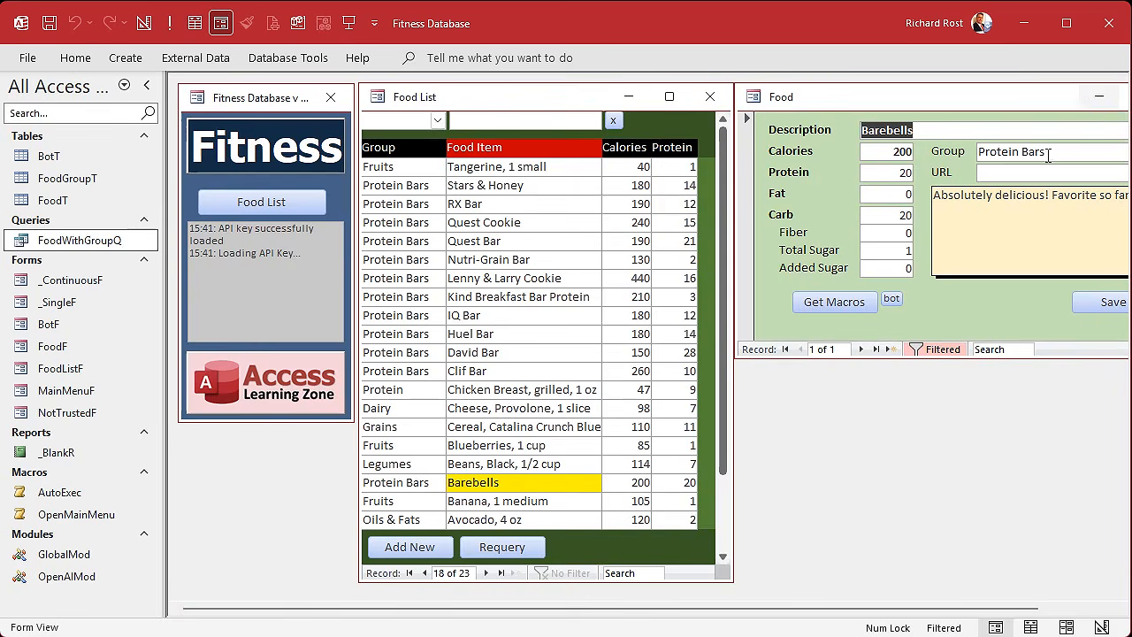
Step: Close the Food form, and widen the Food List form to about 4.6 inches in design view, enlarging its window as well
left_click(146, 85)
left_click(1040, 97)
right_click(422, 103)
left_click(469, 233)
left_click_drag(605, 204, 873, 217)
left_click_drag(605, 159, 641, 160)
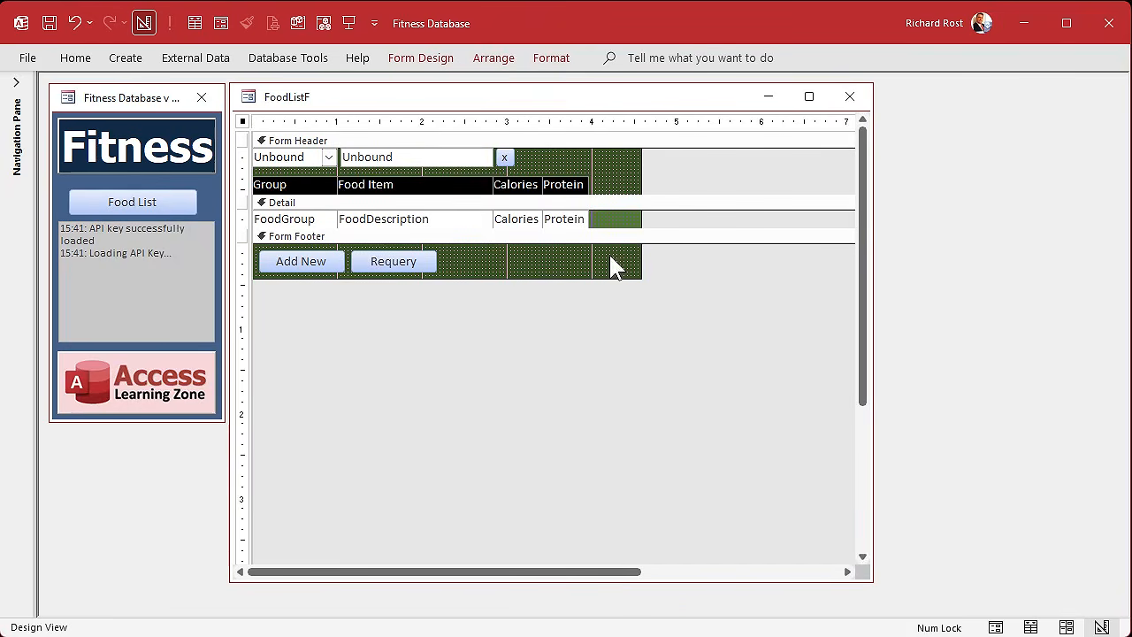
Step: Duplicate the Protein text box in the Detail section and place the copy directly beside the original on its right
left_click(580, 221)
key("ctrl+c")
key("ctrl+v")
left_click_drag(572, 251, 613, 219)
Step: Set the duplicated text box's control source to ProteinPercent and name it ProteinPercent
double_click(622, 223)
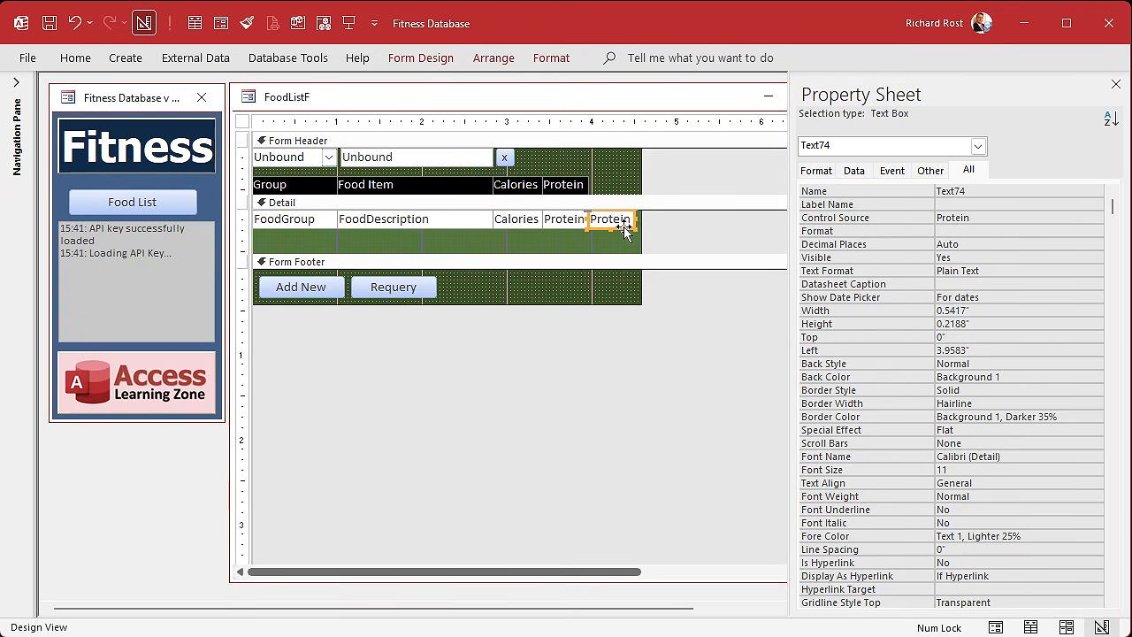
left_click(992, 218)
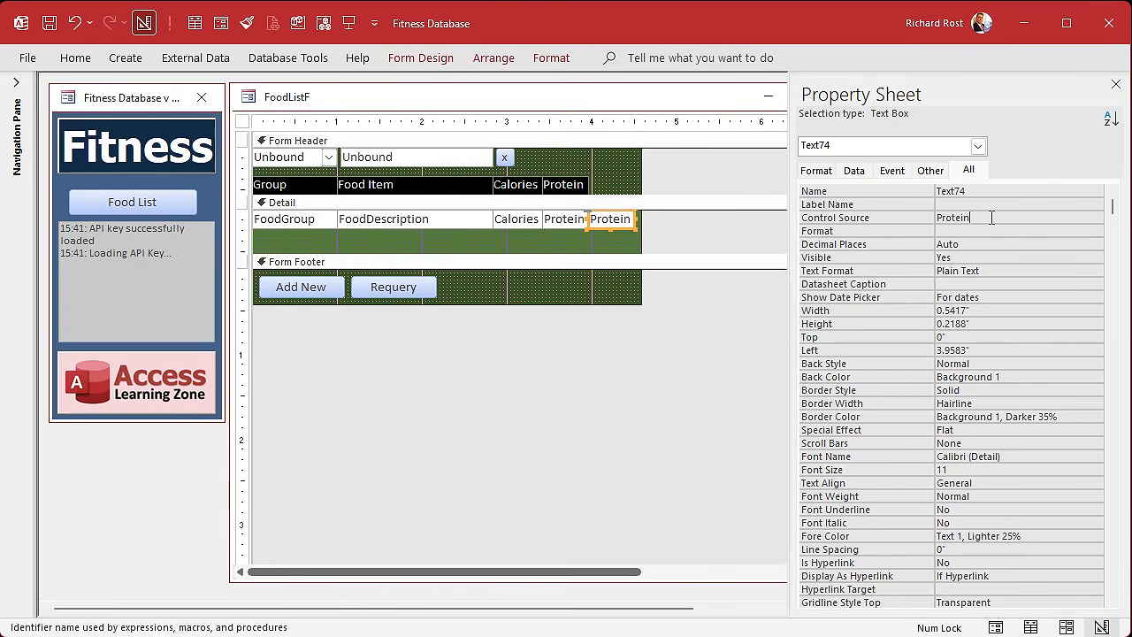
left_click(1081, 218)
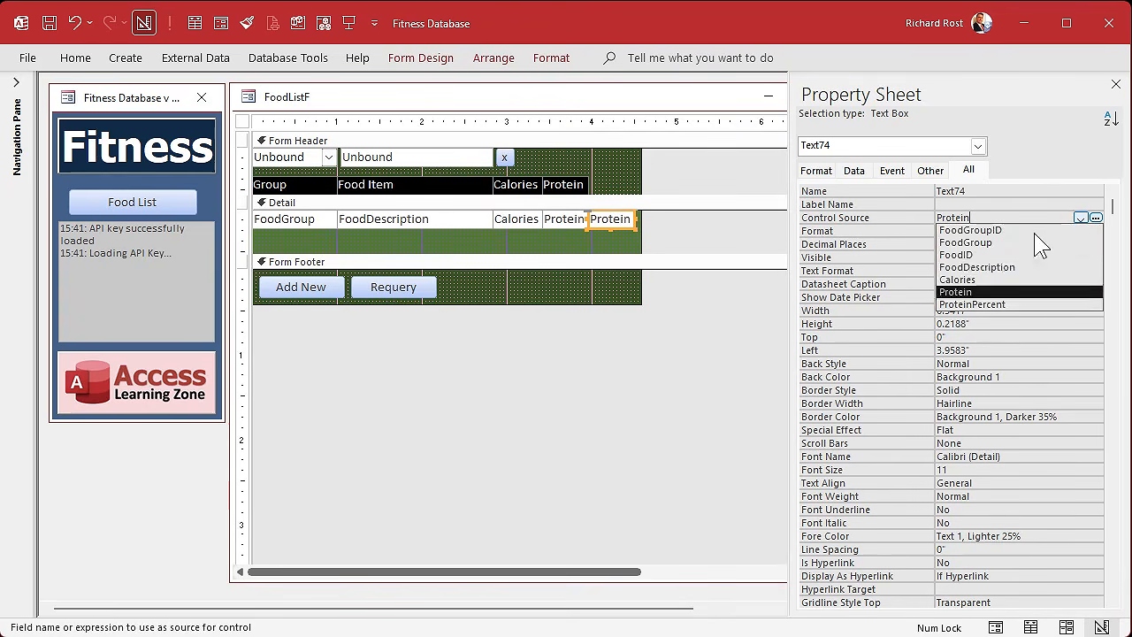
left_click(1020, 304)
double_click(979, 191)
key("ctrl+v")
Step: Format the ProteinPercent text box as Percent with 0 decimal places
left_click(816, 172)
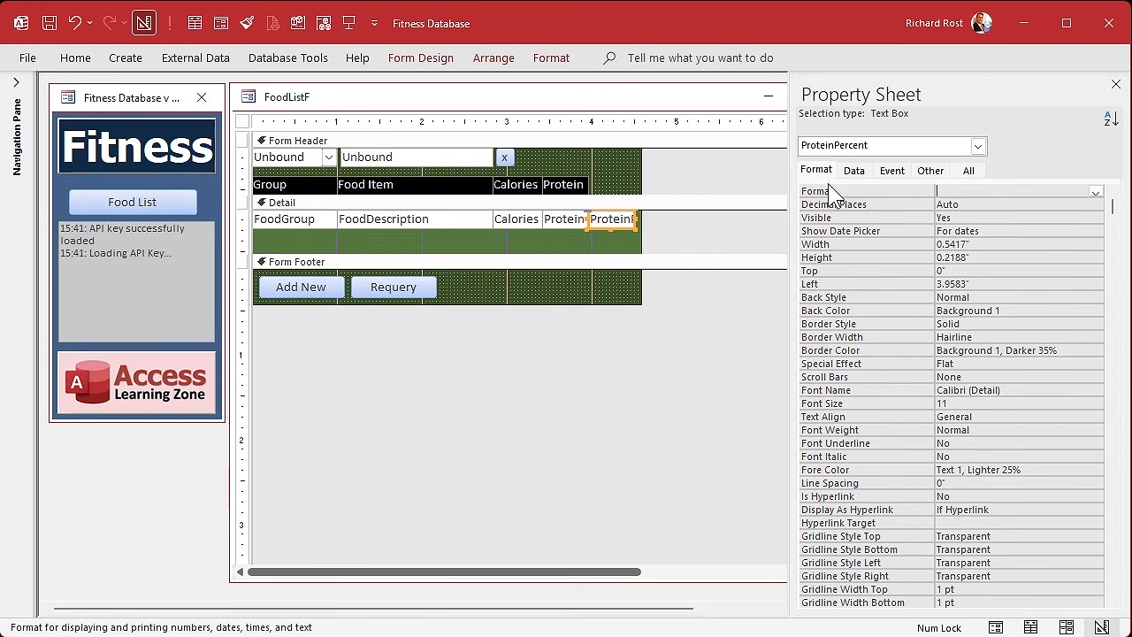
left_click(962, 193)
type("pe")
key("Tab")
type("0")
key("Tab")
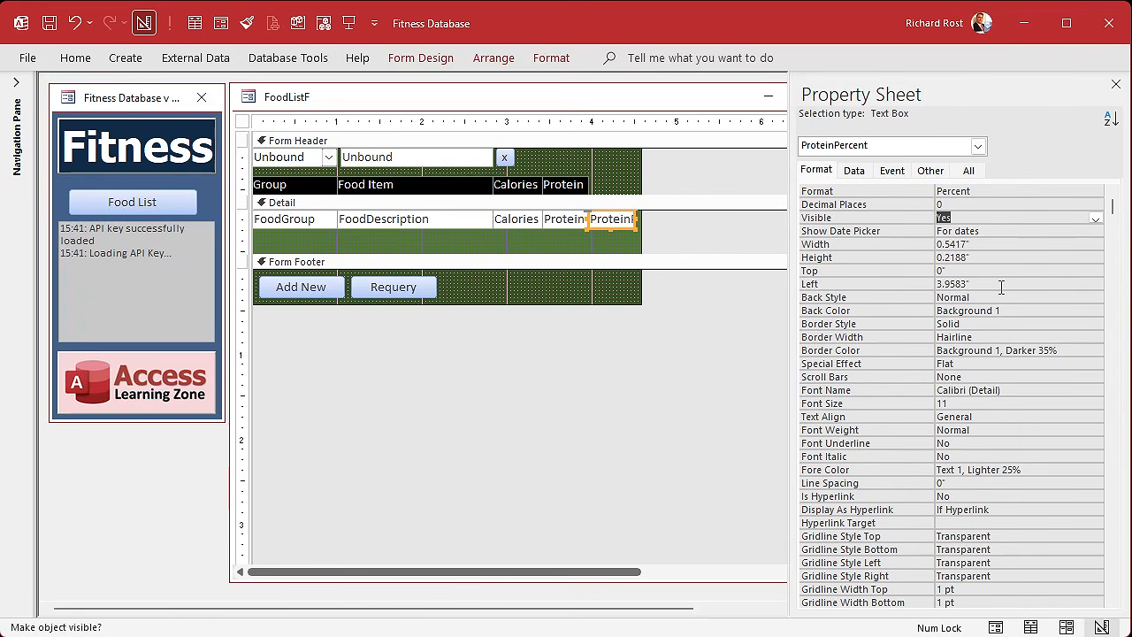
Step: Check the ProteinPercent text box's On Click event and shrink the Detail section back to the height of its text boxes
left_click(891, 170)
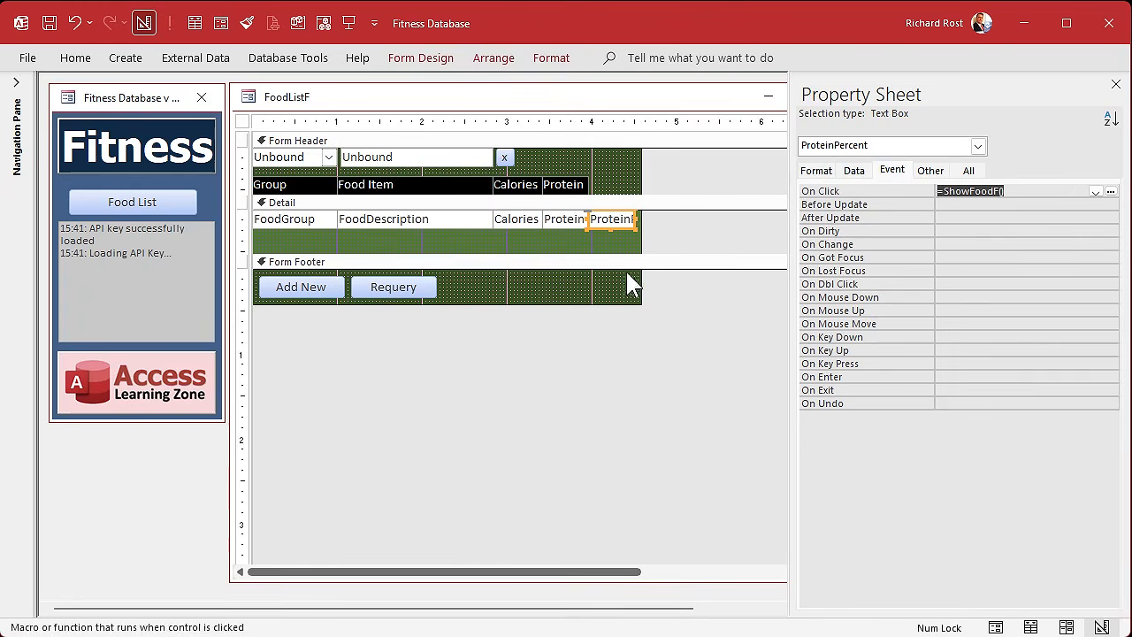
left_click(573, 238)
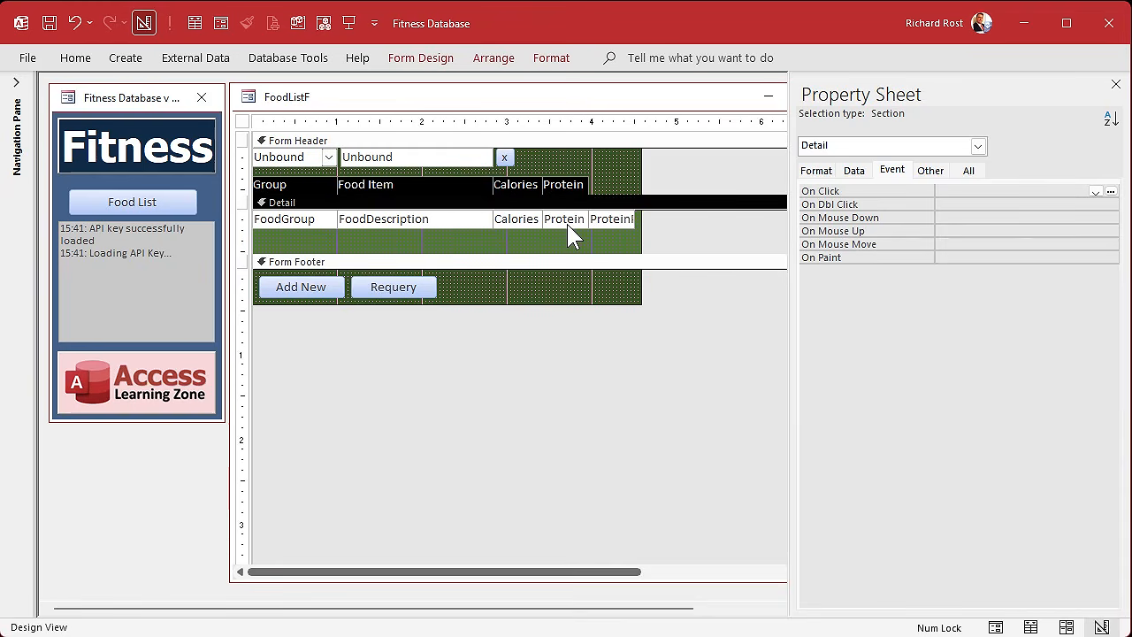
left_click_drag(514, 254, 524, 223)
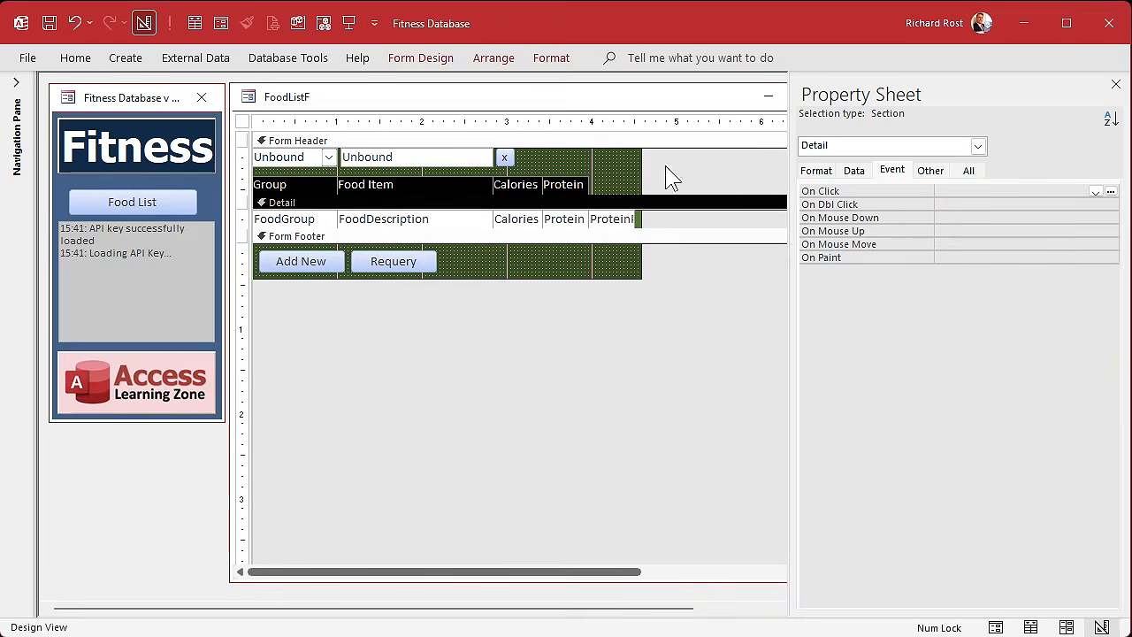
Step: Duplicate the Protein label in the Form Header and place the copy directly beside the original on its right
left_click(574, 185)
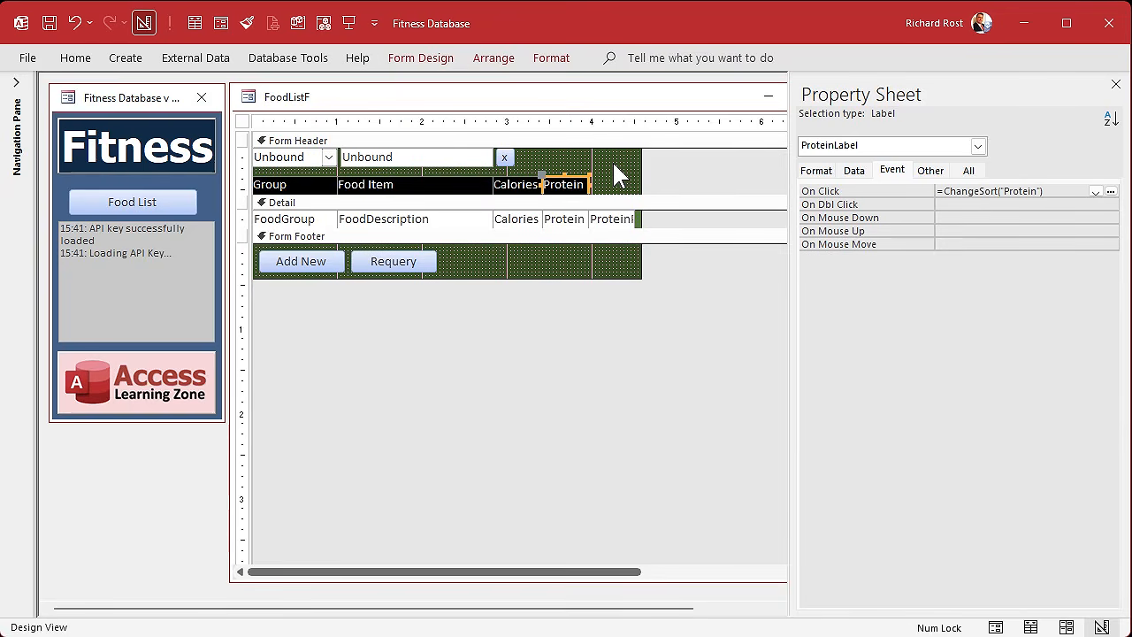
key("ctrl+v")
left_click(612, 164)
left_click_drag(575, 206, 620, 182)
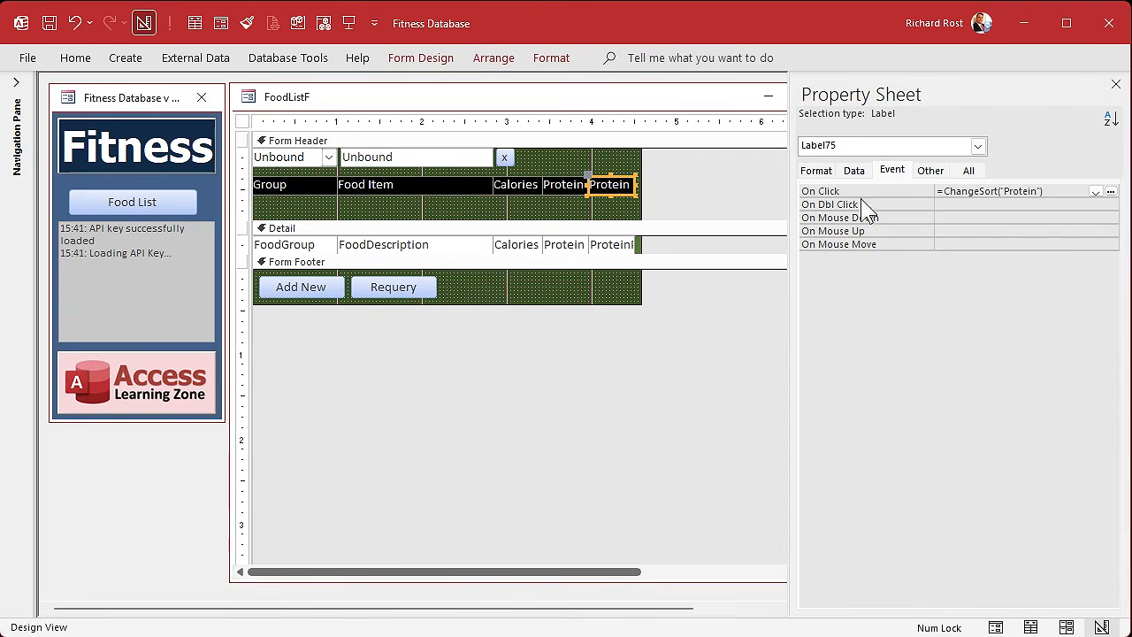
Step: Set the duplicated label's On Click event to =ChangeSort("ProteinPercent")
left_click(1037, 192)
left_click(1036, 191)
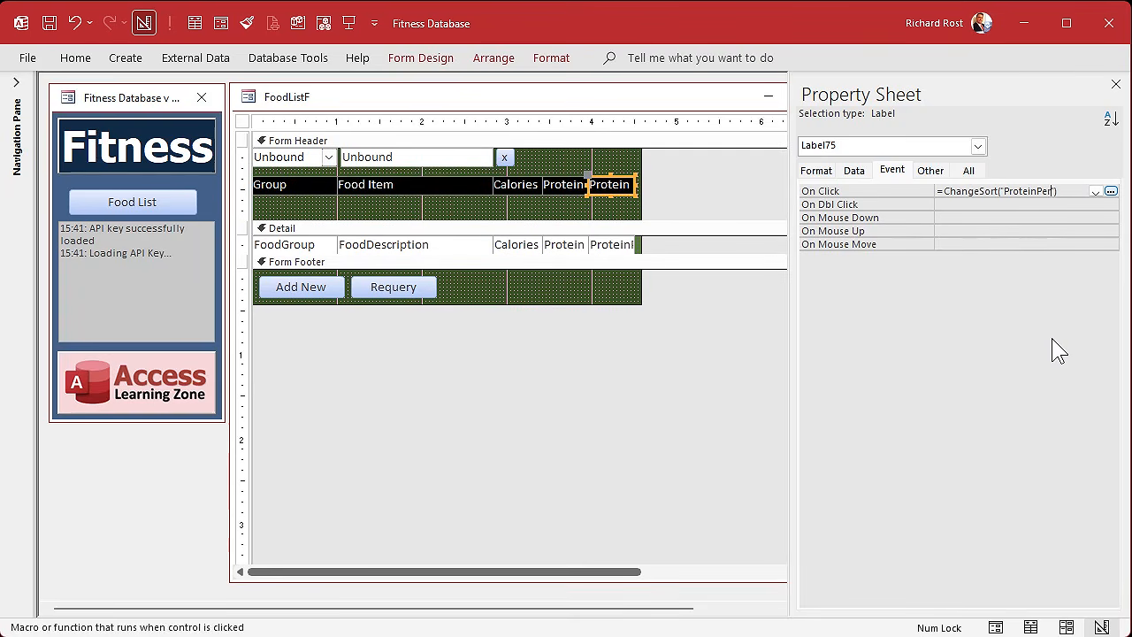
key("Return")
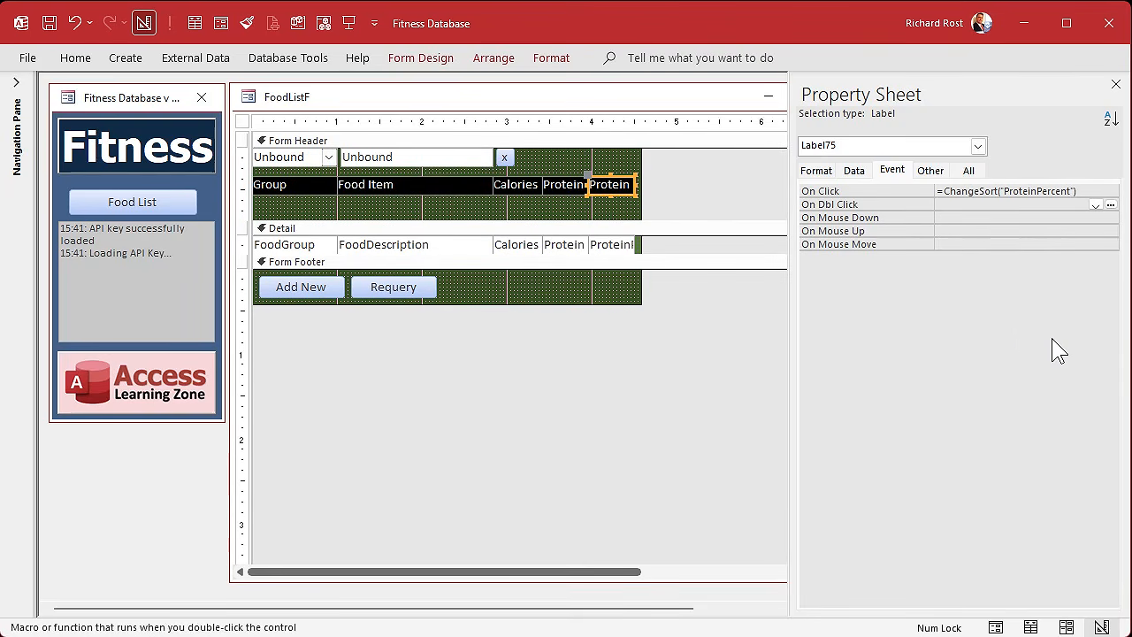
Step: Name the duplicated label ProteinPercentLabel and shrink the Form Header section back to the bottom of its labels
left_click(969, 170)
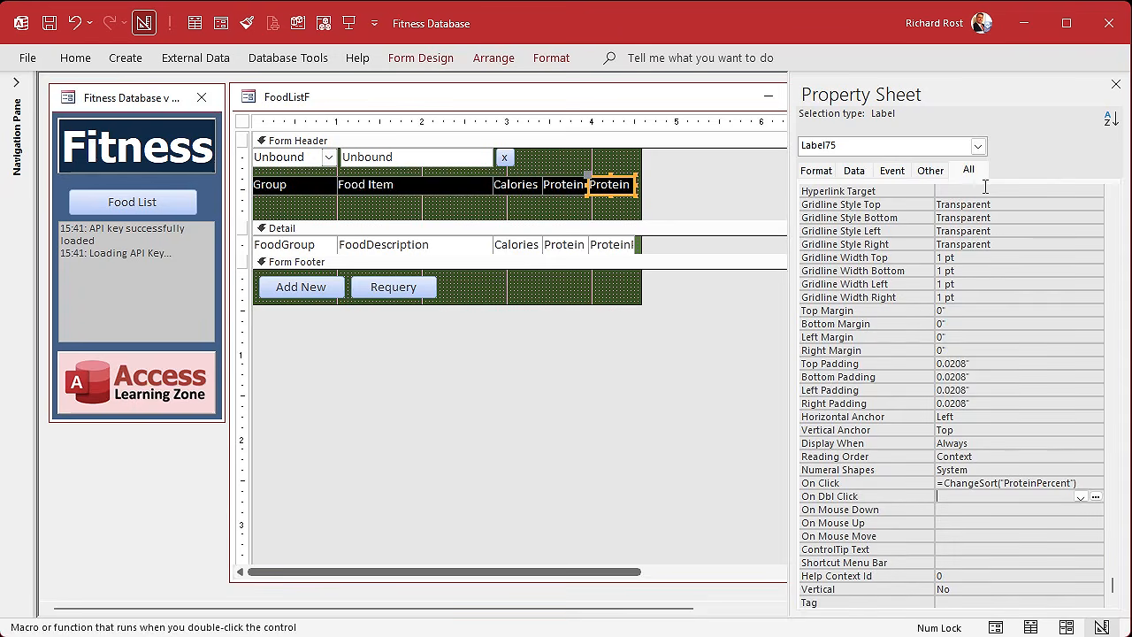
scroll(993, 188, "up", 8)
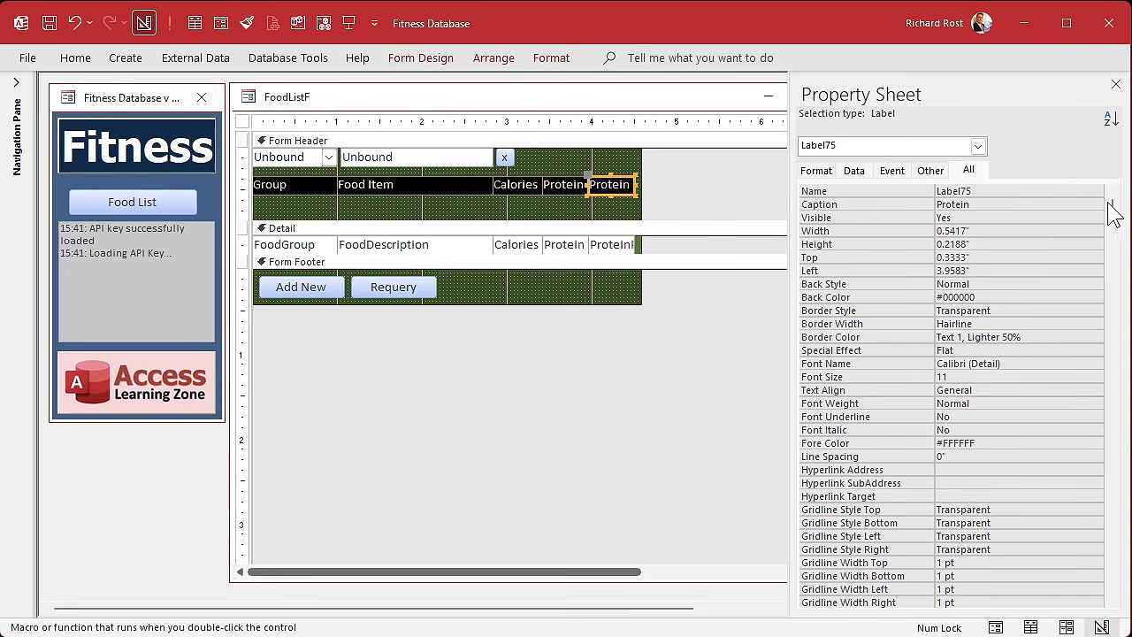
left_click(903, 190)
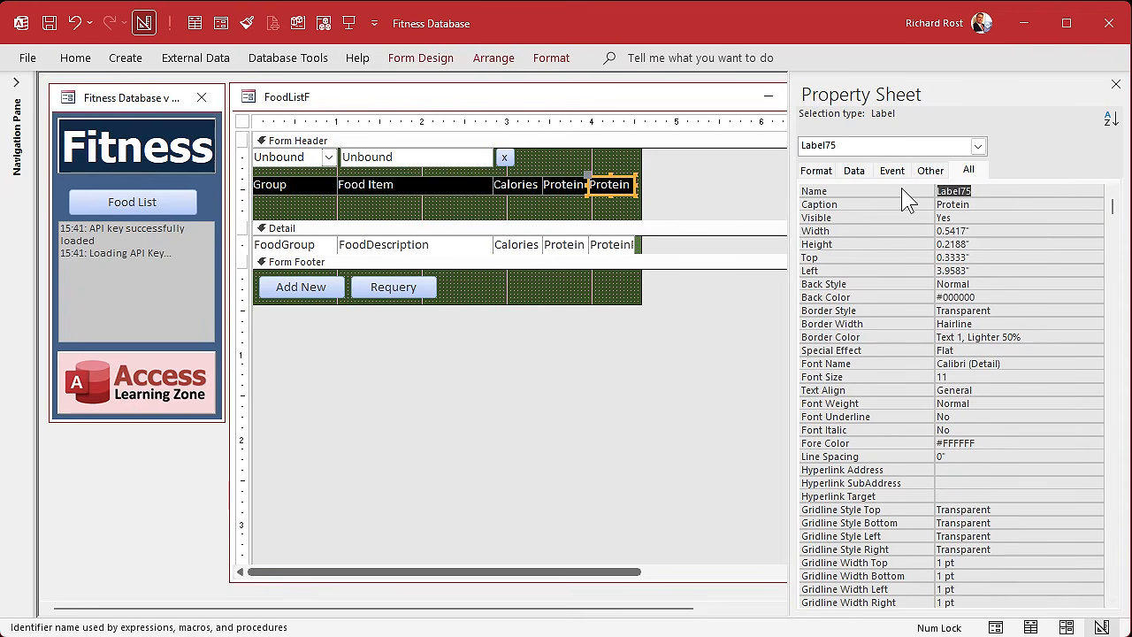
type("ProteinPercentLabel")
key("Return")
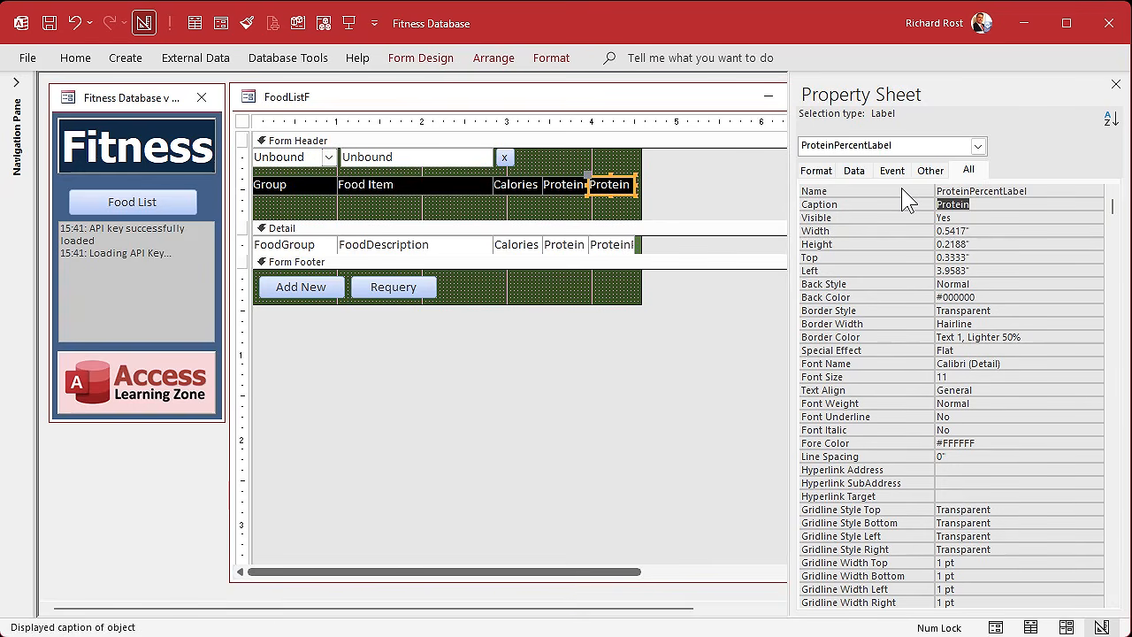
left_click_drag(501, 221, 504, 190)
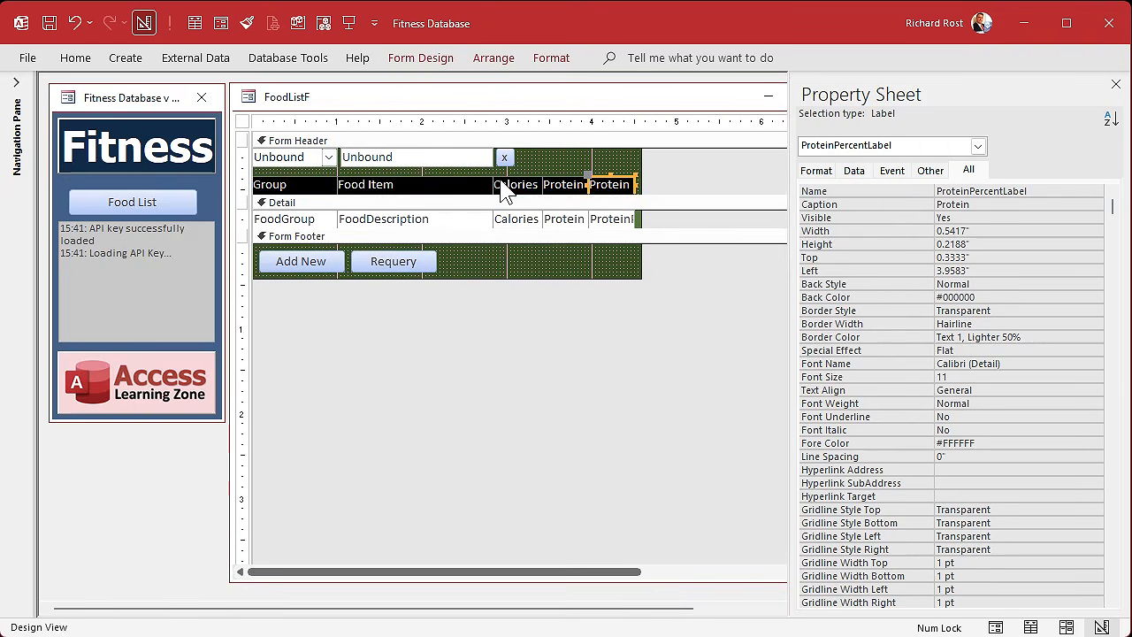
Step: Close the Property Sheet and the FoodListF design, and reopen the Food List form from the main menu
left_click(1116, 84)
left_click(850, 96)
left_click(146, 200)
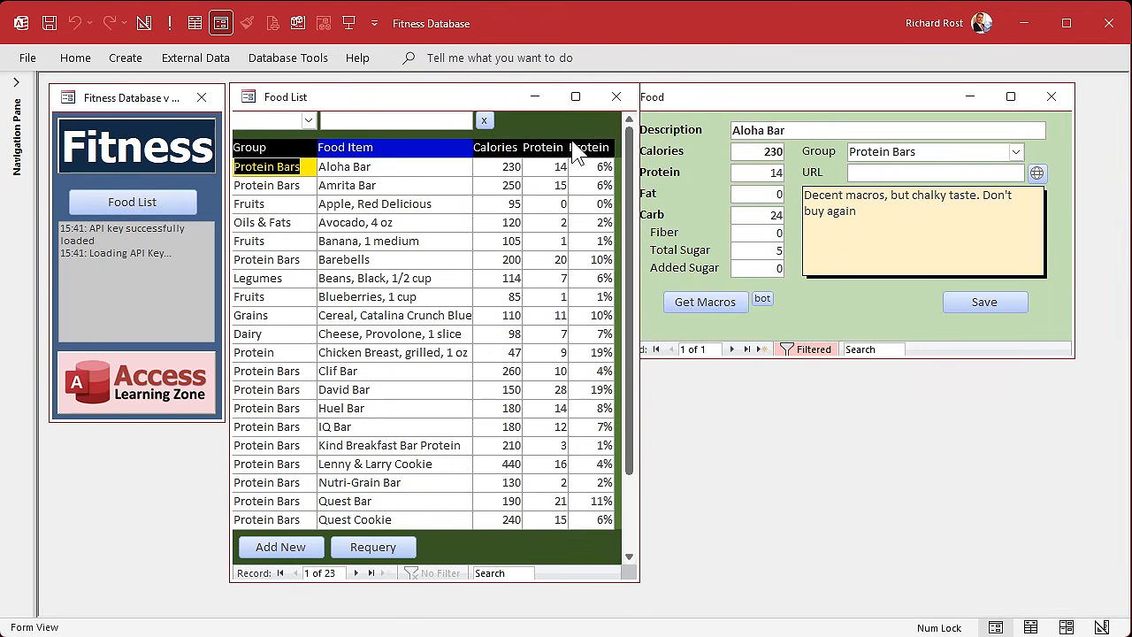
Step: Test sorting the Food List by protein percentage in both directions, moving the Food window clear of the list
left_click(592, 148)
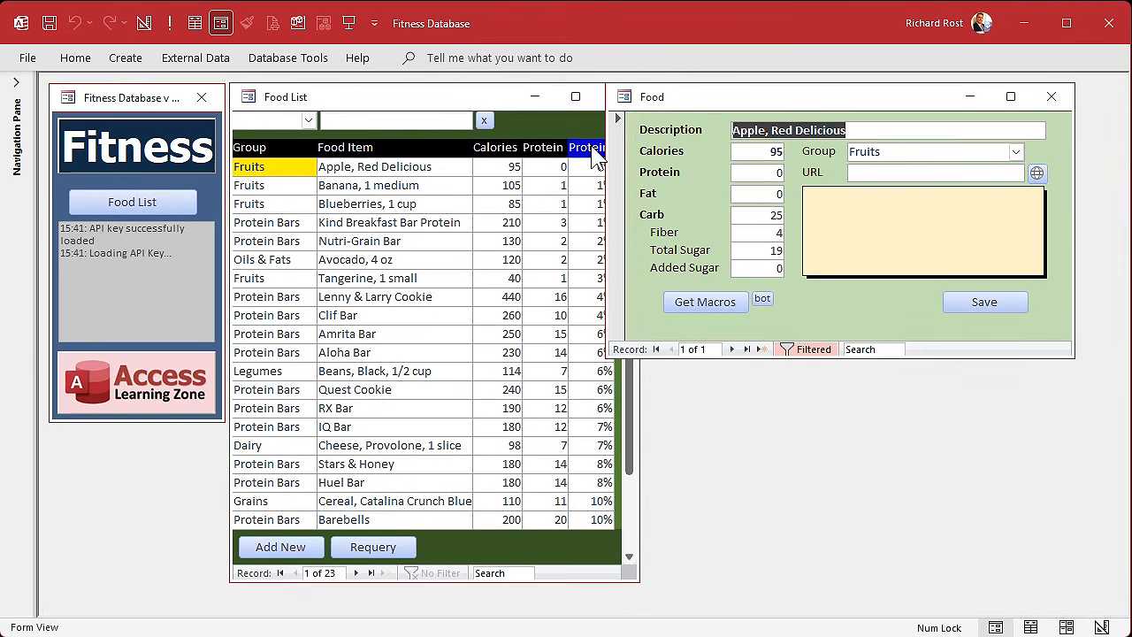
left_click(595, 154)
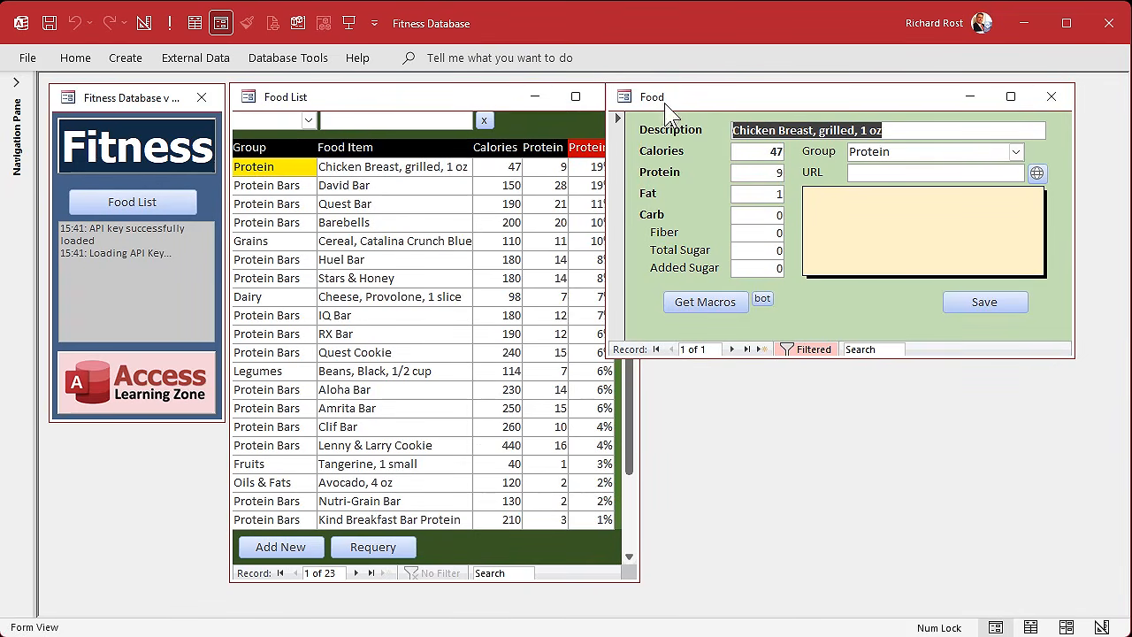
left_click_drag(692, 99, 732, 99)
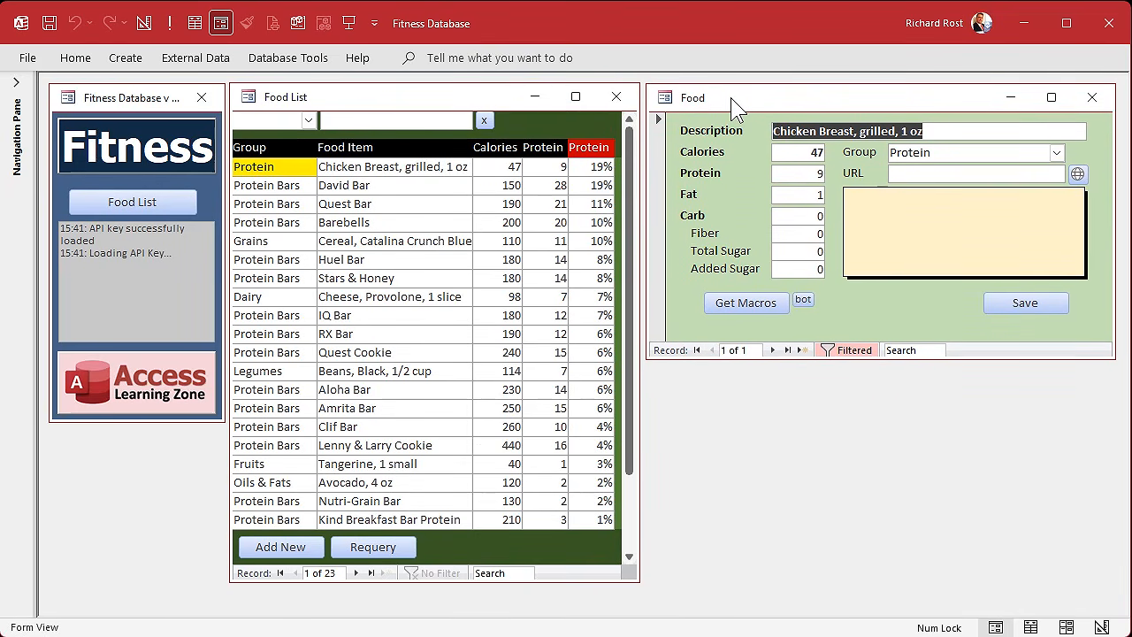
left_click(592, 157)
left_click(596, 156)
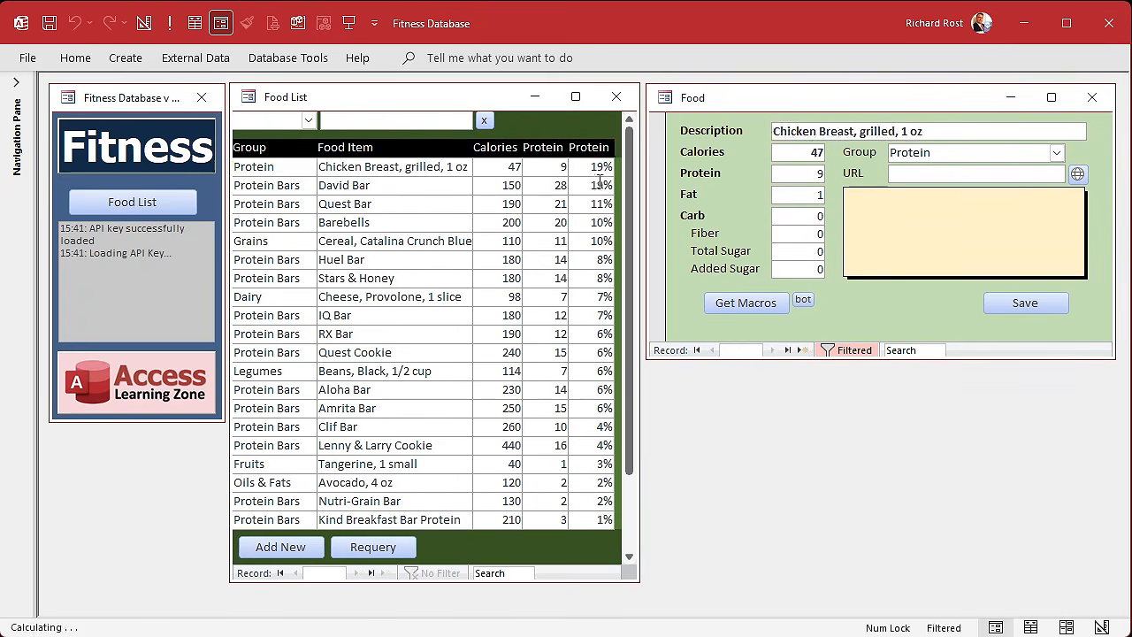
Step: Set the ProteinPercentLabel caption to Prot % in the form's design and reopen the Food List form
right_click(451, 101)
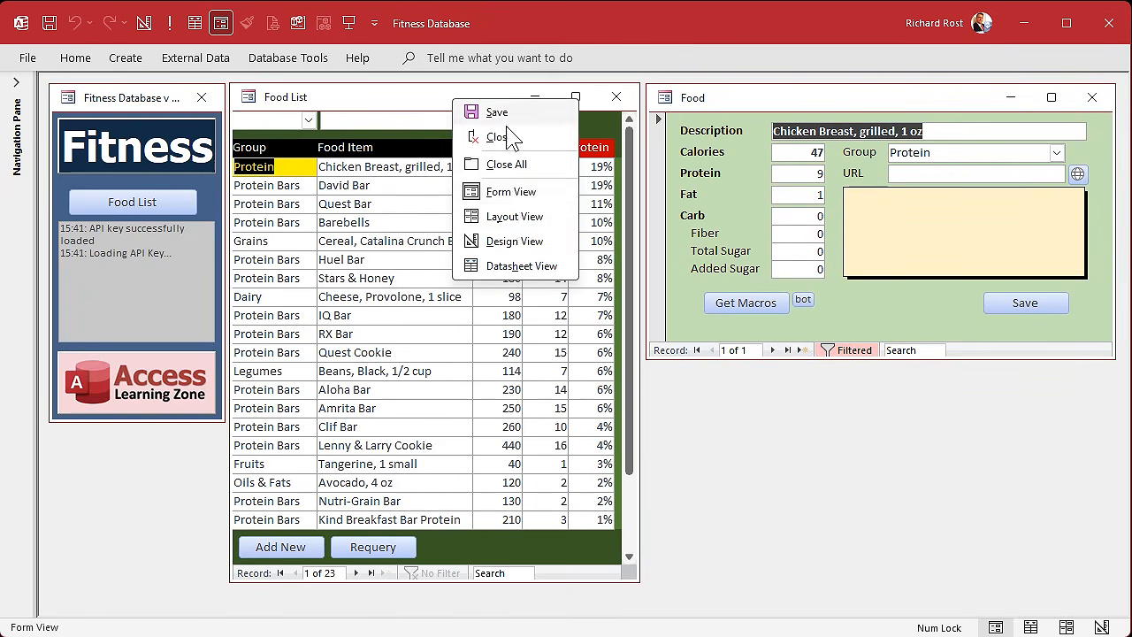
left_click(515, 241)
left_click(603, 184)
left_click_drag(638, 188, 764, 184)
double_click(616, 180)
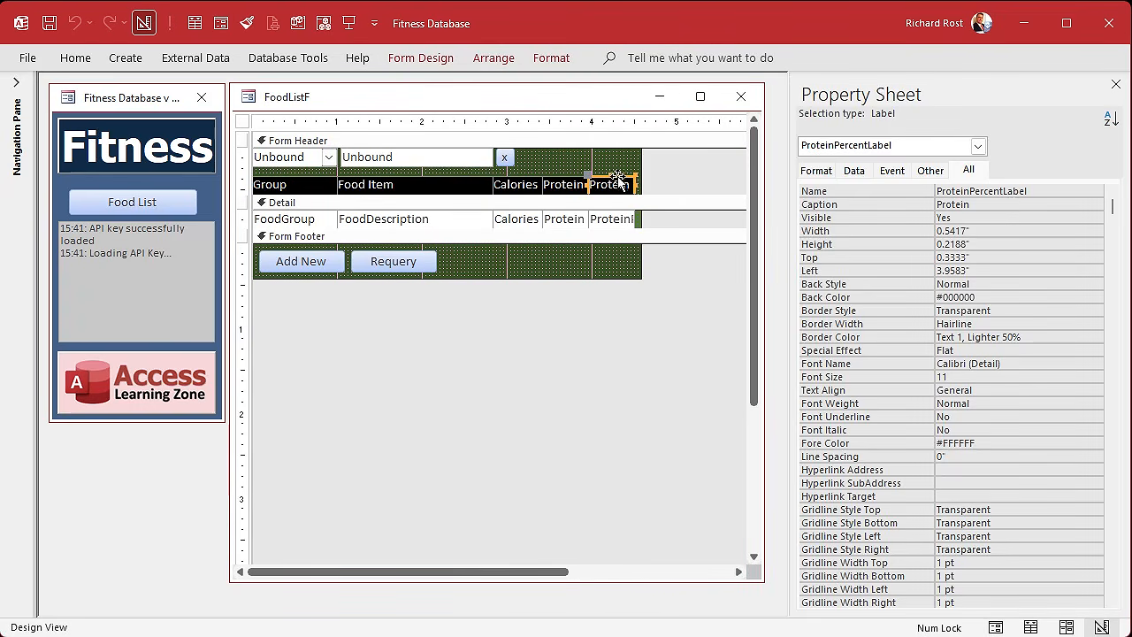
left_click(980, 204)
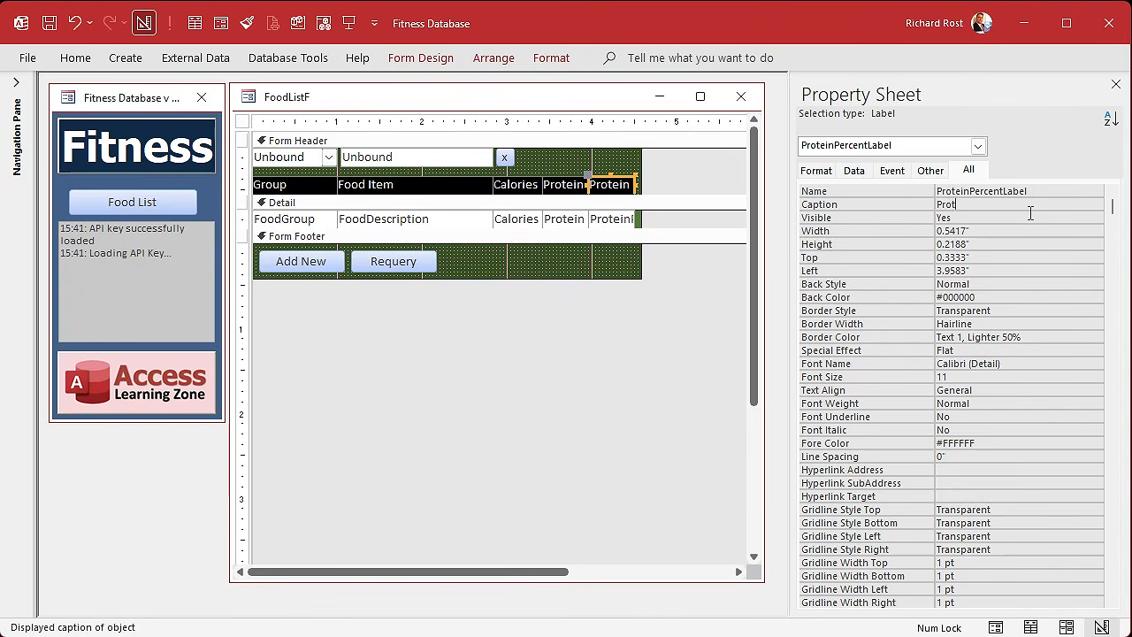
key("Return")
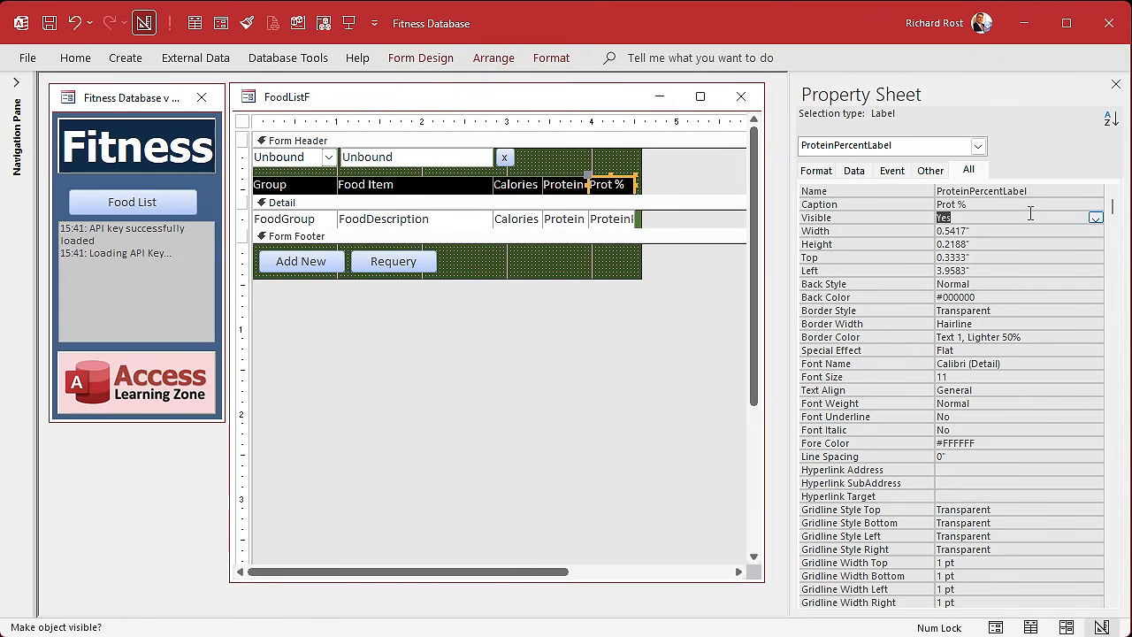
left_click(742, 97)
left_click(115, 212)
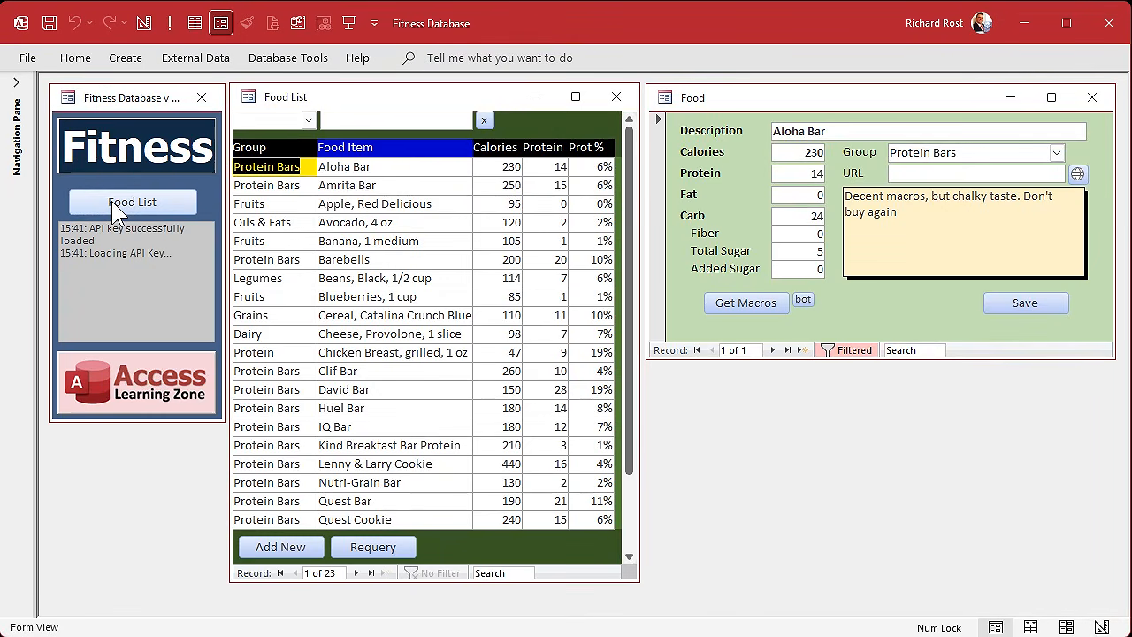
Step: Filter the Food List by Protein, Nuts & Seeds and Fruits in turn, and sort the fruits by Prot % in both directions
left_click(308, 120)
left_click(292, 276)
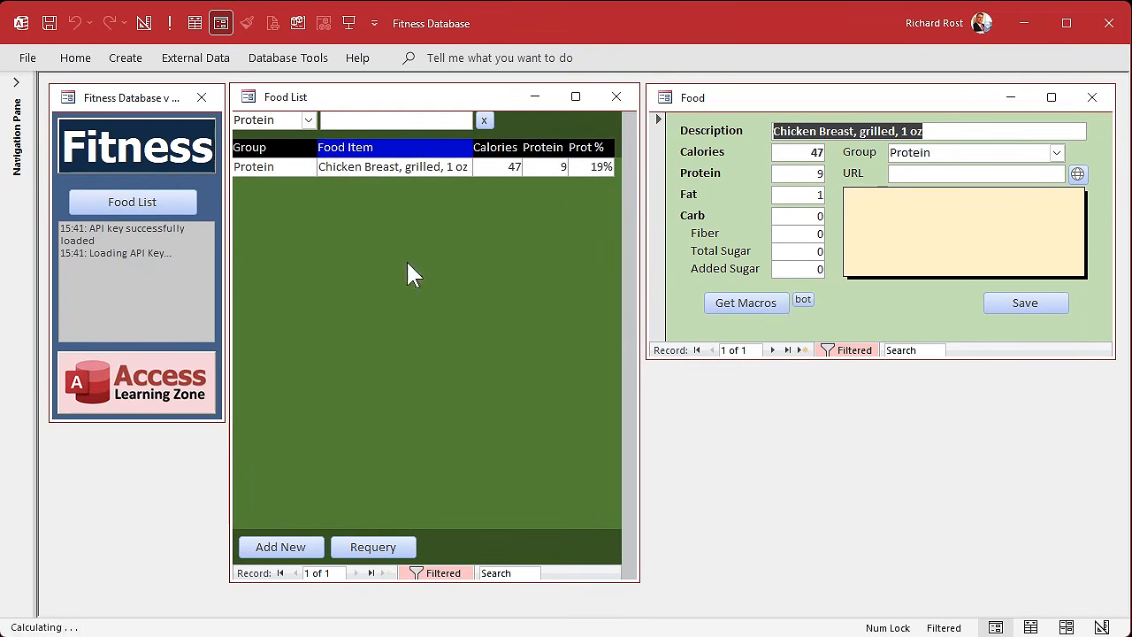
left_click(308, 120)
left_click(272, 237)
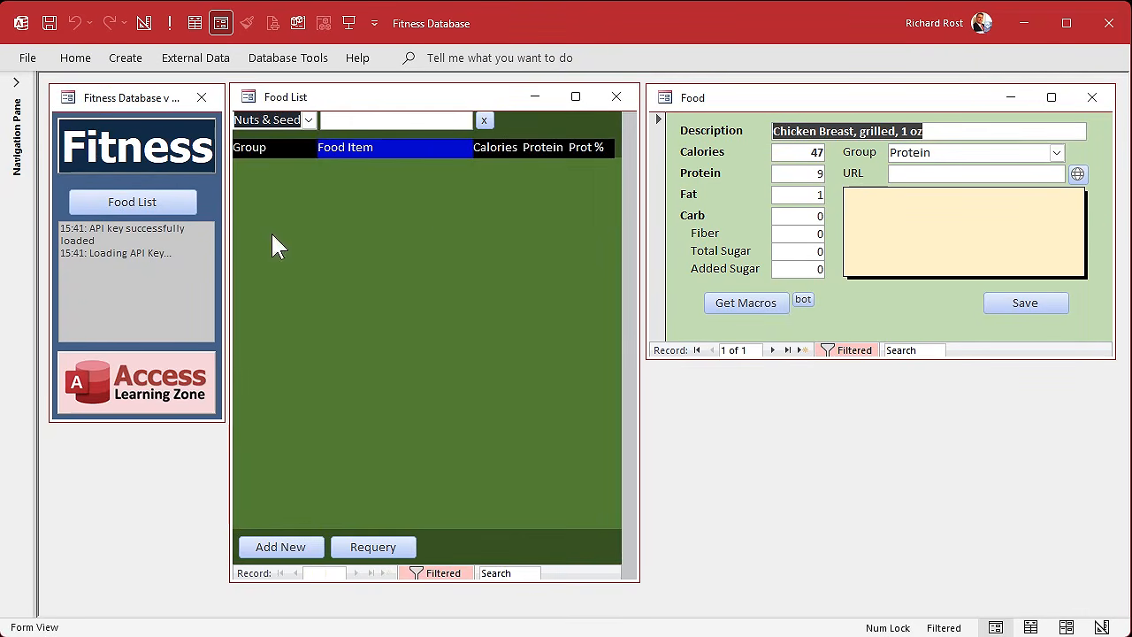
left_click(307, 120)
left_click(277, 186)
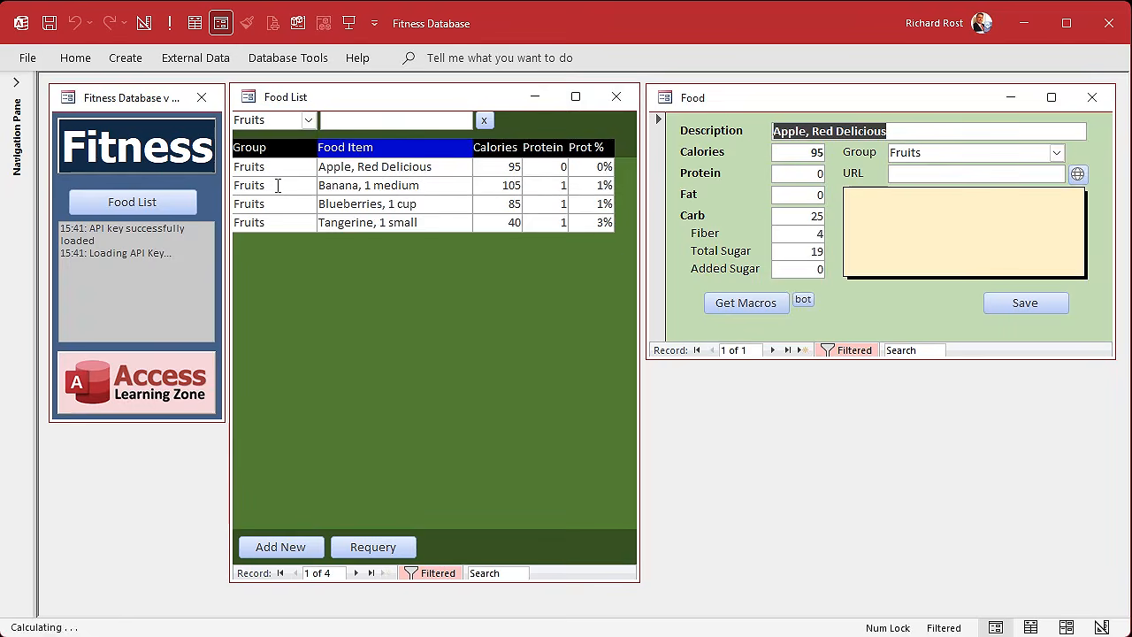
left_click(587, 147)
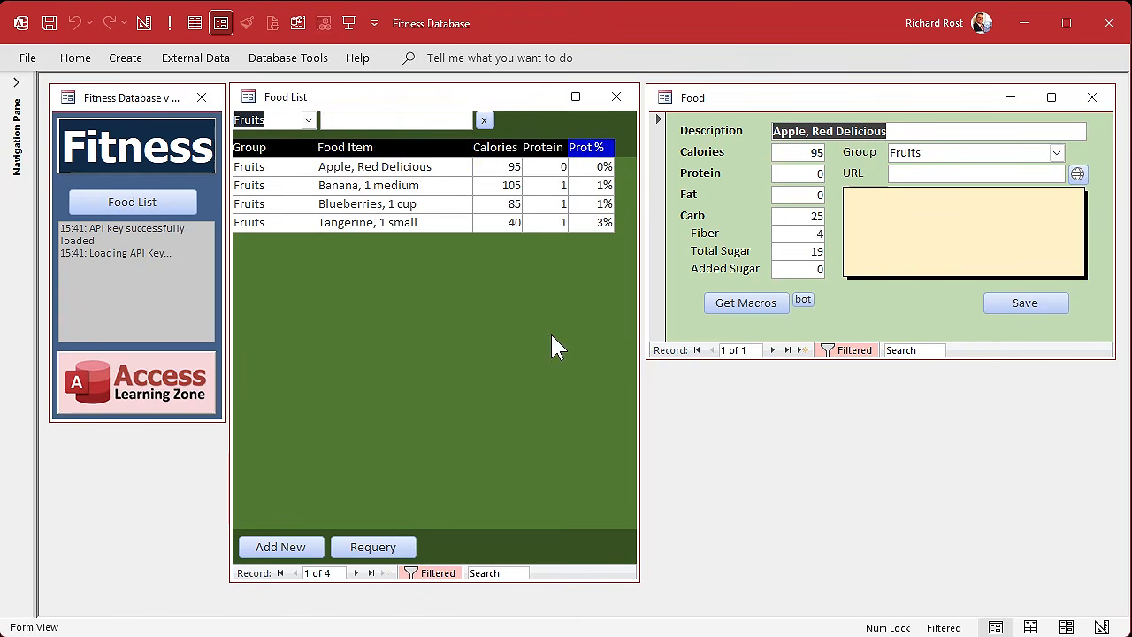
left_click(590, 152)
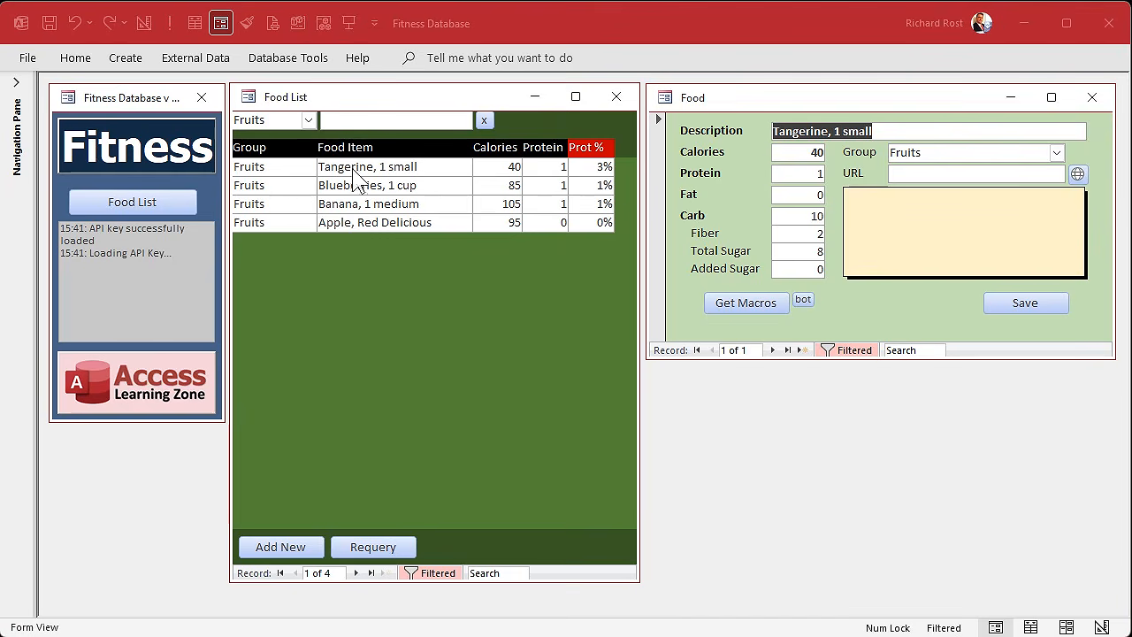
Step: Add and save a new food with the description Ham and no group, close its form, and requery the Food List
left_click(300, 548)
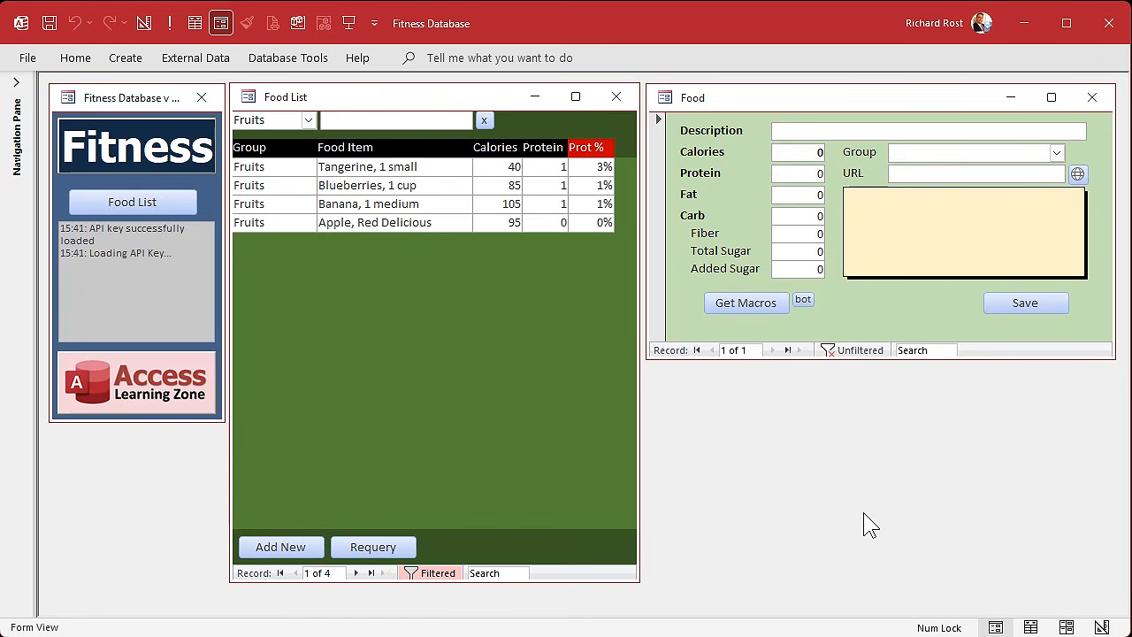
type("Ham")
left_click(1051, 308)
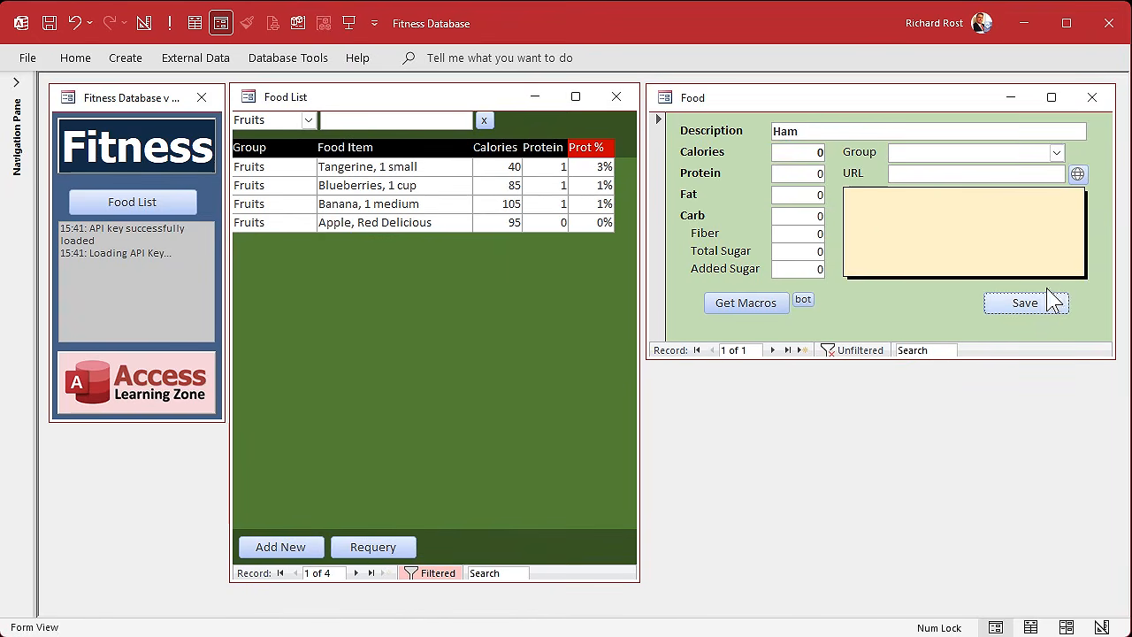
left_click(1093, 97)
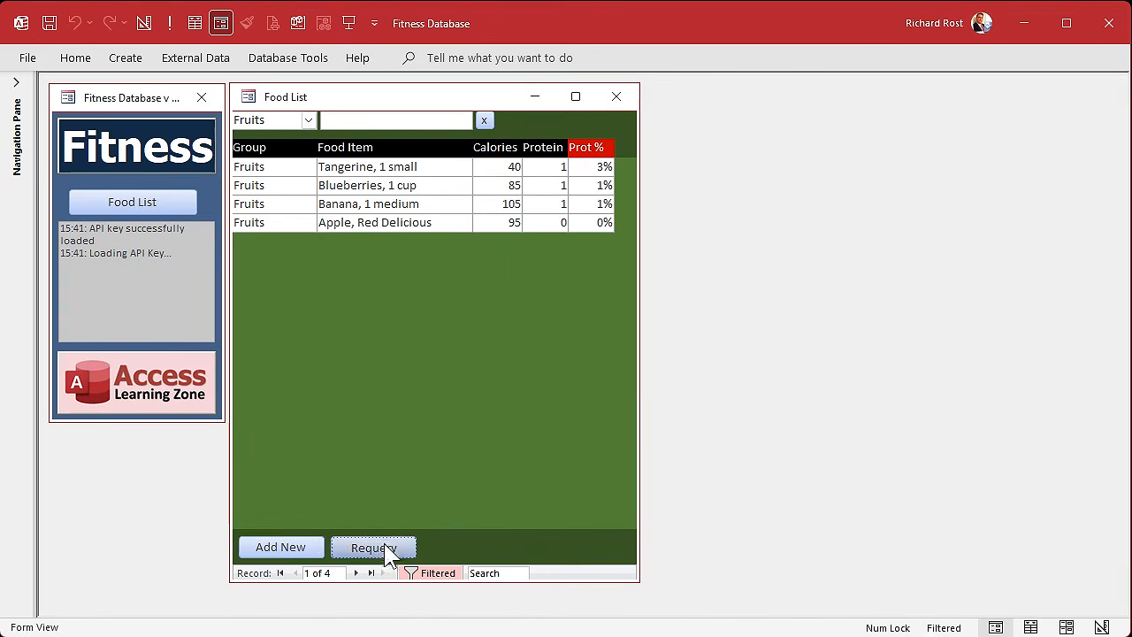
left_click(385, 544)
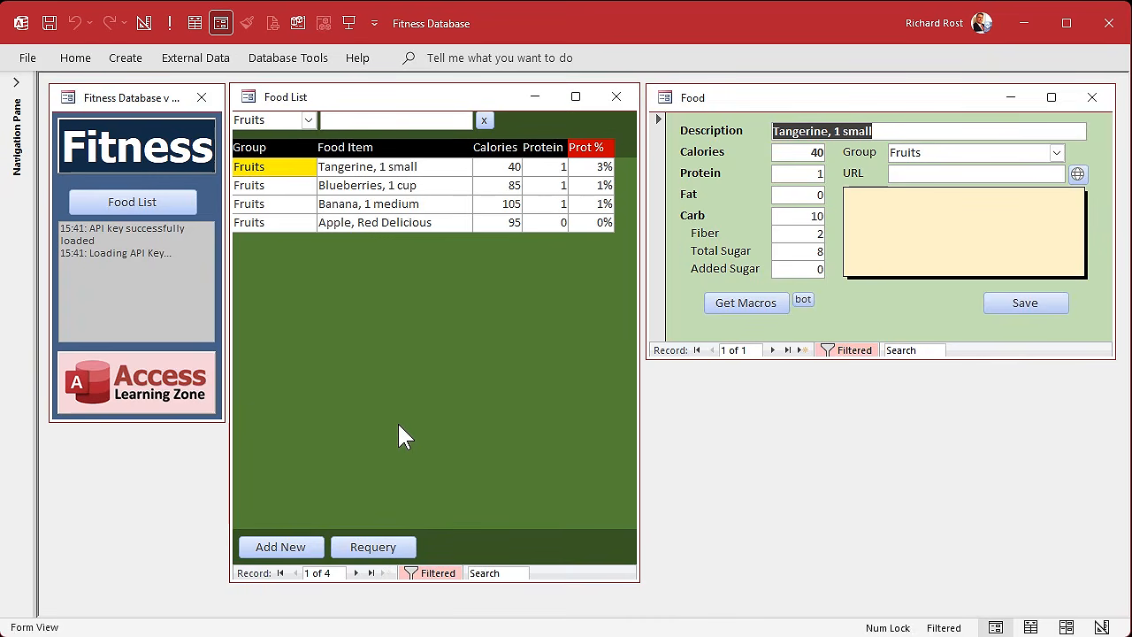
Step: Clear the Food List's group filter and look through the full list for the Ham record
left_click(306, 119)
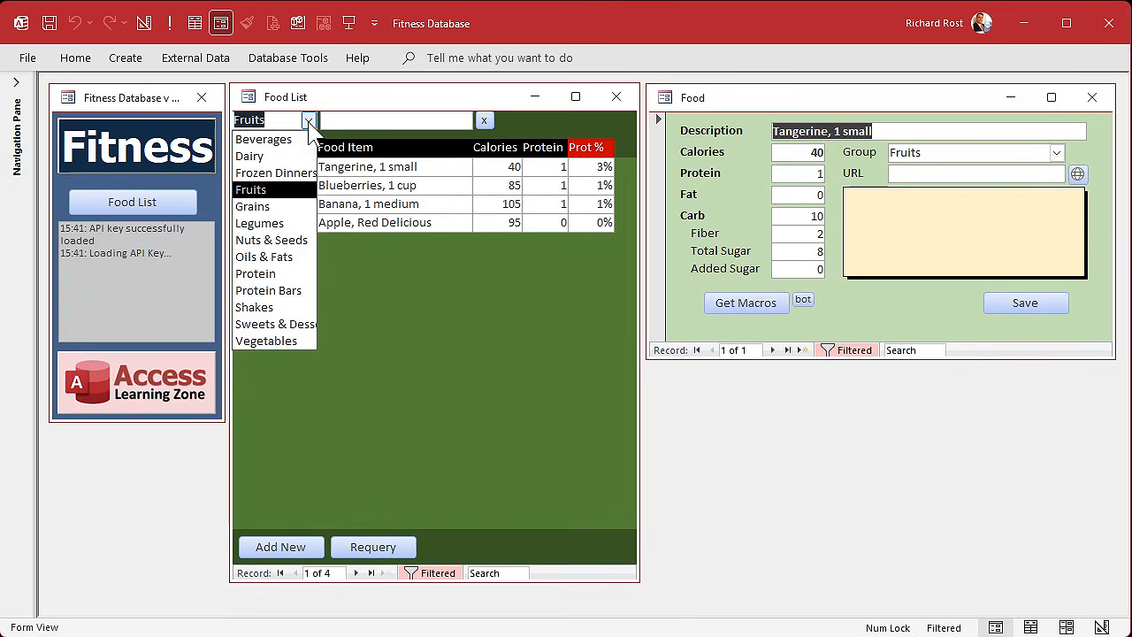
left_click(485, 119)
left_click(485, 119)
scroll(472, 320, "down", 3)
scroll(473, 320, "up", 3)
scroll(478, 333, "down", 3)
scroll(477, 334, "up", 2)
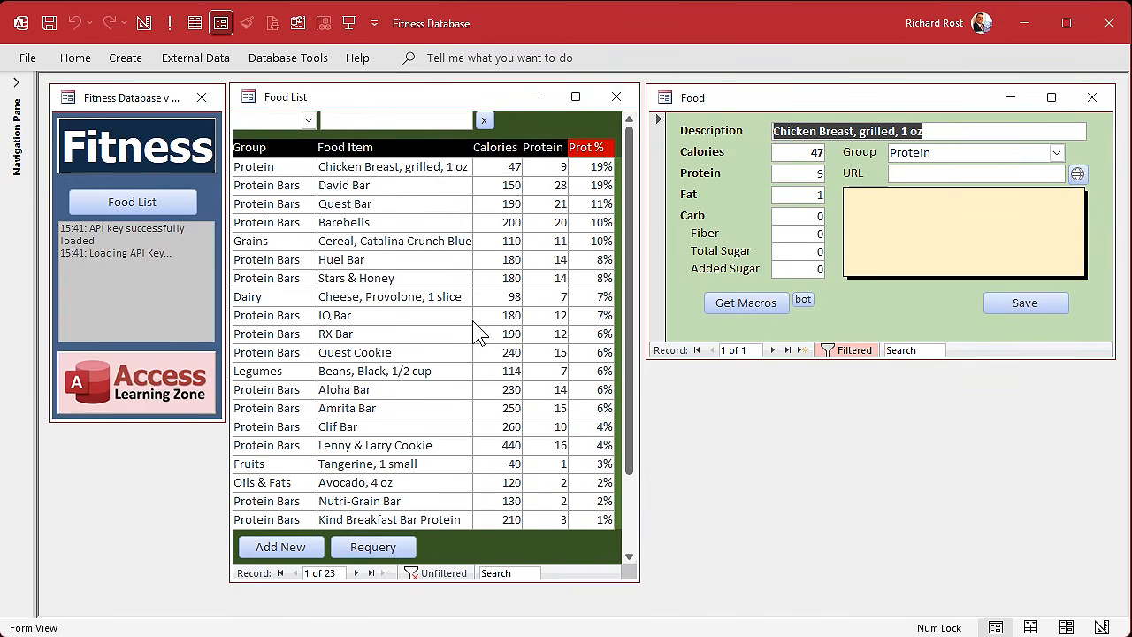
Step: Close the Food List, open the FoodWithGroupQ query in Design View, and inspect its FoodGroupT and FoodT tables
left_click(616, 96)
left_click(15, 82)
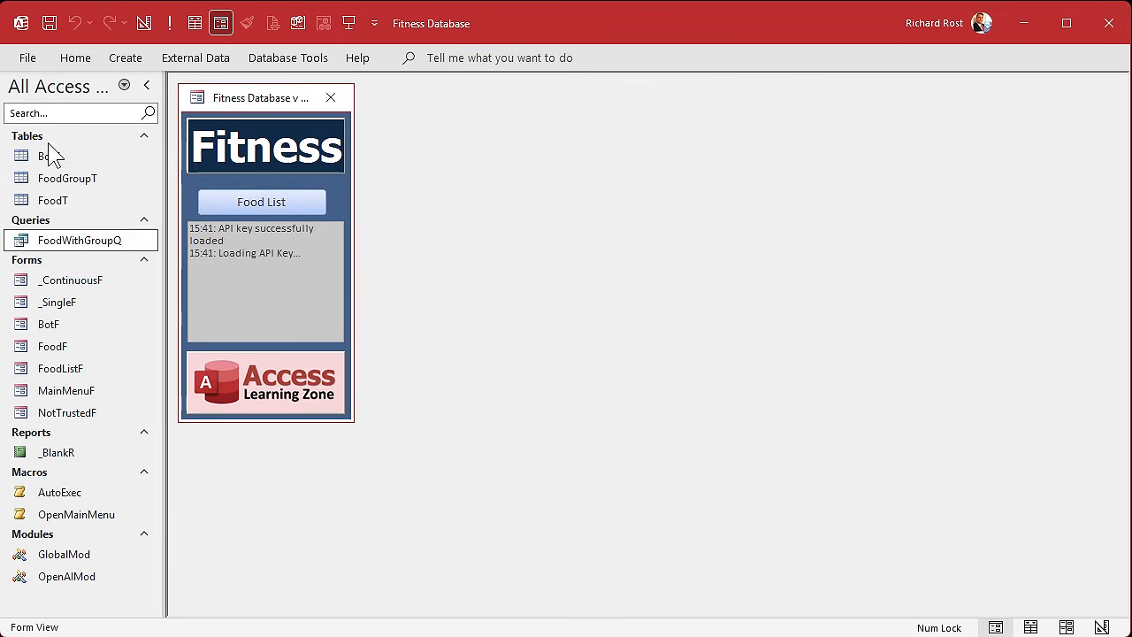
right_click(78, 241)
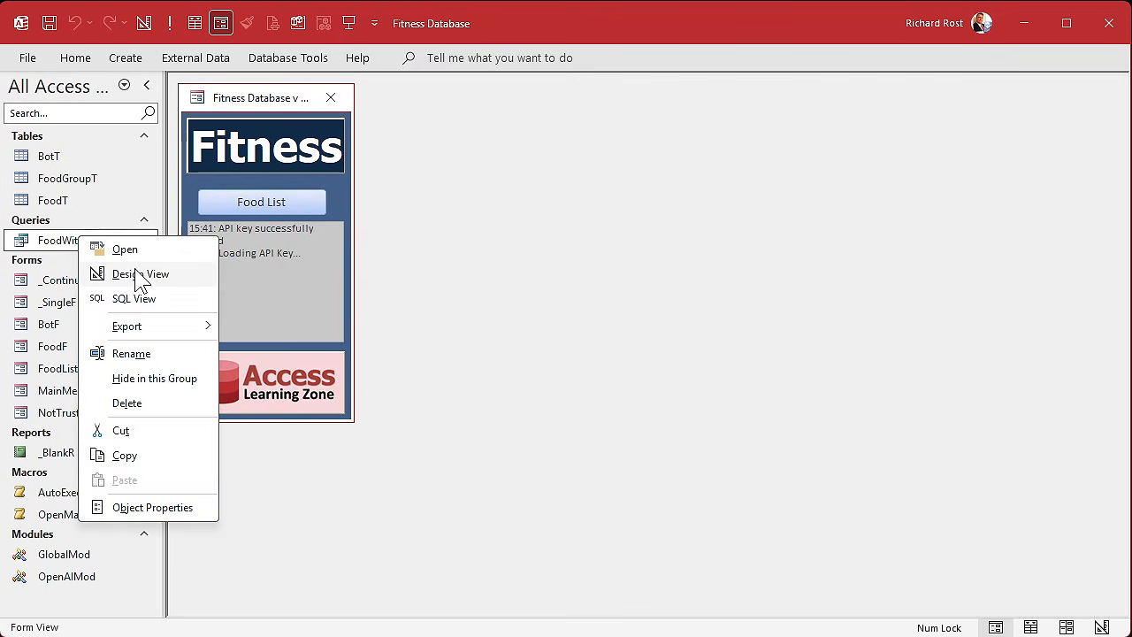
left_click(140, 275)
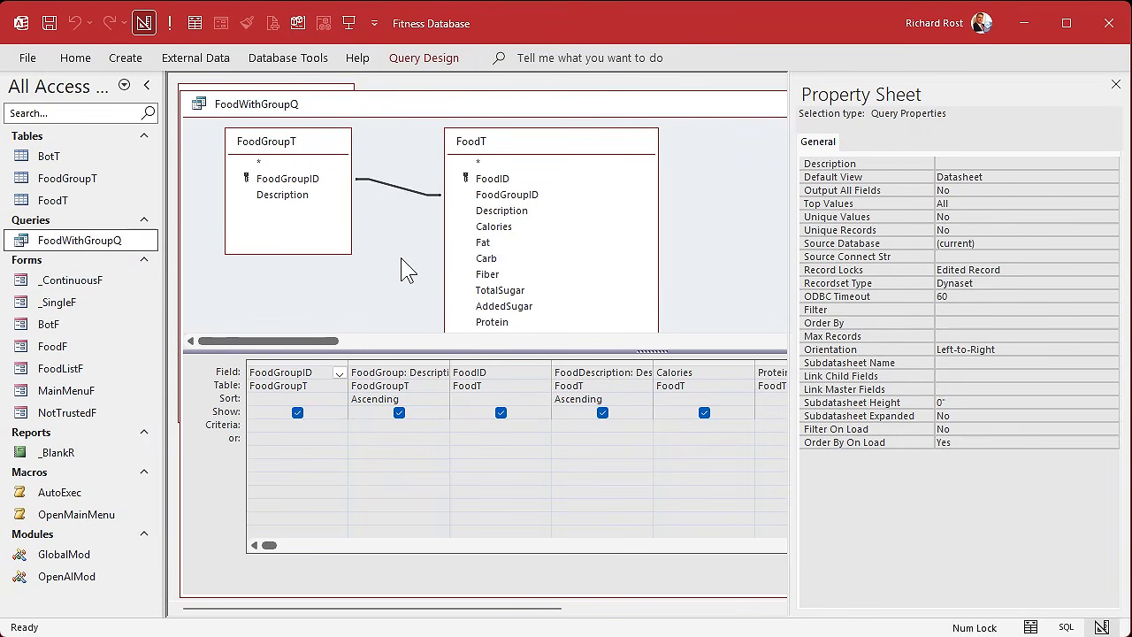
left_click(293, 152)
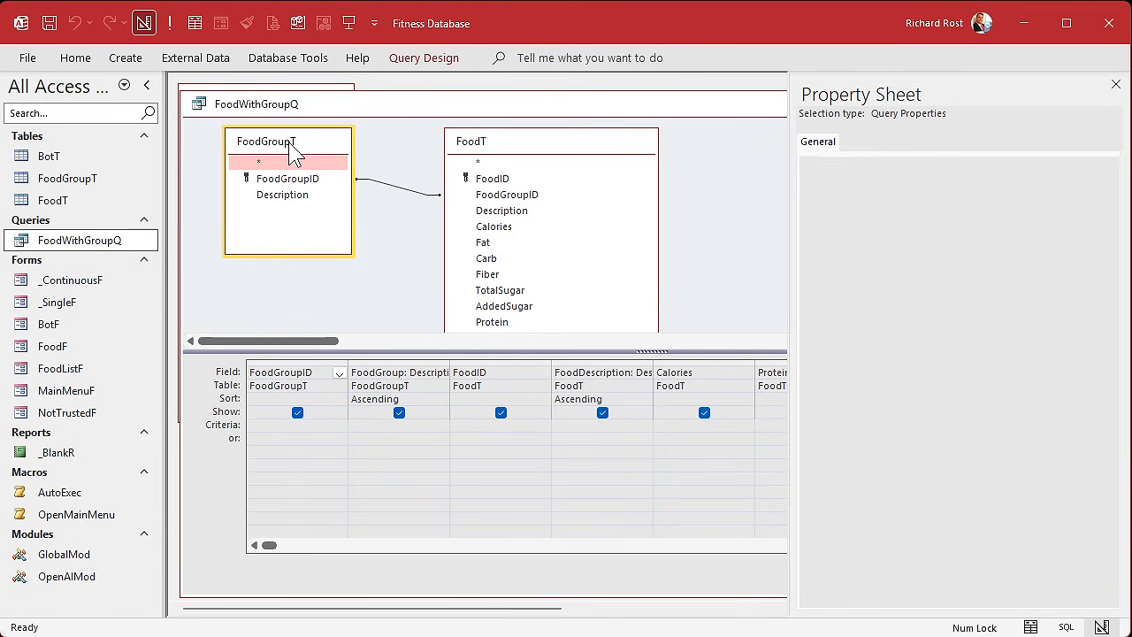
left_click(542, 152)
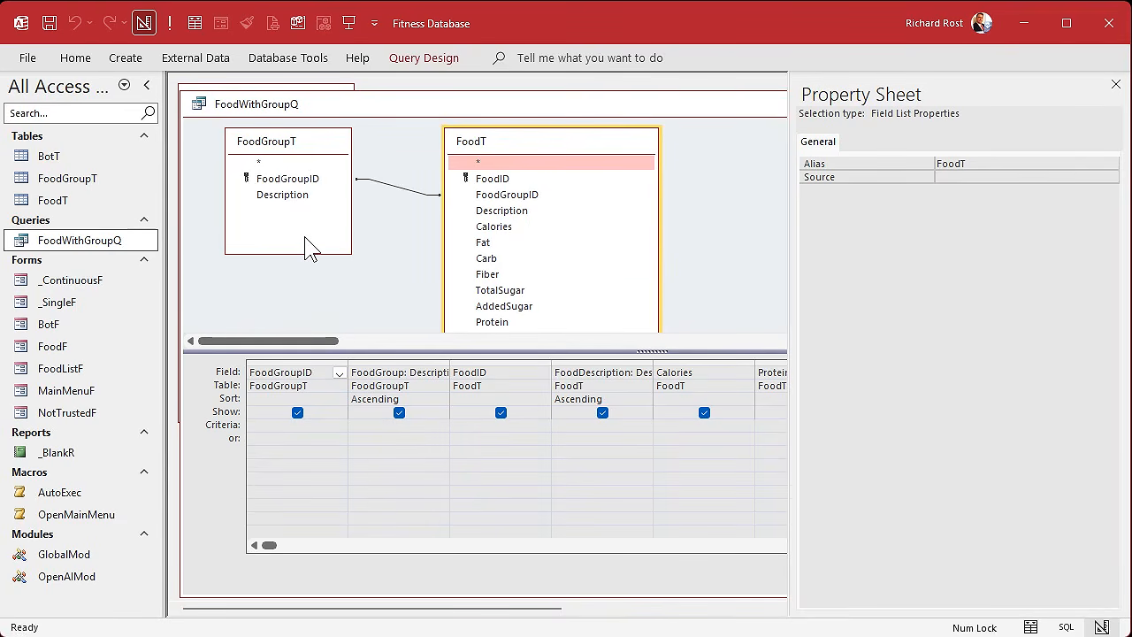
Step: Change the FoodGroupT–FoodT join to include all records from FoodT and only matching FoodGroupT records, and close the property sheet and query
double_click(403, 196)
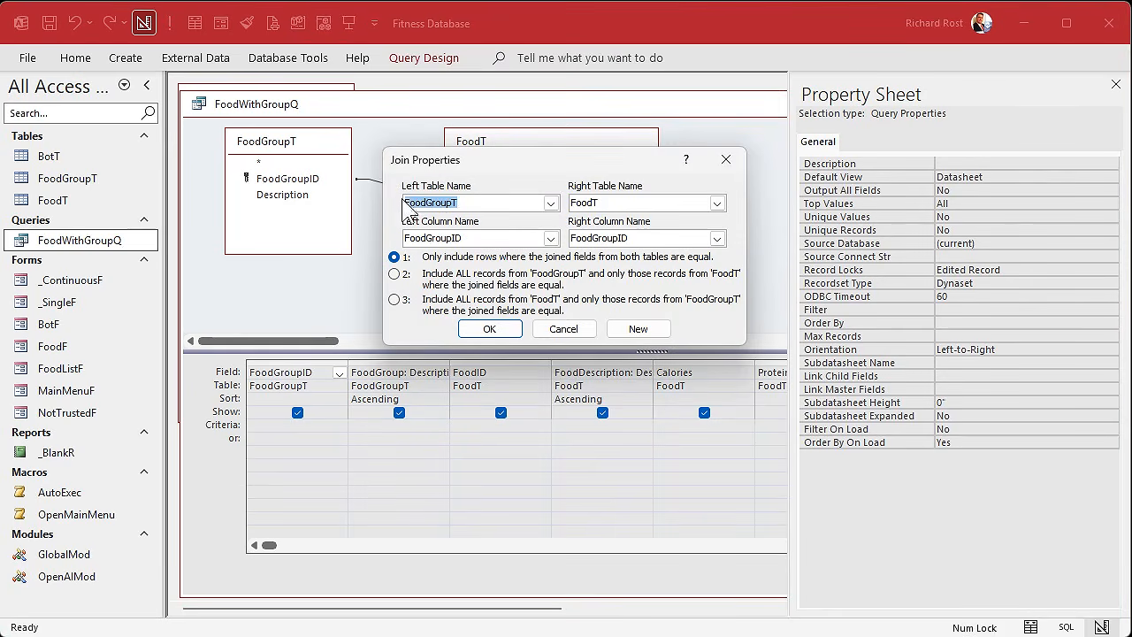
left_click(395, 300)
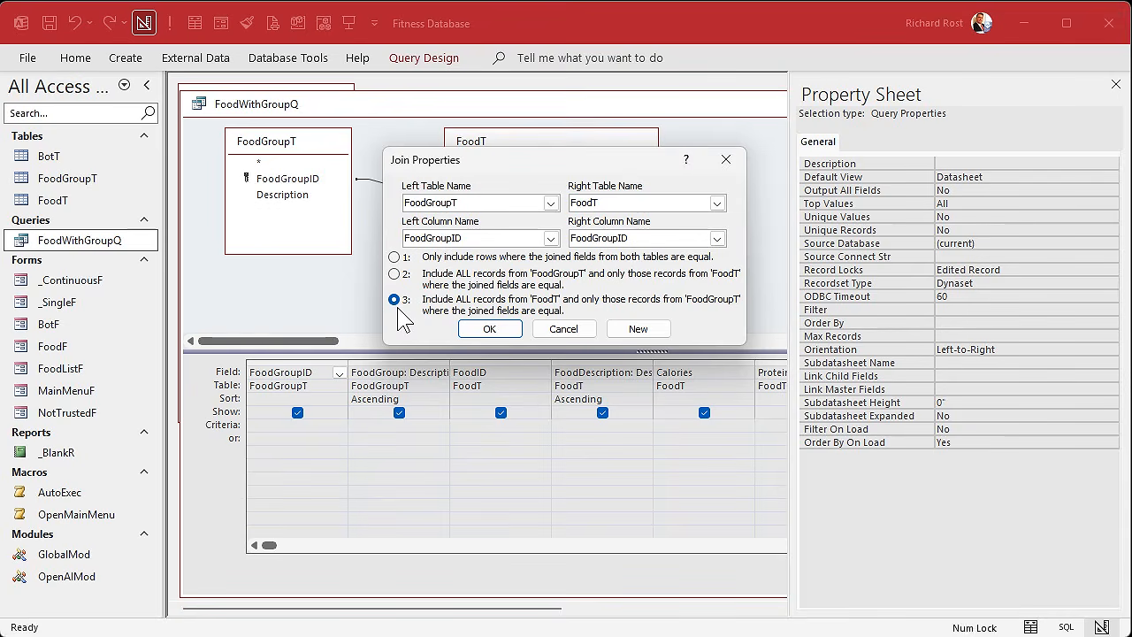
left_click(495, 331)
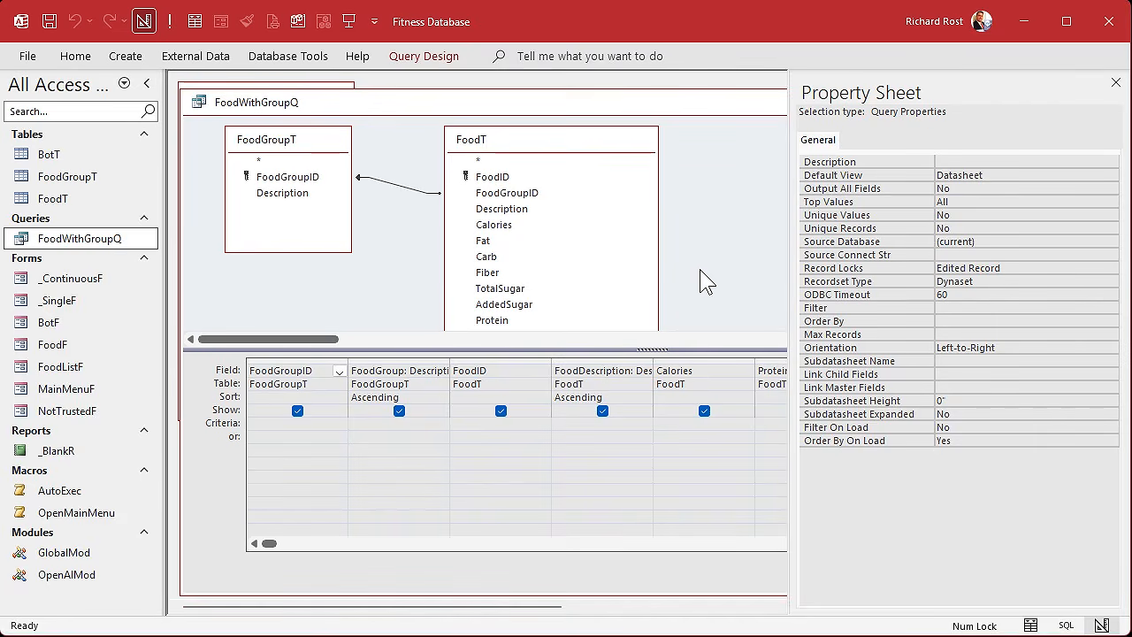
left_click(1116, 82)
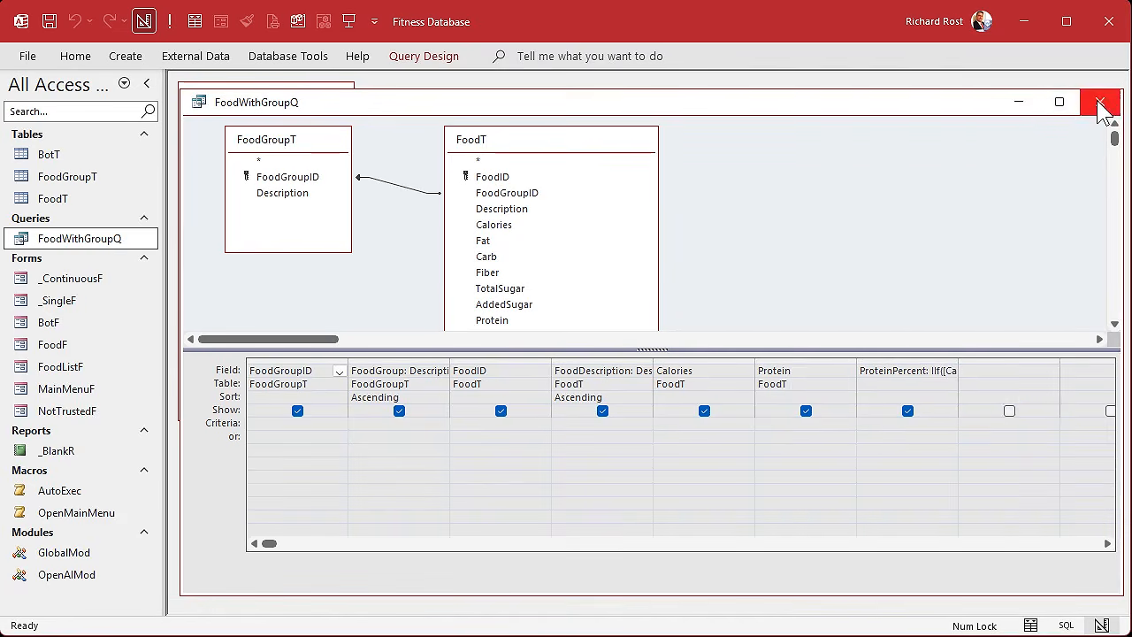
left_click(1100, 103)
Step: Reopen the Food List, collapse the navigation pane, and assign the Fish, Canned Salmon record to the Protein group
left_click(278, 202)
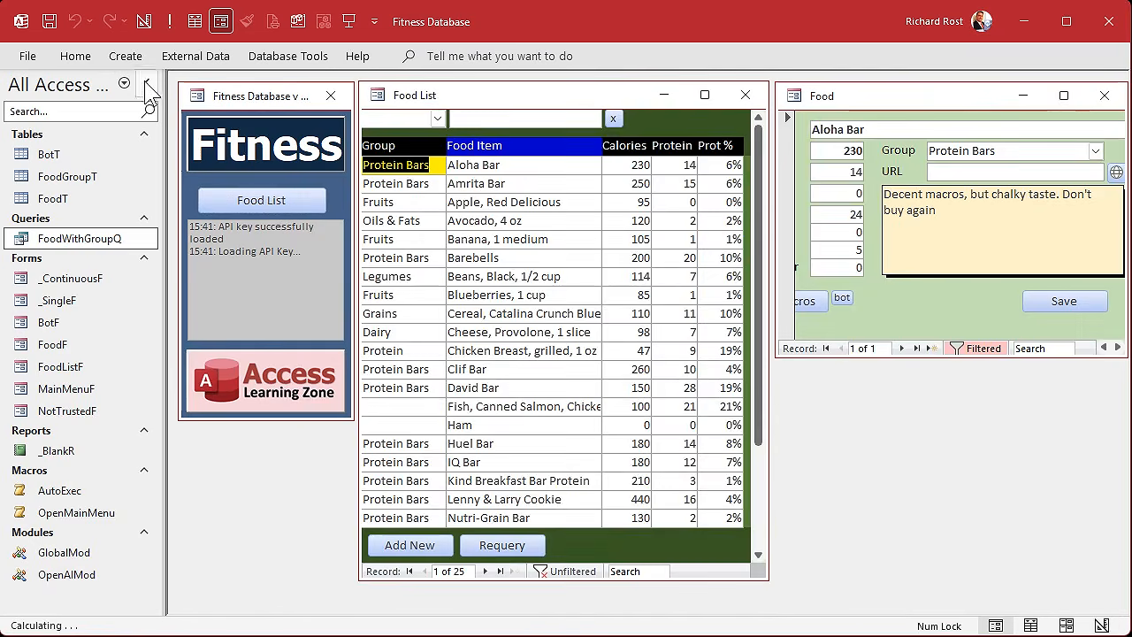
left_click(147, 83)
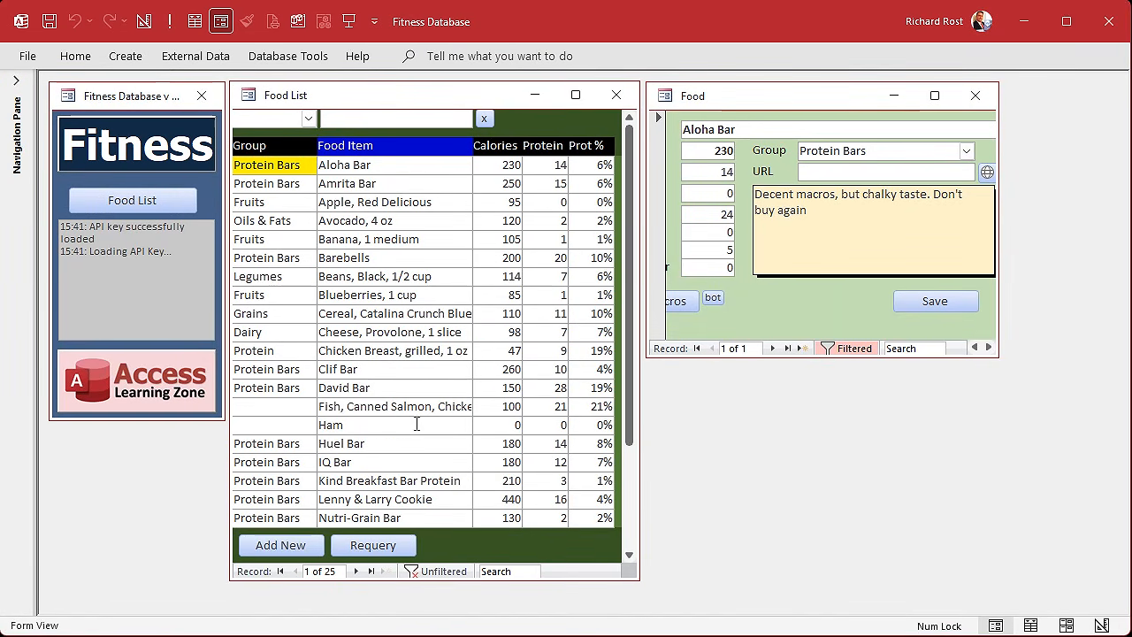
left_click(343, 409)
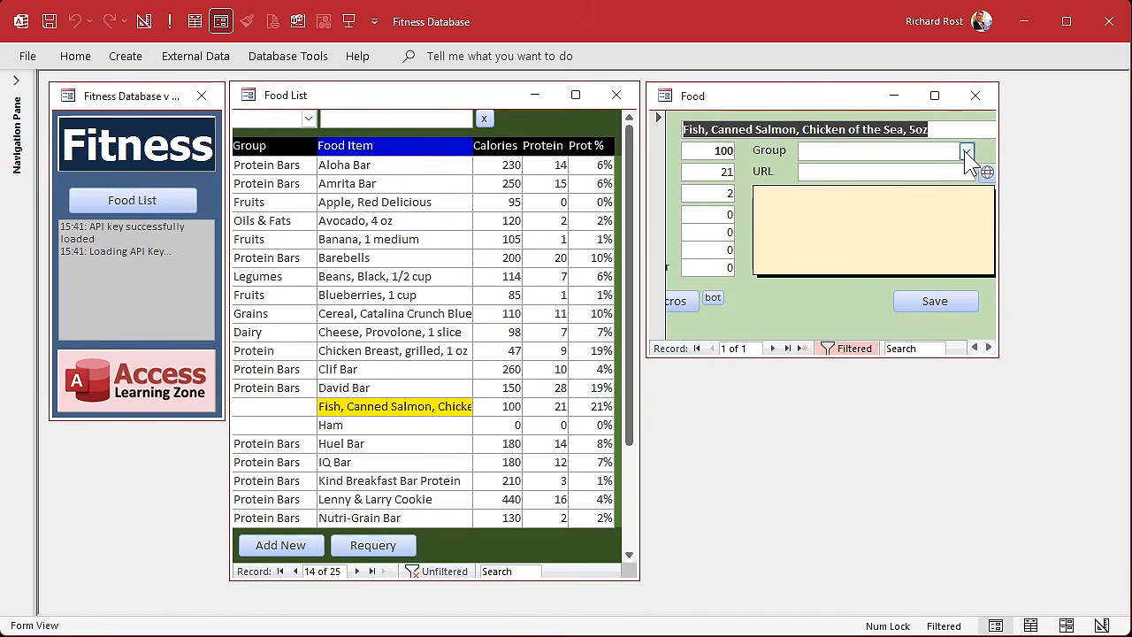
left_click(967, 152)
left_click(893, 305)
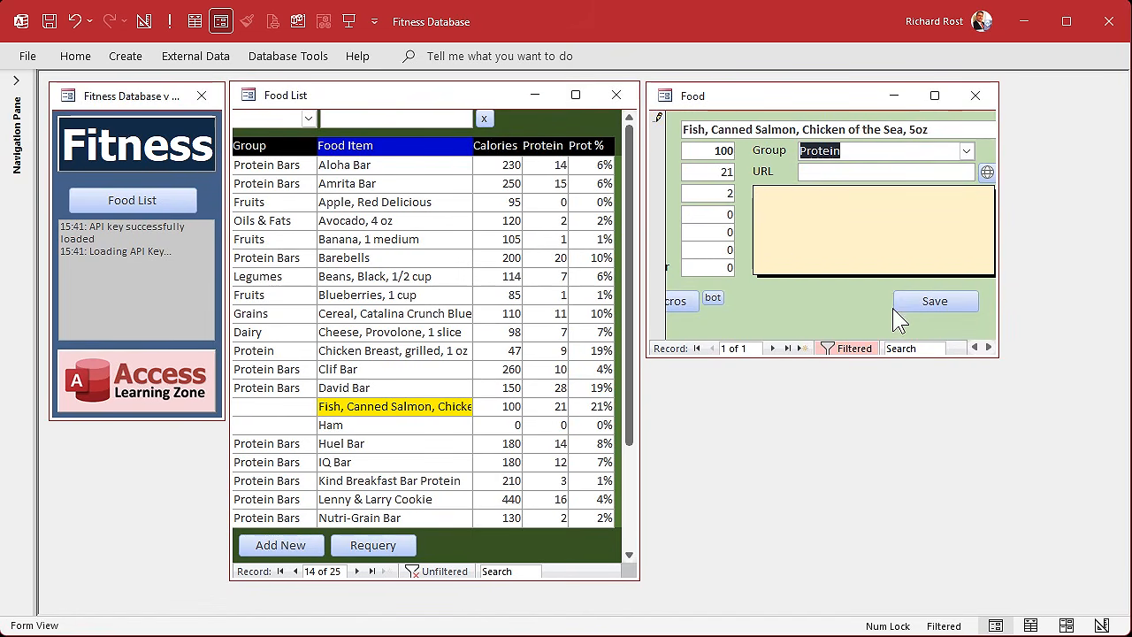
Step: Open the Ham record, widen the Food form to show its full width, delete the record, and requery the Food List
left_click(371, 426)
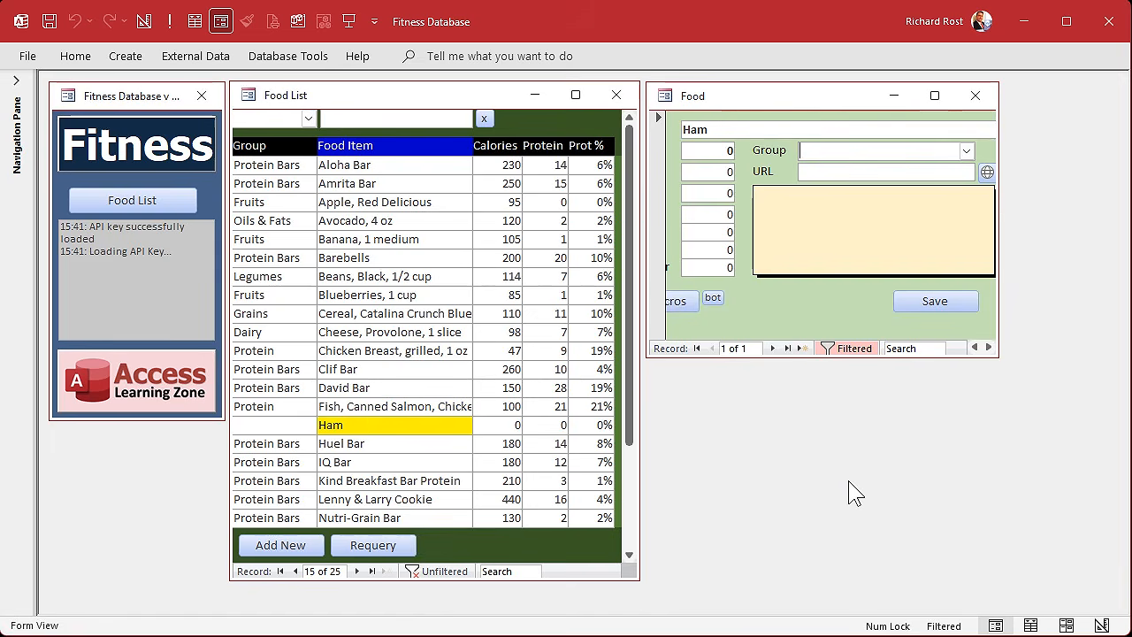
left_click_drag(999, 285, 1113, 282)
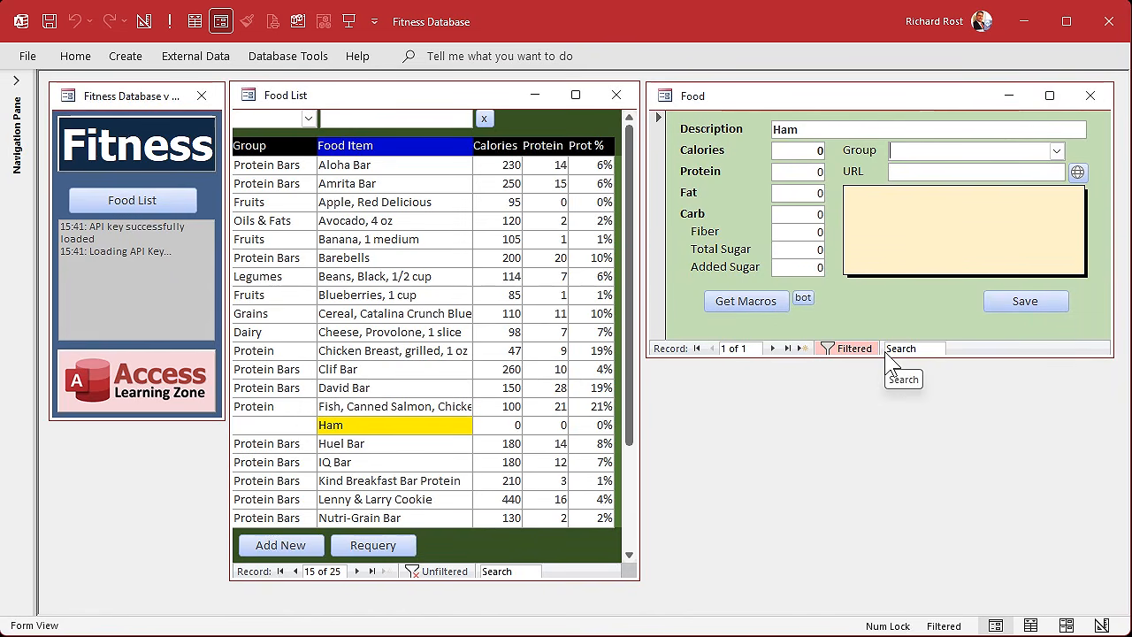
left_click(660, 217)
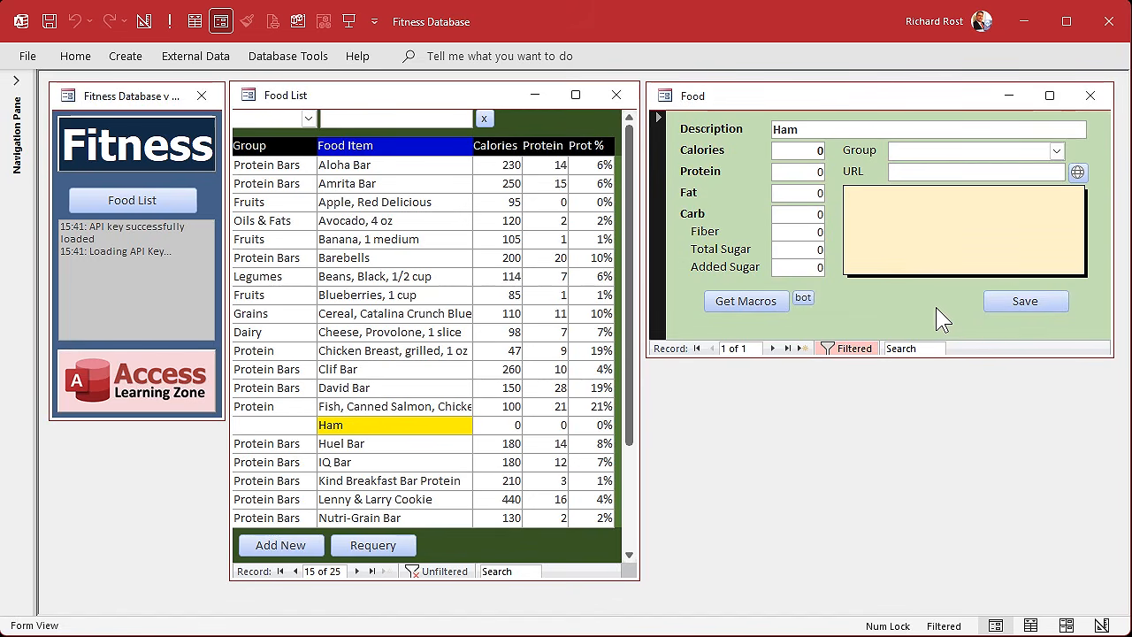
key("Delete")
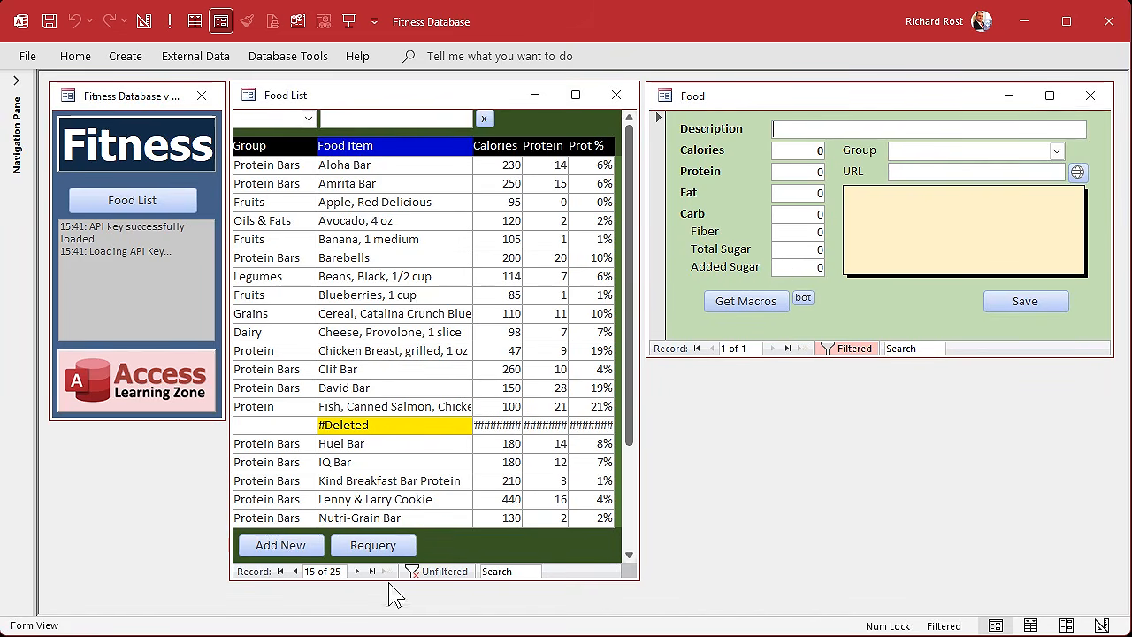
left_click(375, 545)
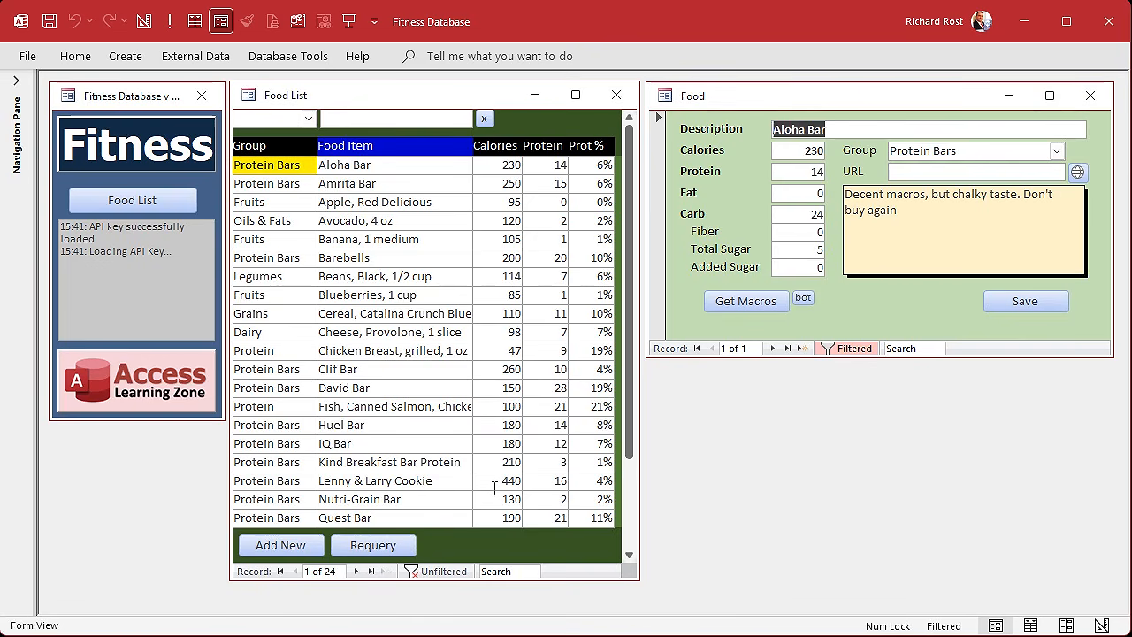